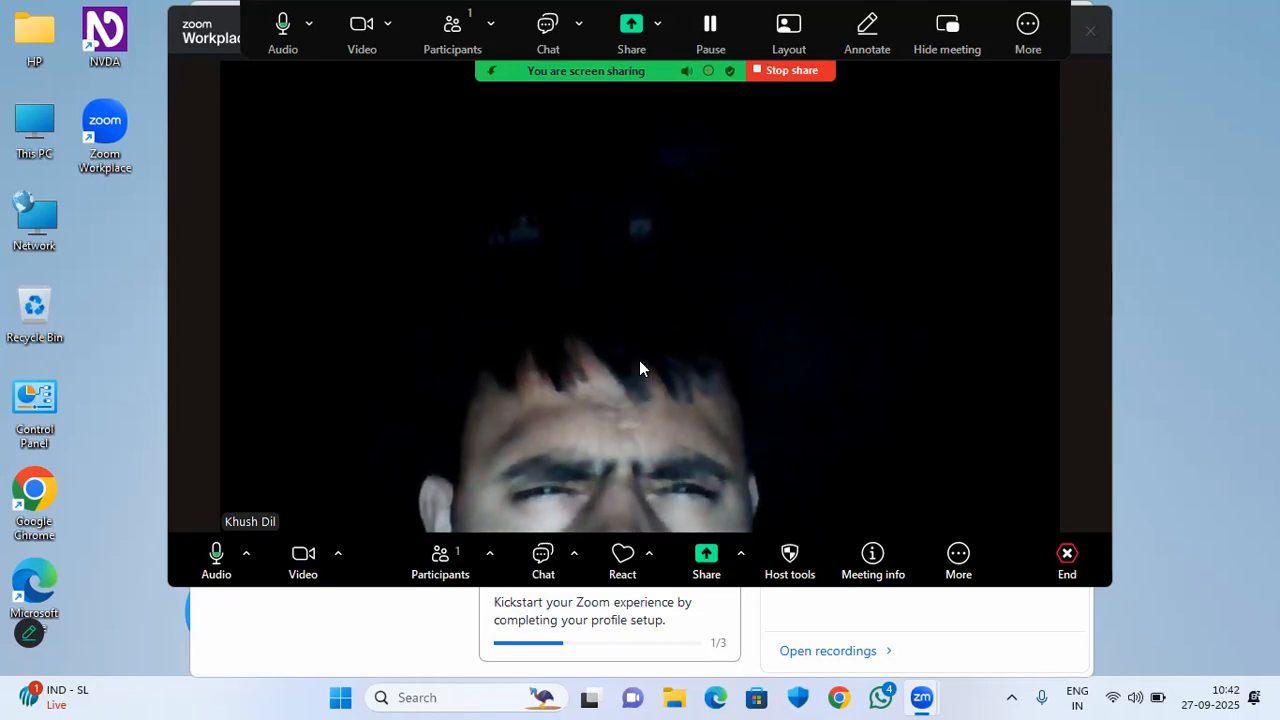
Minimize the Zoom meeting windows with Windows+D to reveal the desktop.
key(super+d)
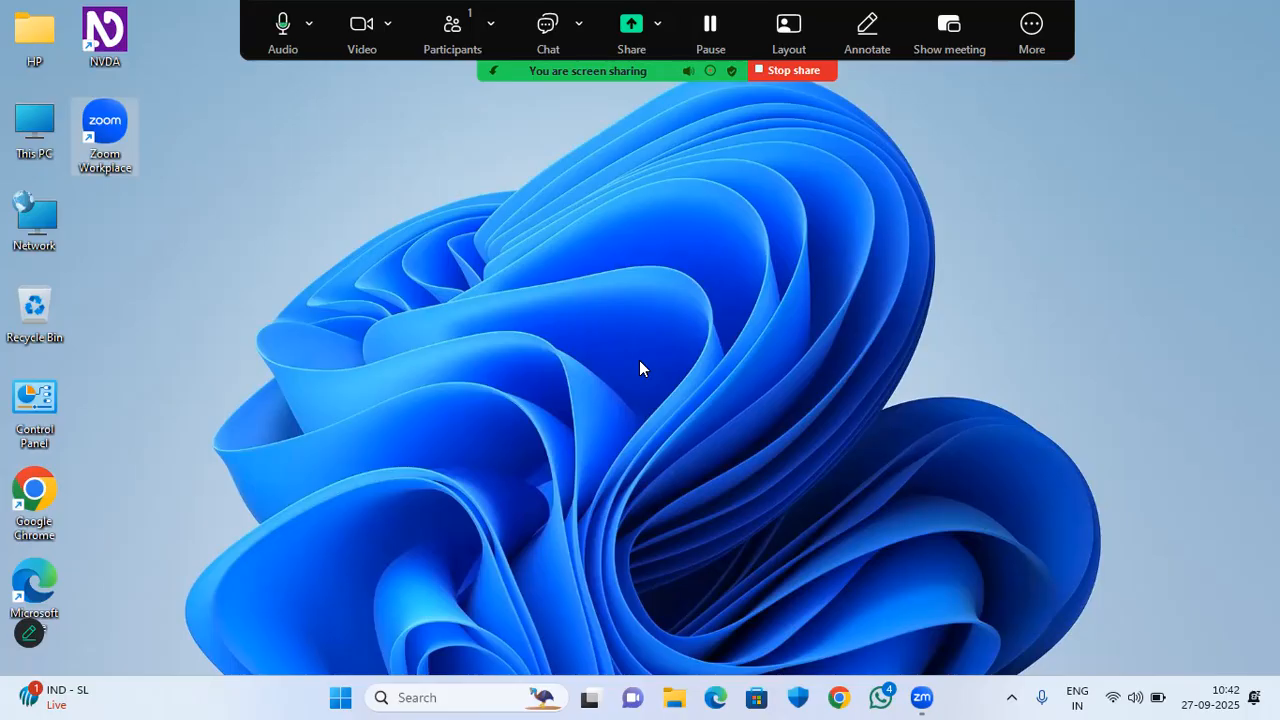
Open the Run box and enter 'downloads' as the location to open.
key(super+r)
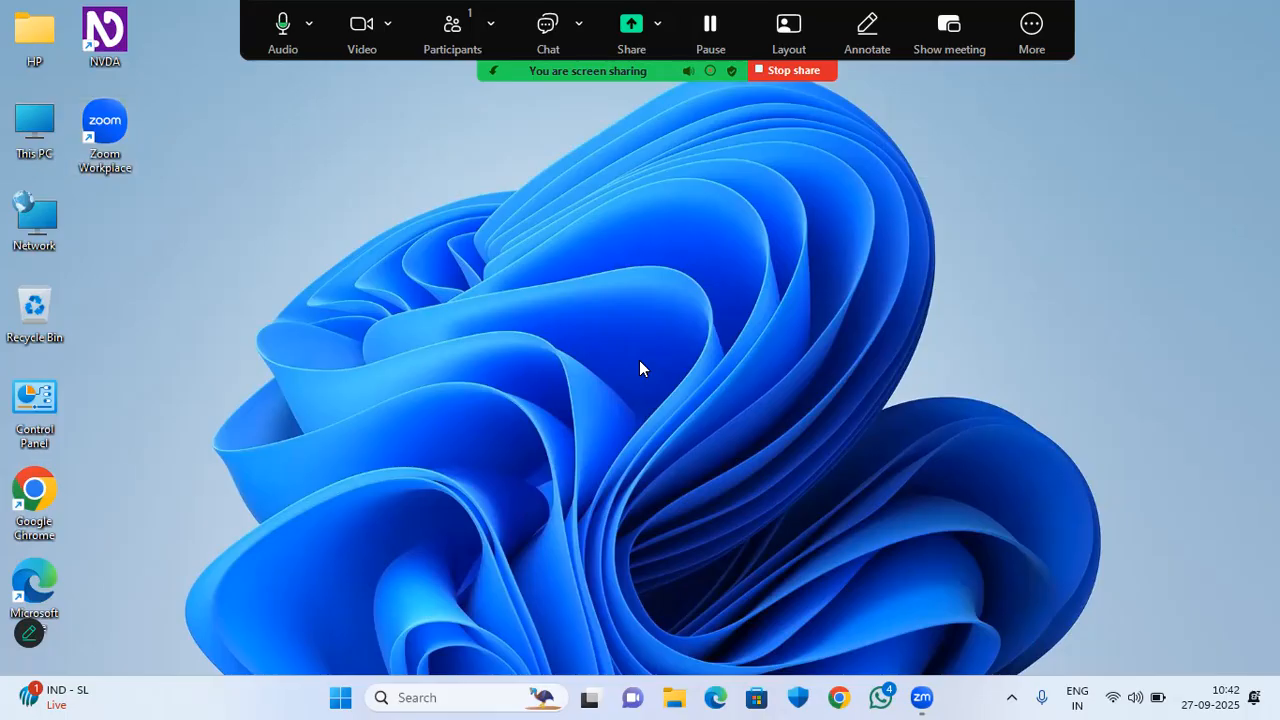
key(BackSpace)
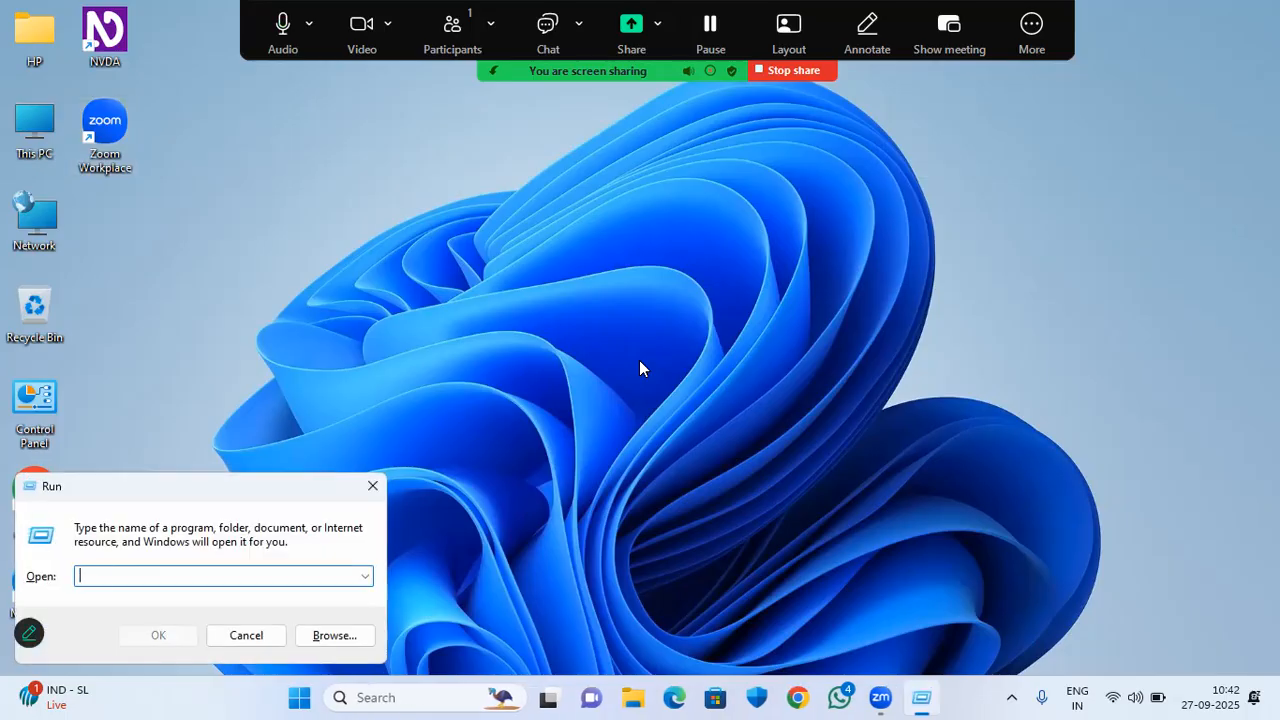
text(dow)
key(BackSpace)
key(BackSpace)
key(BackSpace)
text(downloads)
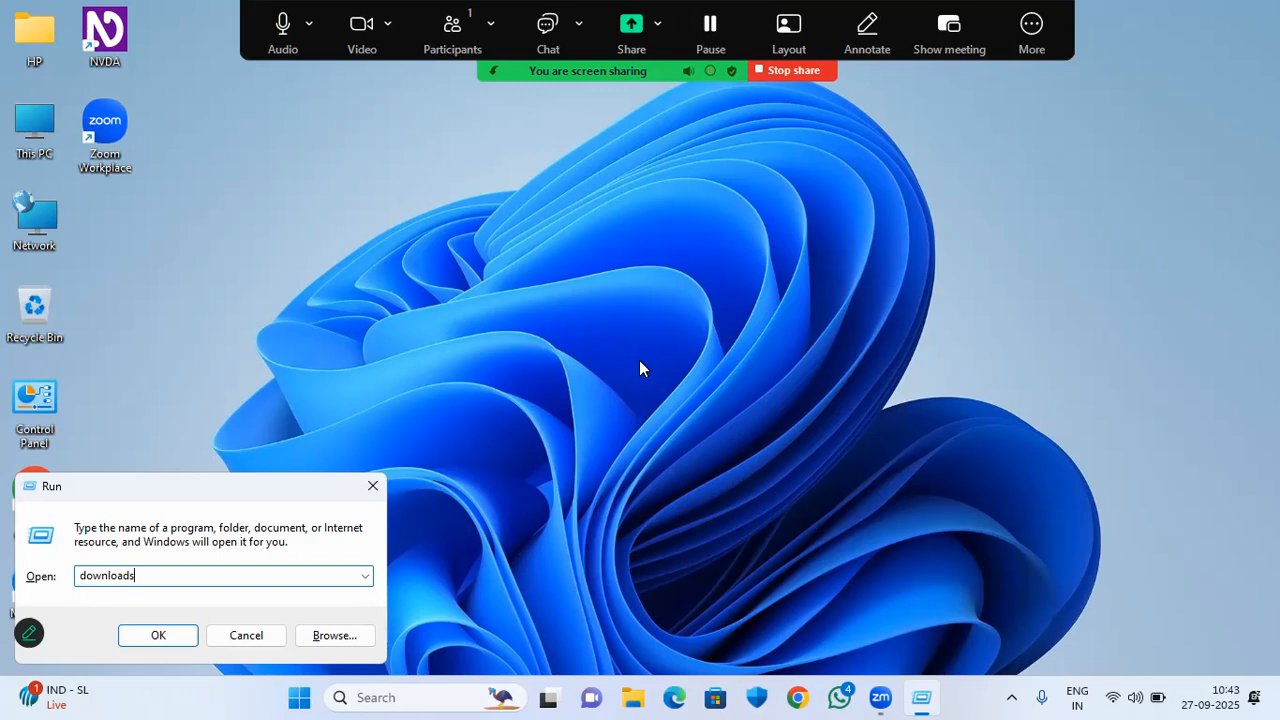
key(Return)
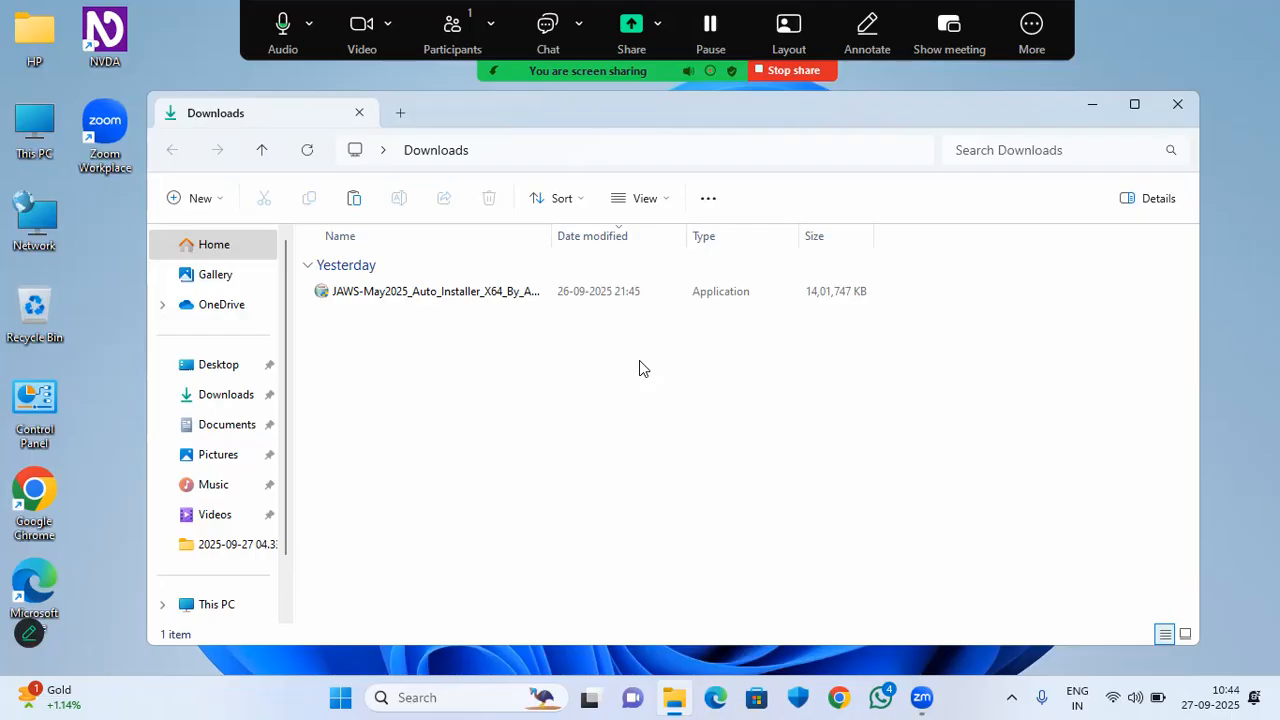
Select the JAWS-May2025 auto installer file in the Downloads folder.
key(Down)
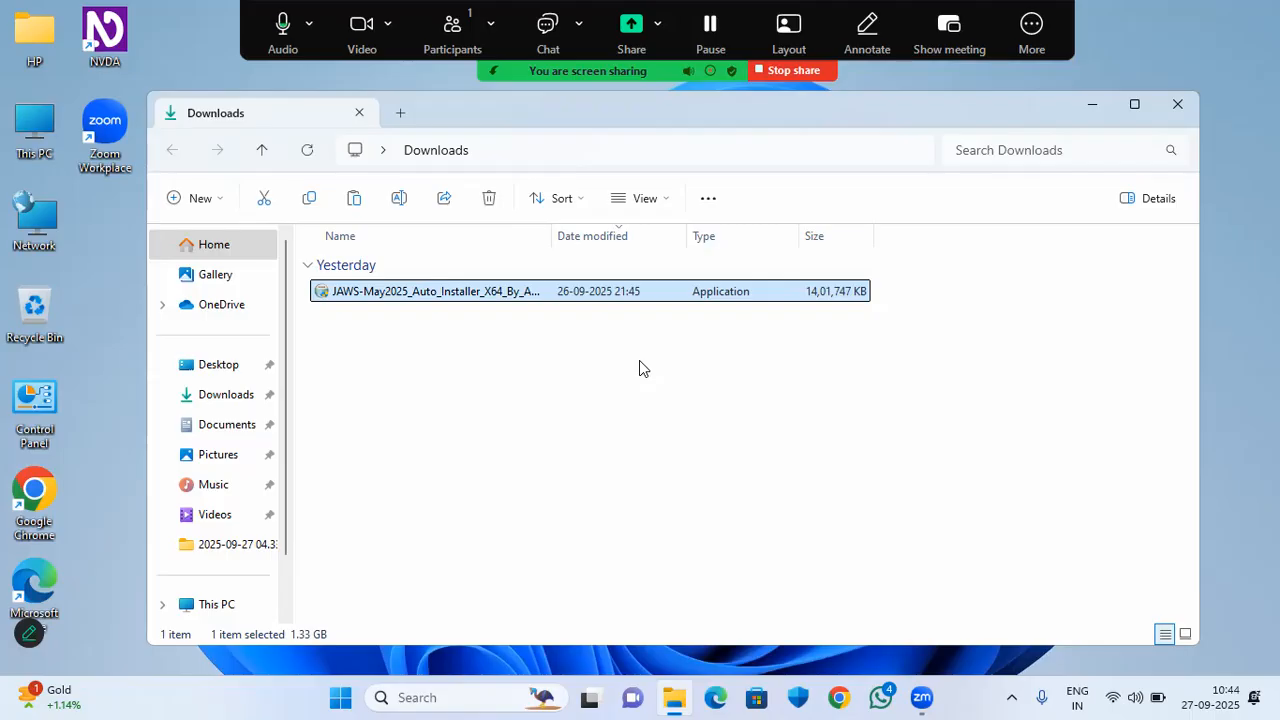
Run the JAWS-May2025 auto installer as administrator from its context menu.
key(Return)
key(shift+F10)
key(Right)
key(Right)
key(Right)
key(Right)
key(Down)
key(Down)
key(Down)
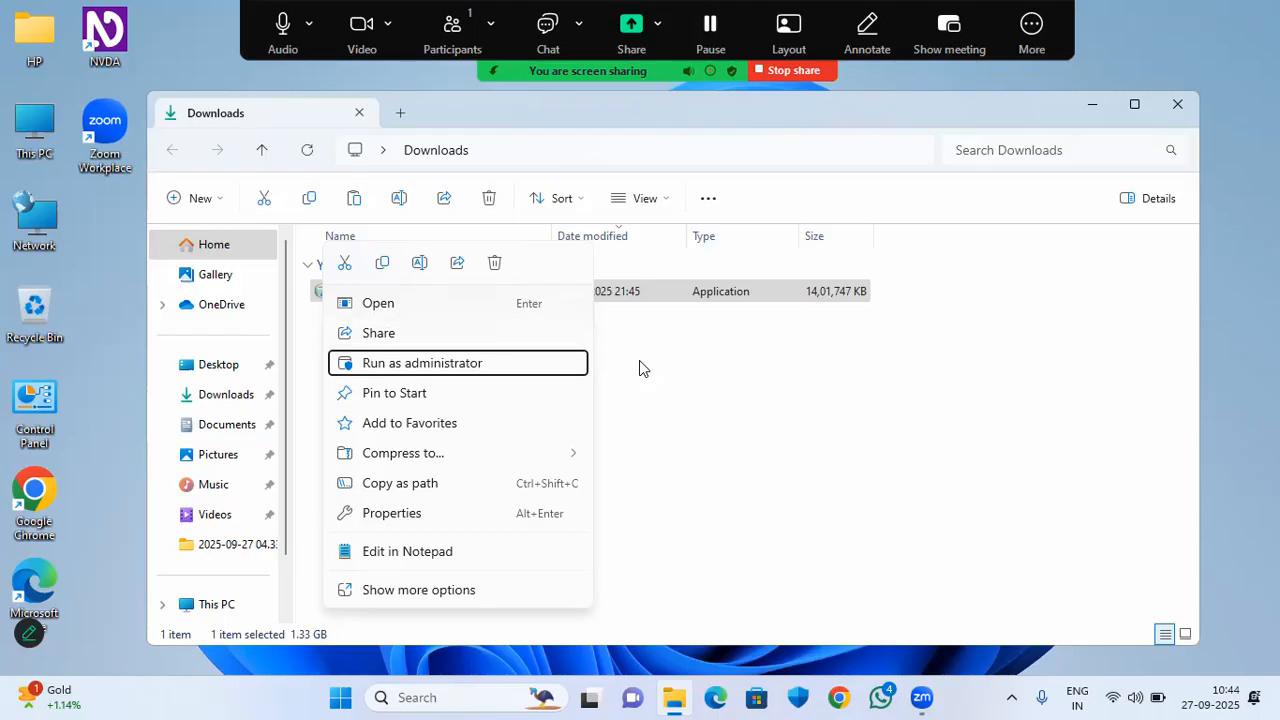
key(Return)
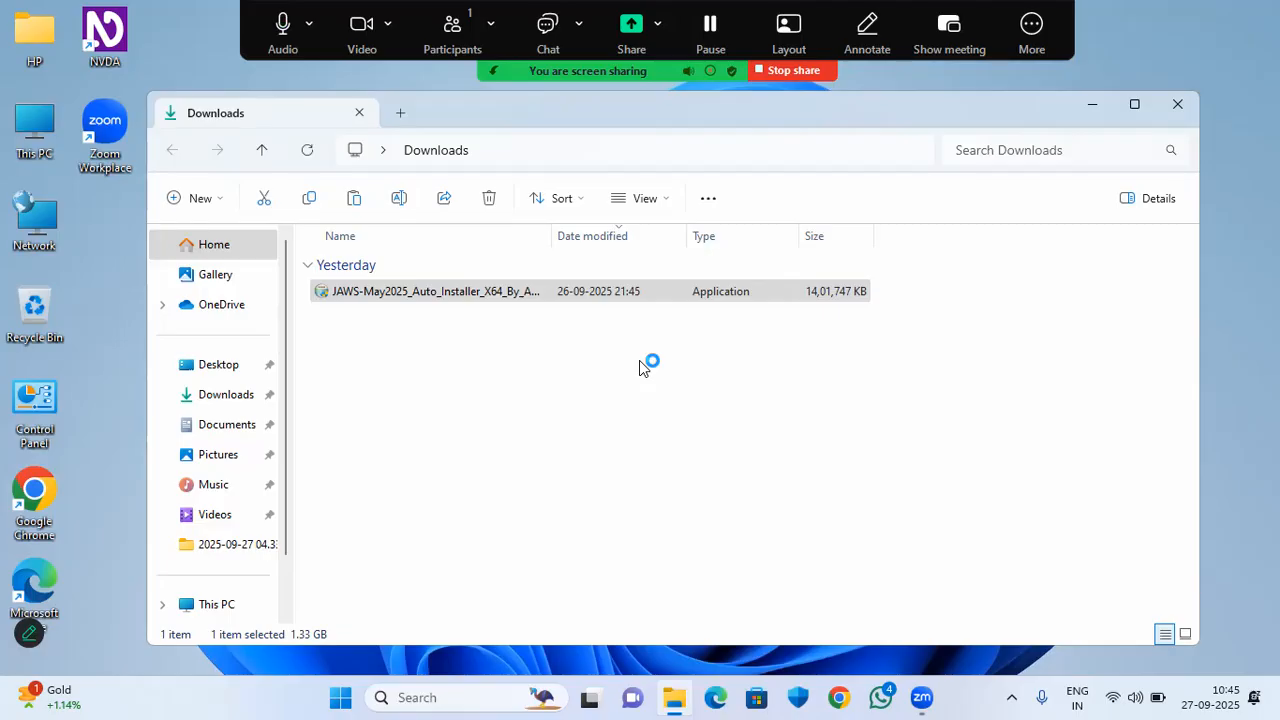
key(alt+Tab)
key(alt+Tab)
key(alt+Tab)
key(alt+Tab)
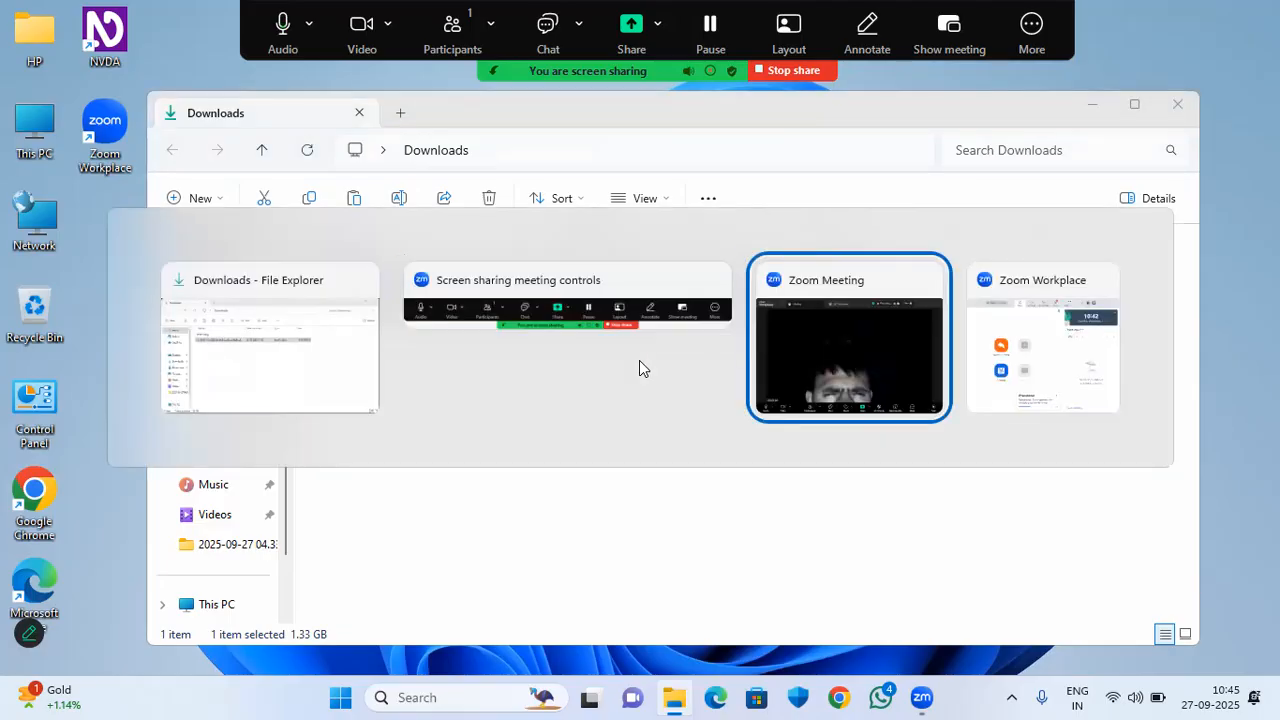
key(alt+Tab)
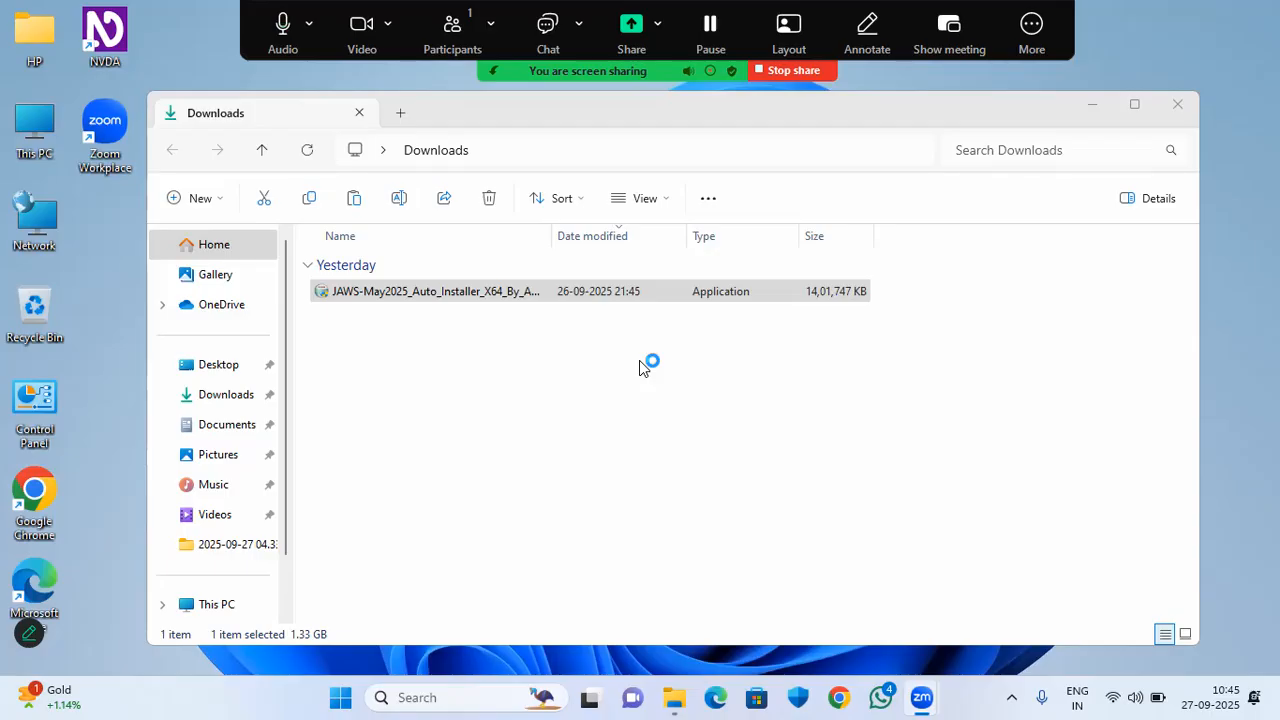
key(super+Tab)
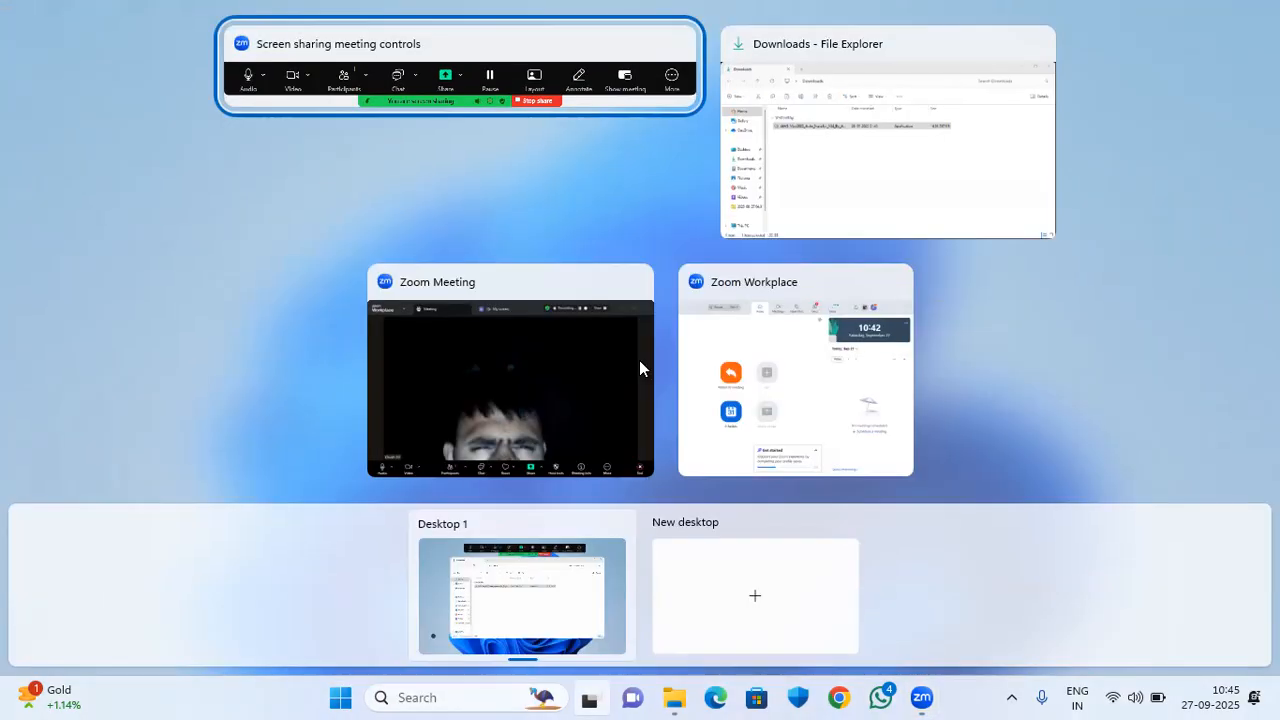
key(alt+Tab)
key(alt+Tab)
key(alt+Tab)
key(alt+Tab)
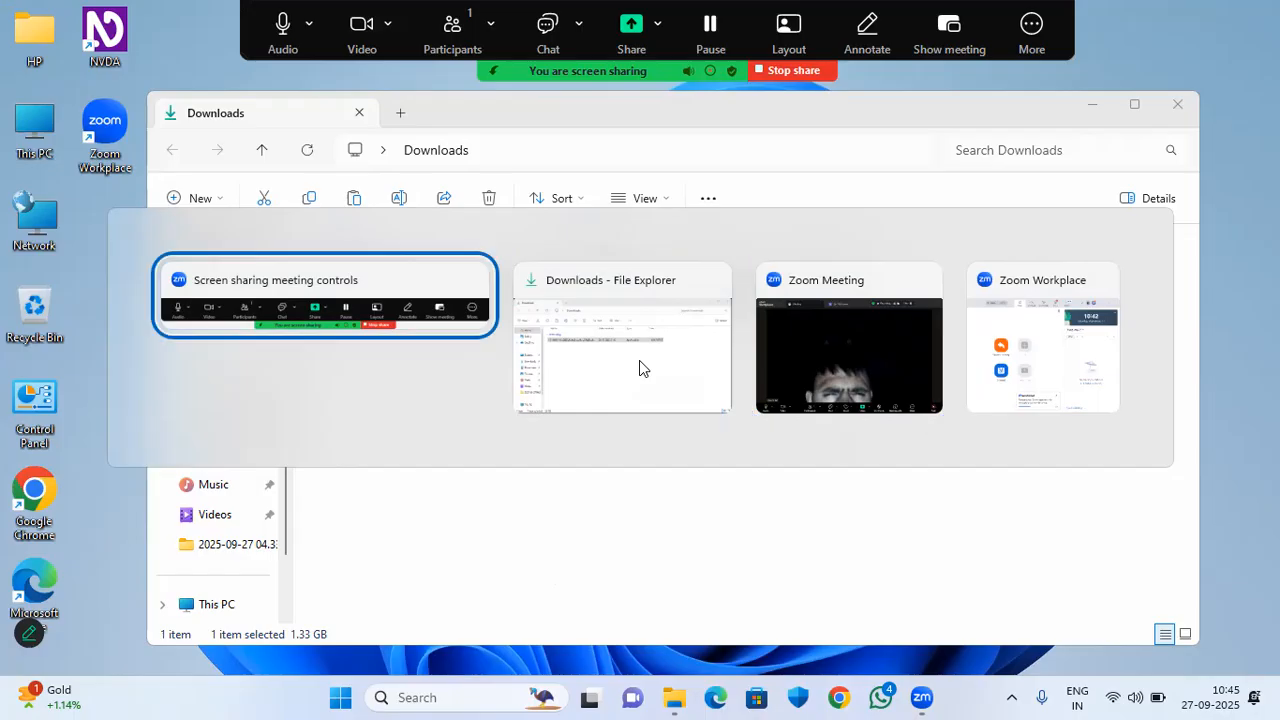
key(alt+Tab)
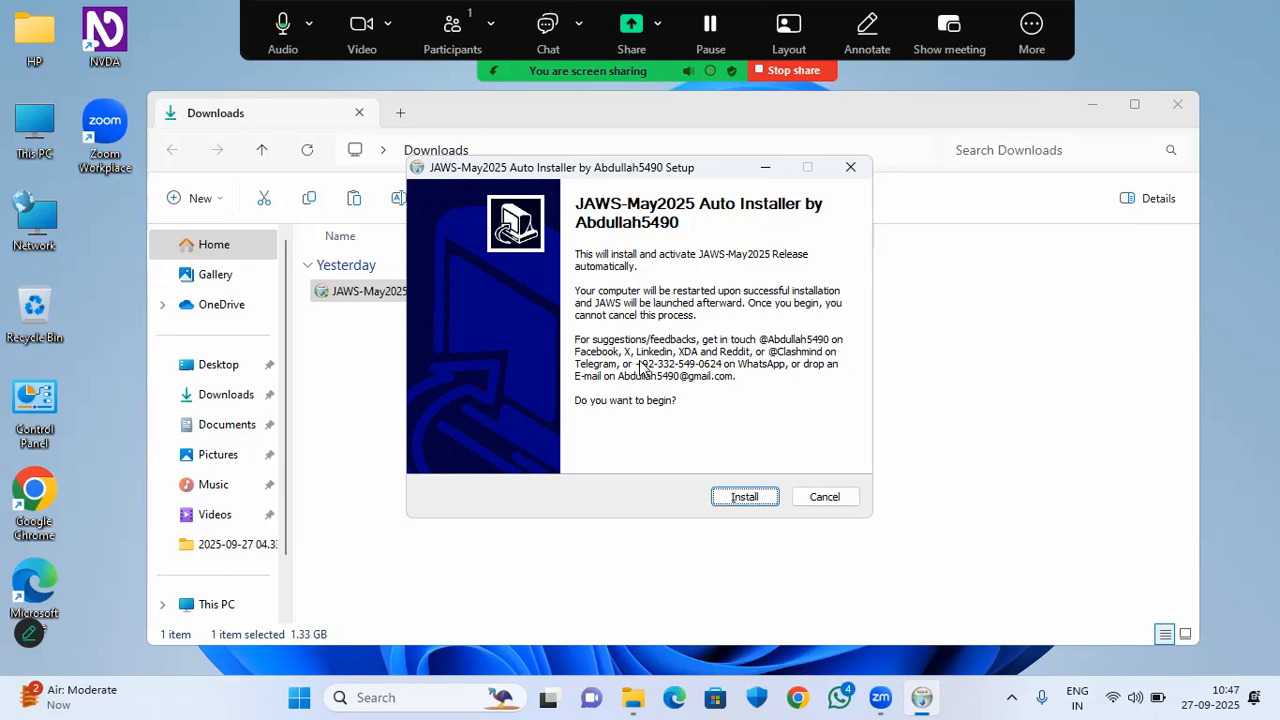
Start the JAWS-May2025 Release installation and check the Downloads window while it runs.
key(Return)
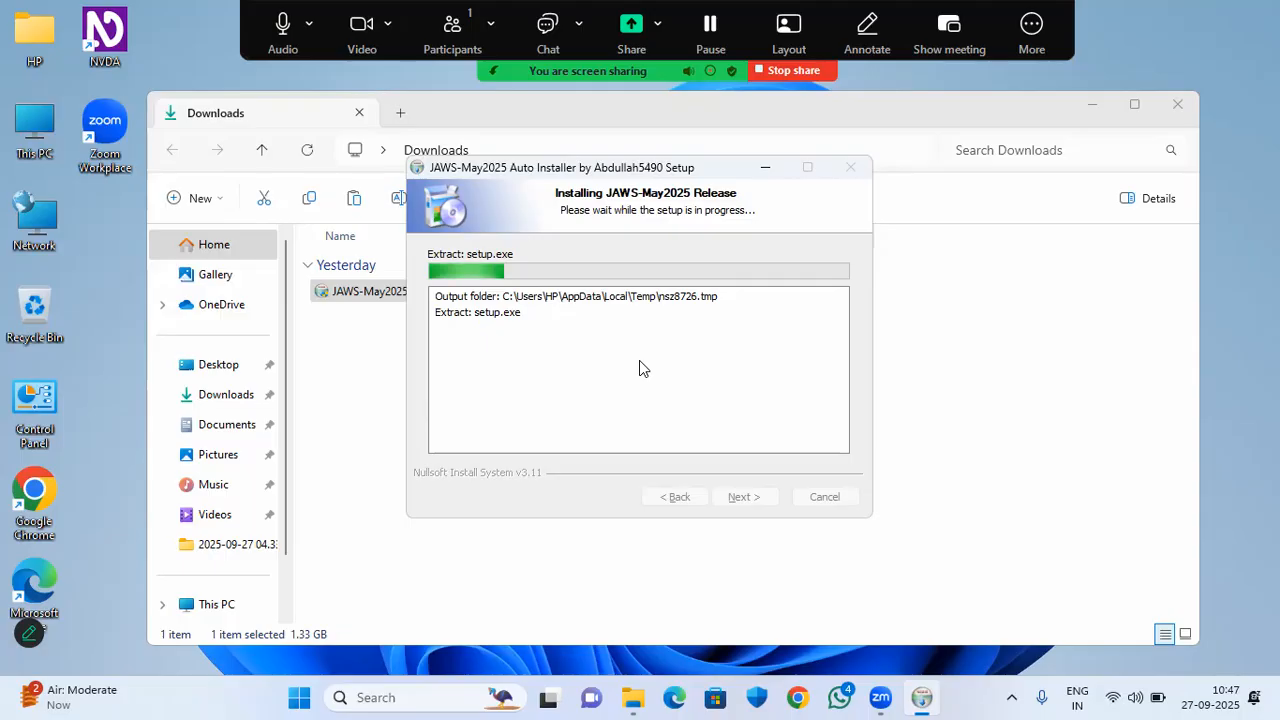
key(alt+Tab)
key(alt+Tab)
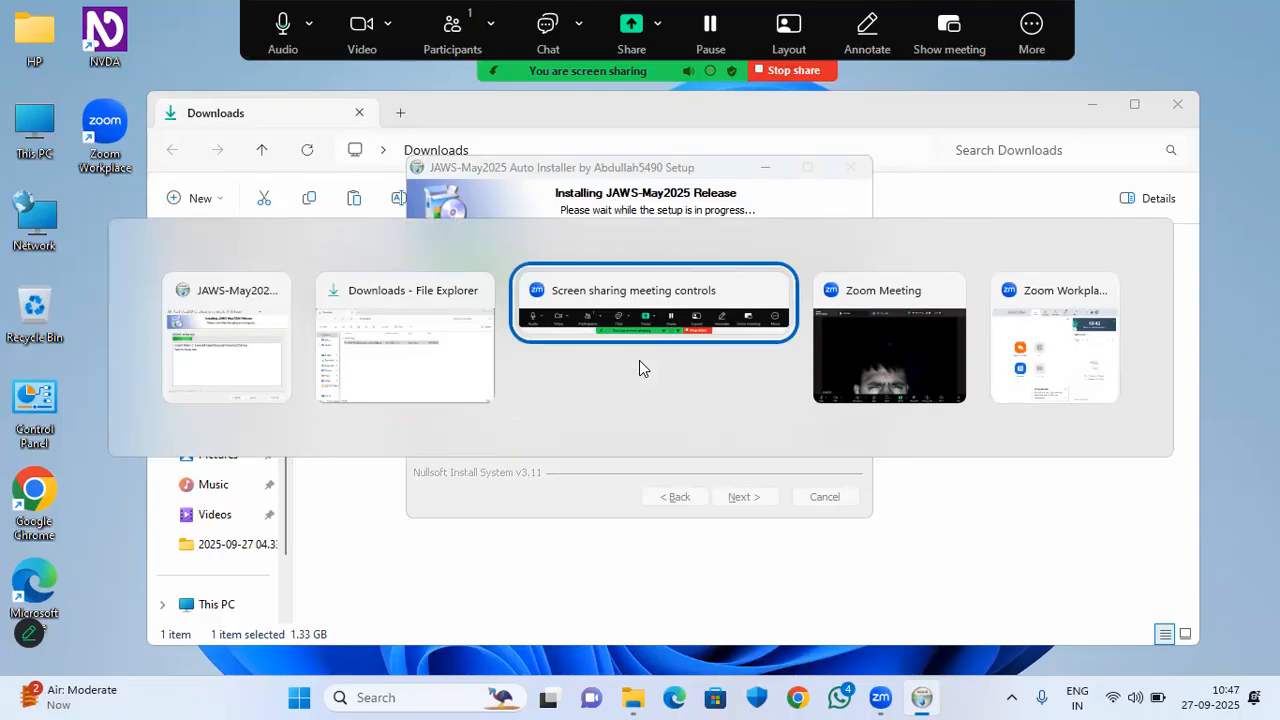
key(alt+Tab)
key(alt+Tab)
key(alt+Tab)
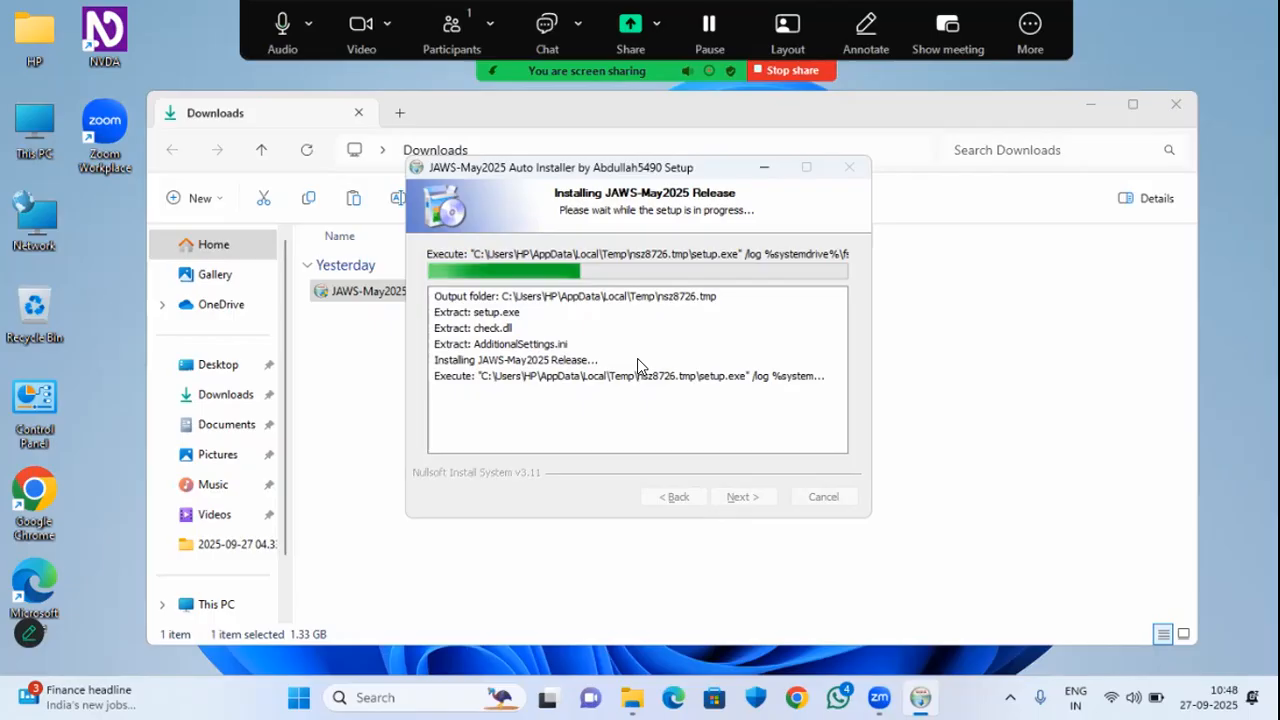
key(alt+Tab)
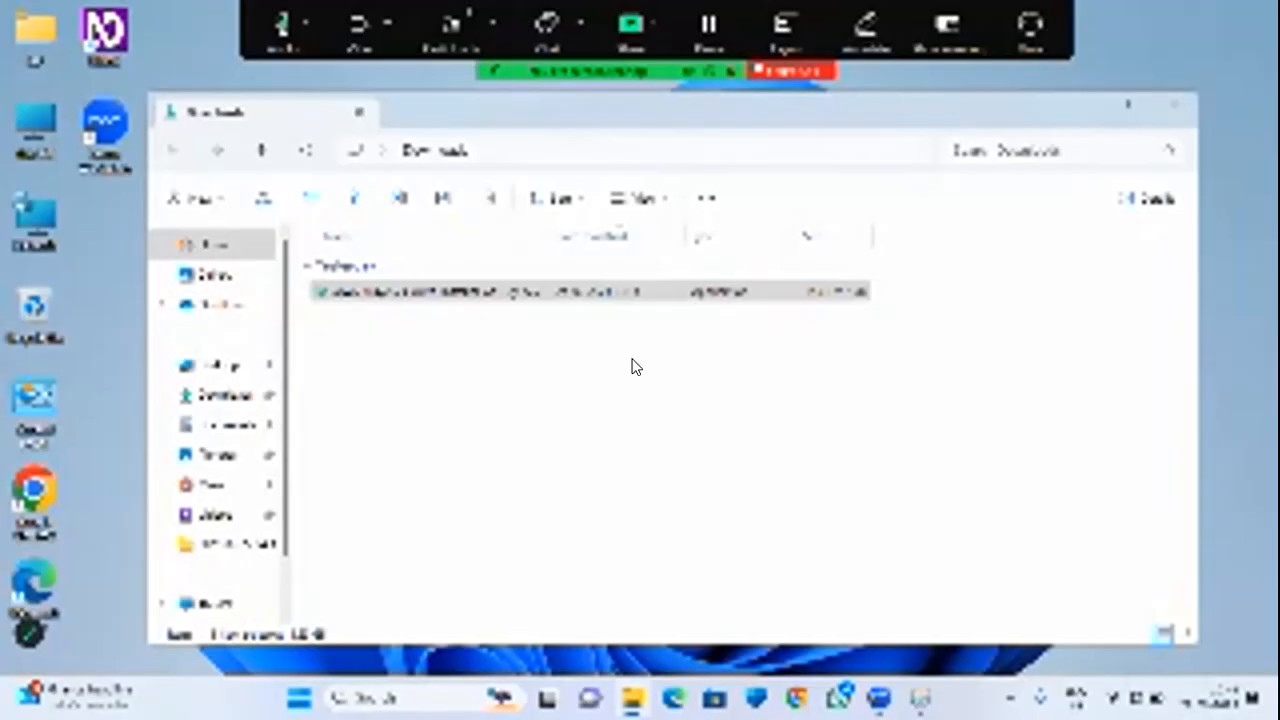
key(alt+Tab)
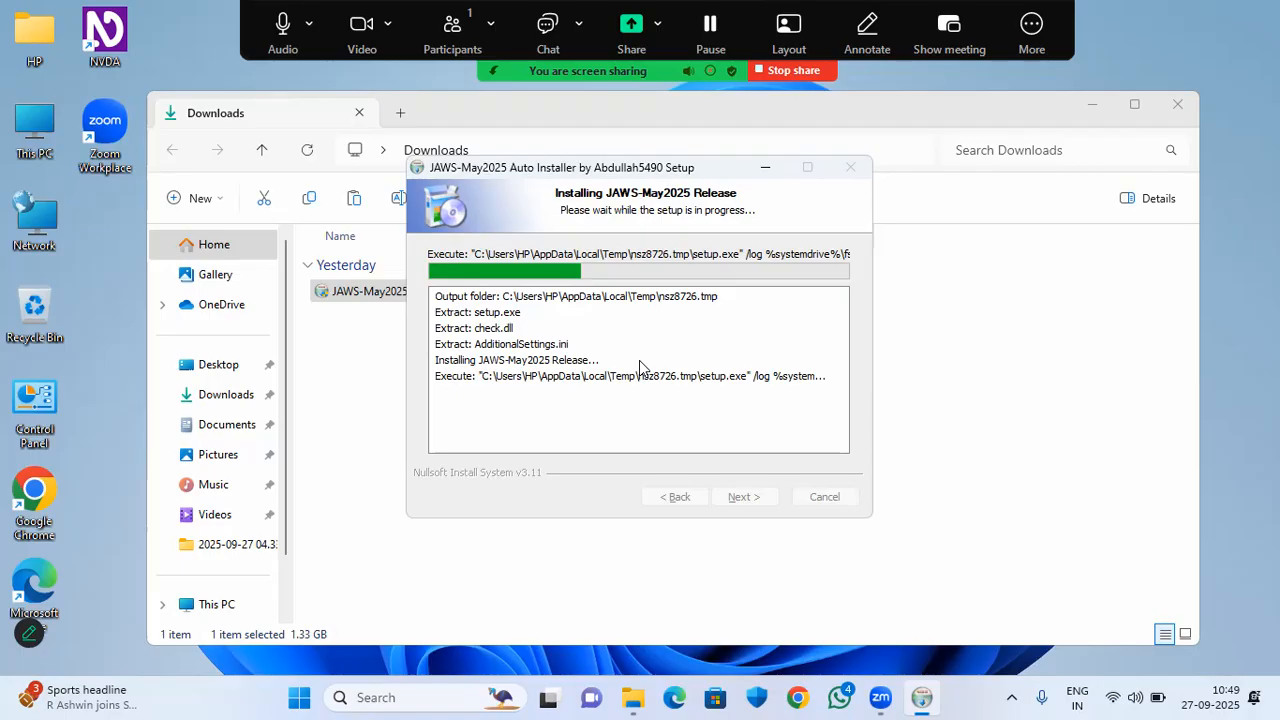
Switch between open windows while the installation completes and JAWS 2025 launches.
key(alt+Tab)
key(alt+Tab)
key(alt+Tab)
key(alt+Tab)
key(alt+Tab)
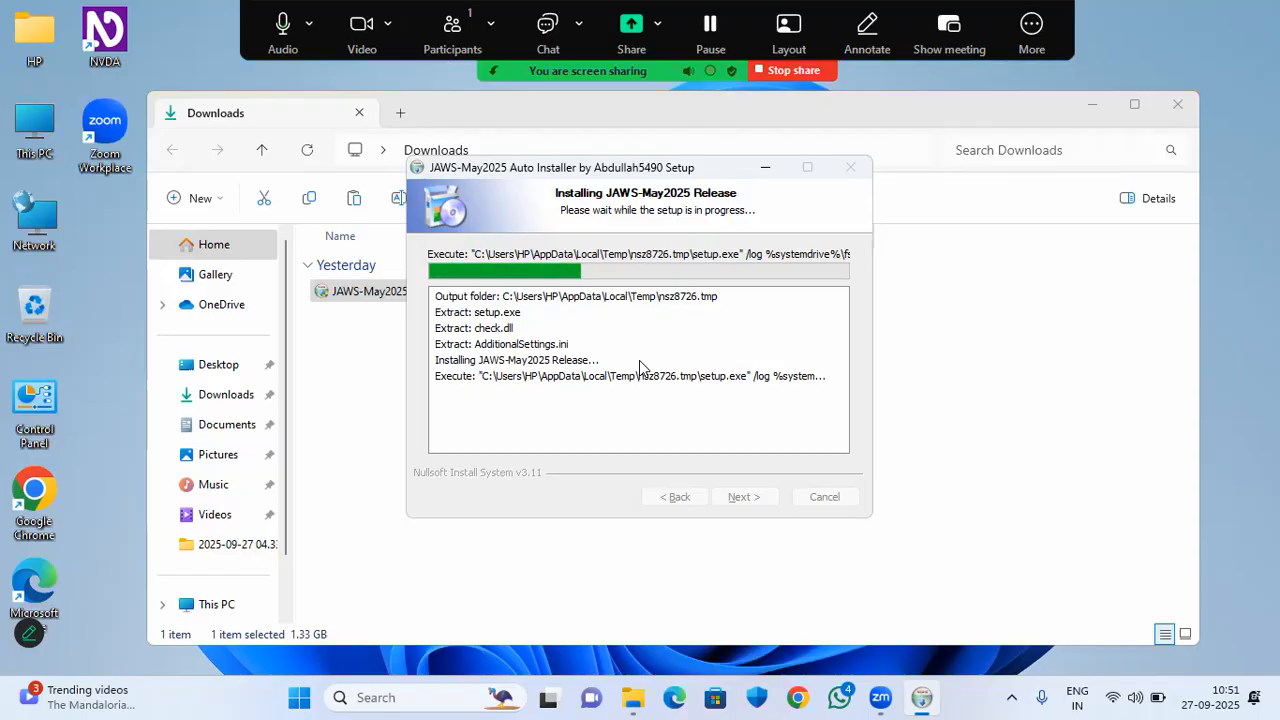
key(alt+Tab)
key(alt+Tab)
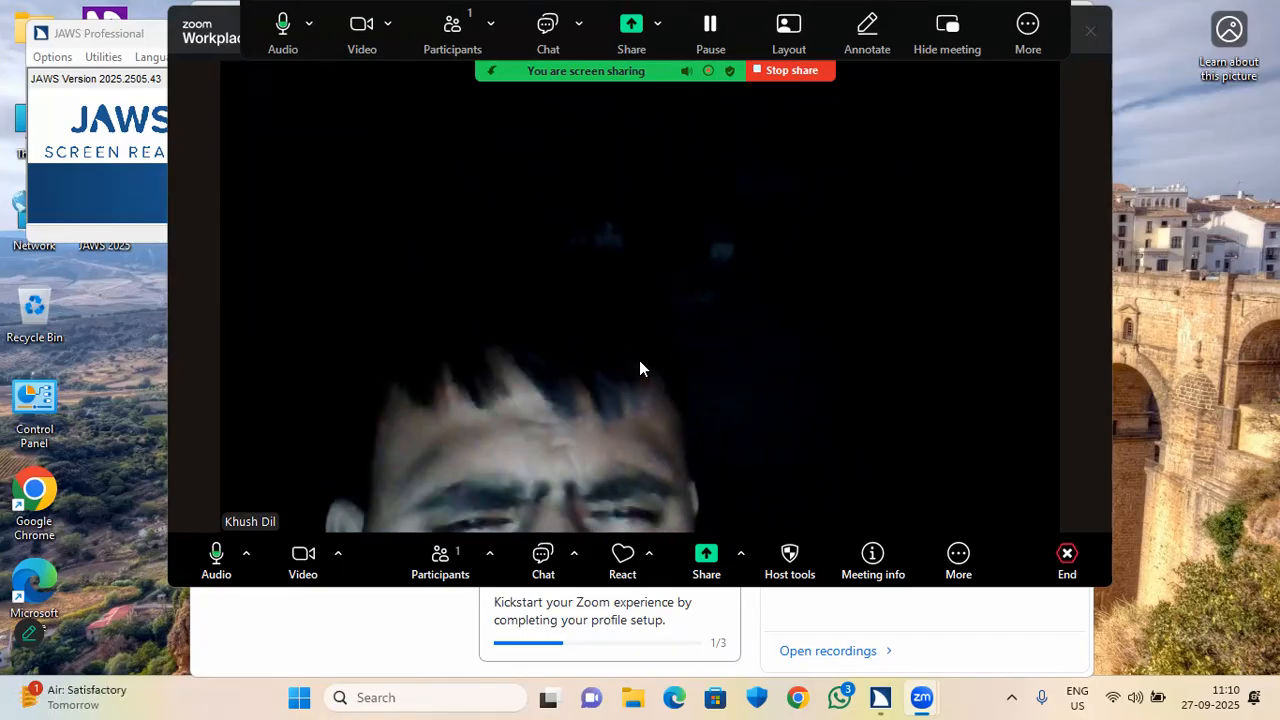
Switch to the JAWS Startup Wizard's Speech Settings page.
key(alt+Tab)
key(alt+Tab)
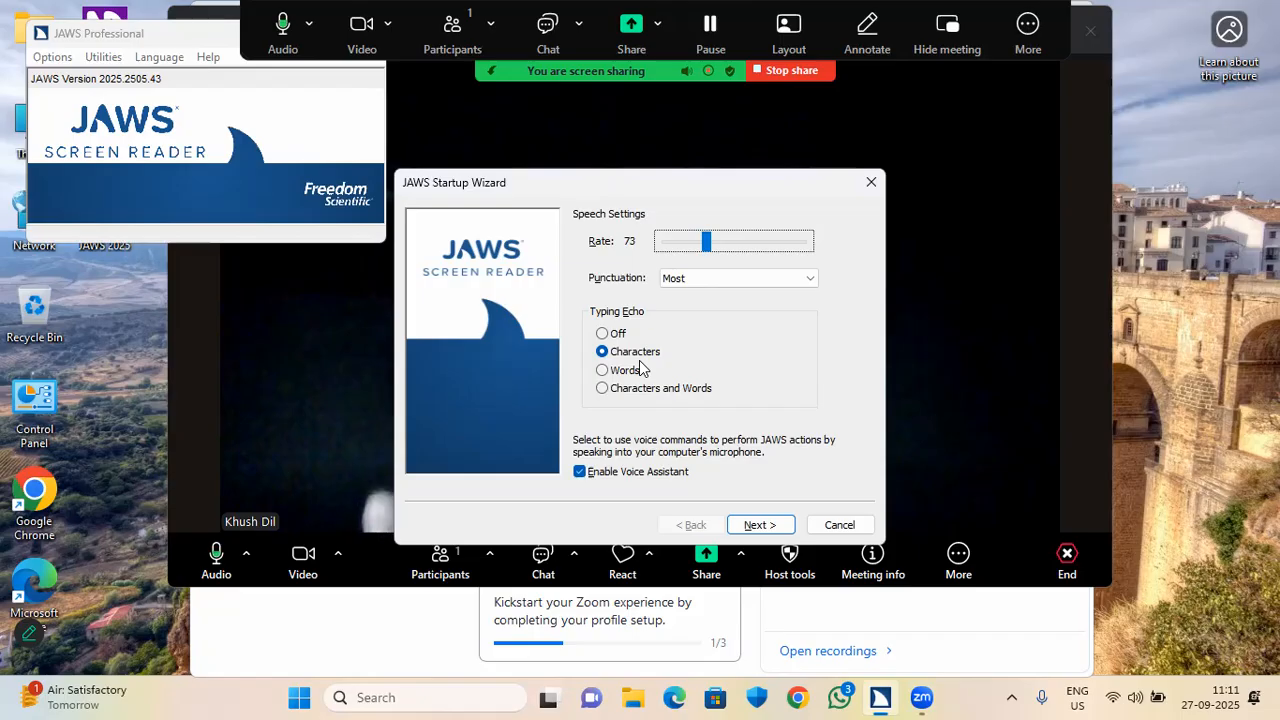
key(Right)
key(Right)
key(Right)
key(Right)
key(Right)
key(Right)
key(Right)
key(Right)
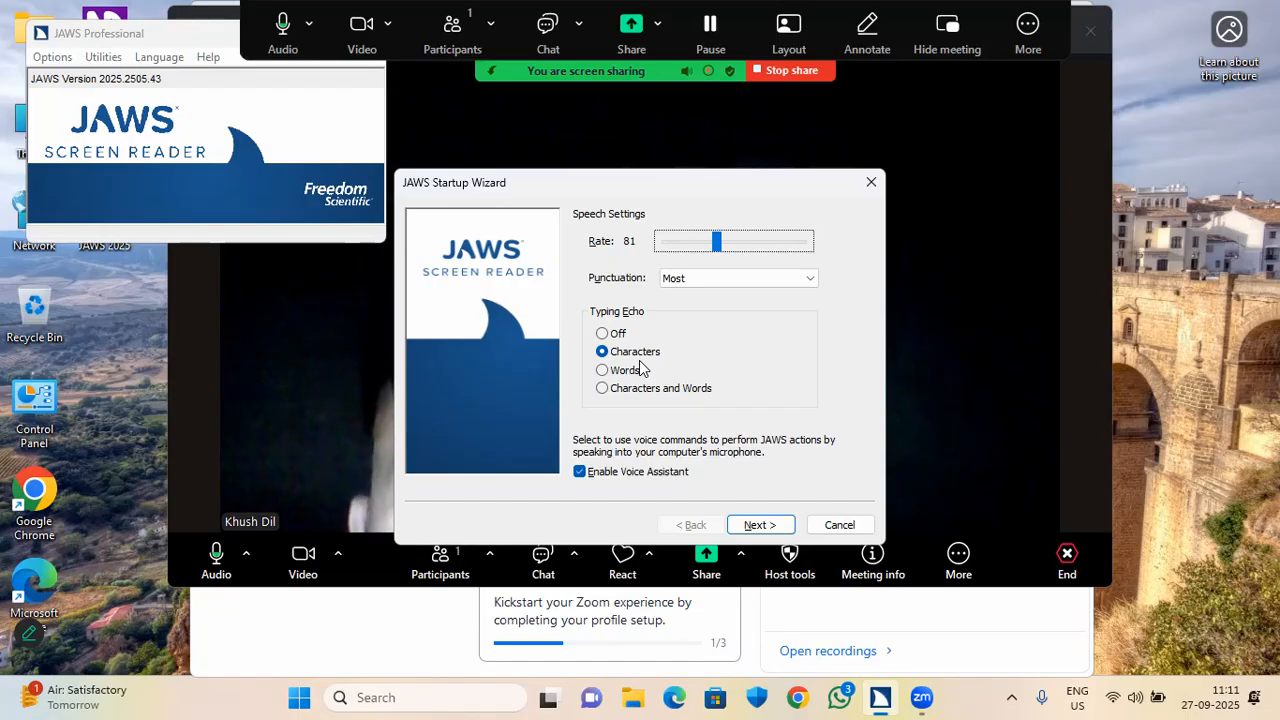
key(Tab)
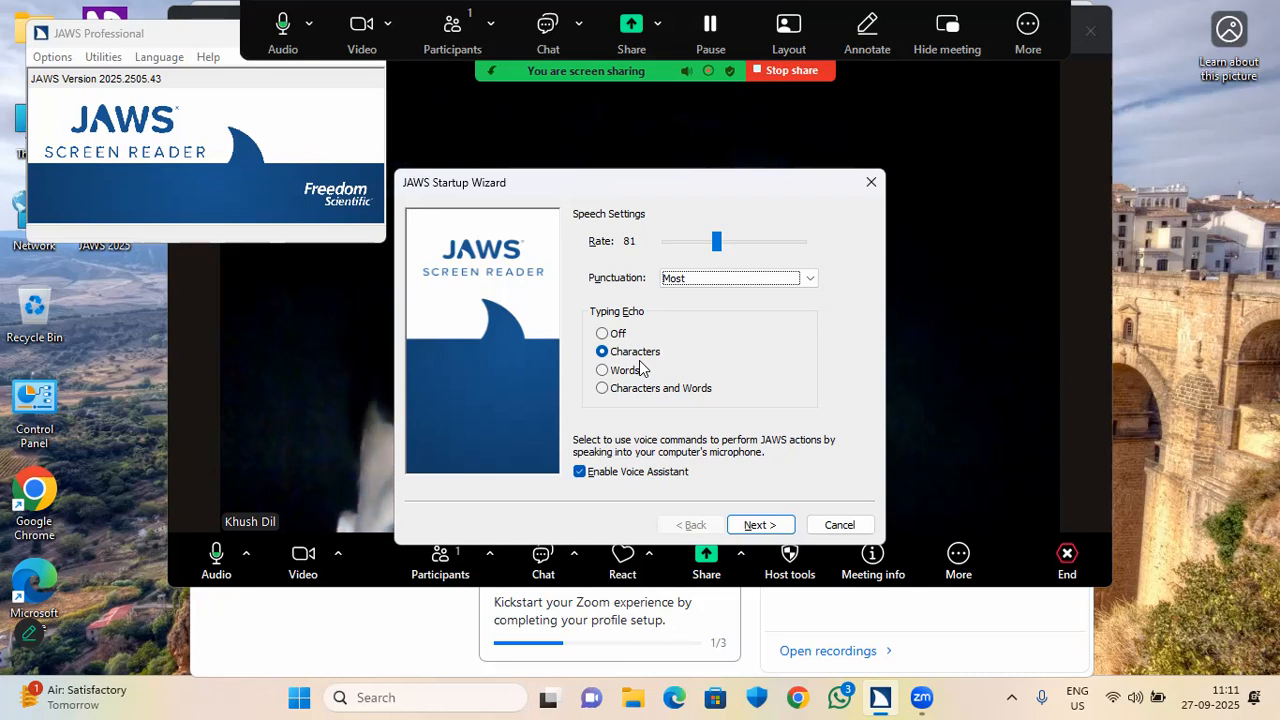
key(Down)
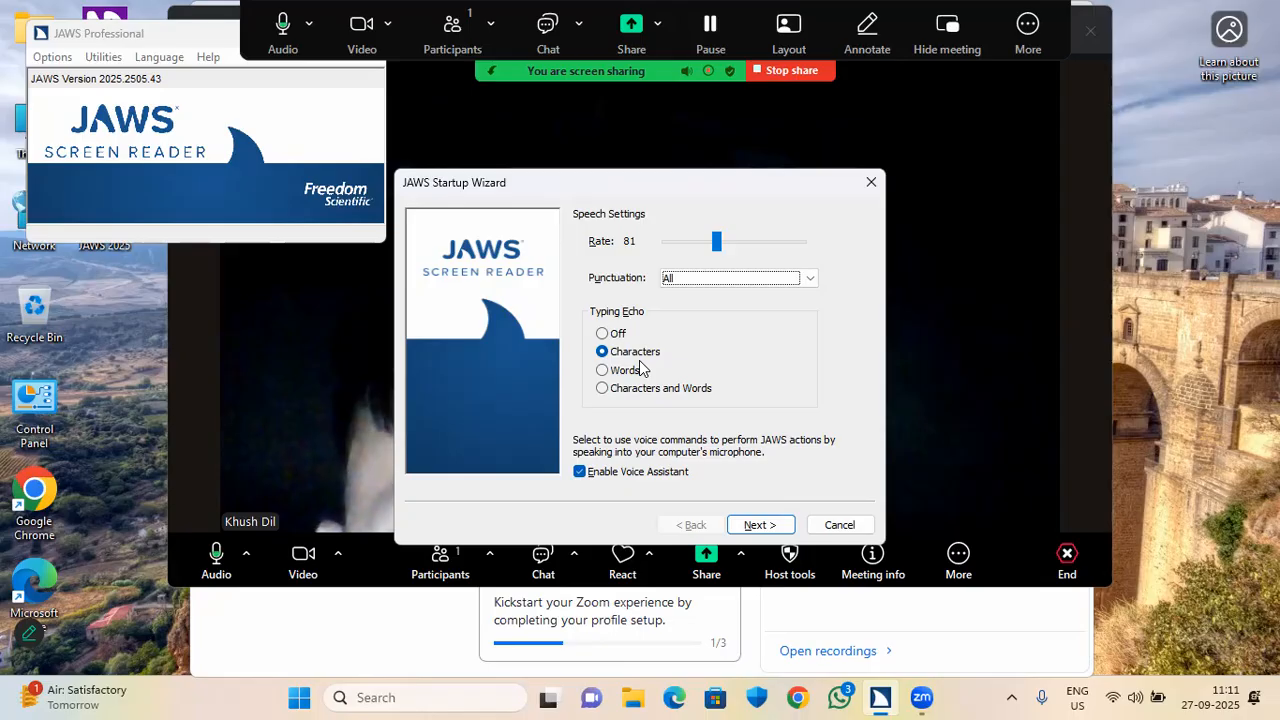
key(Up)
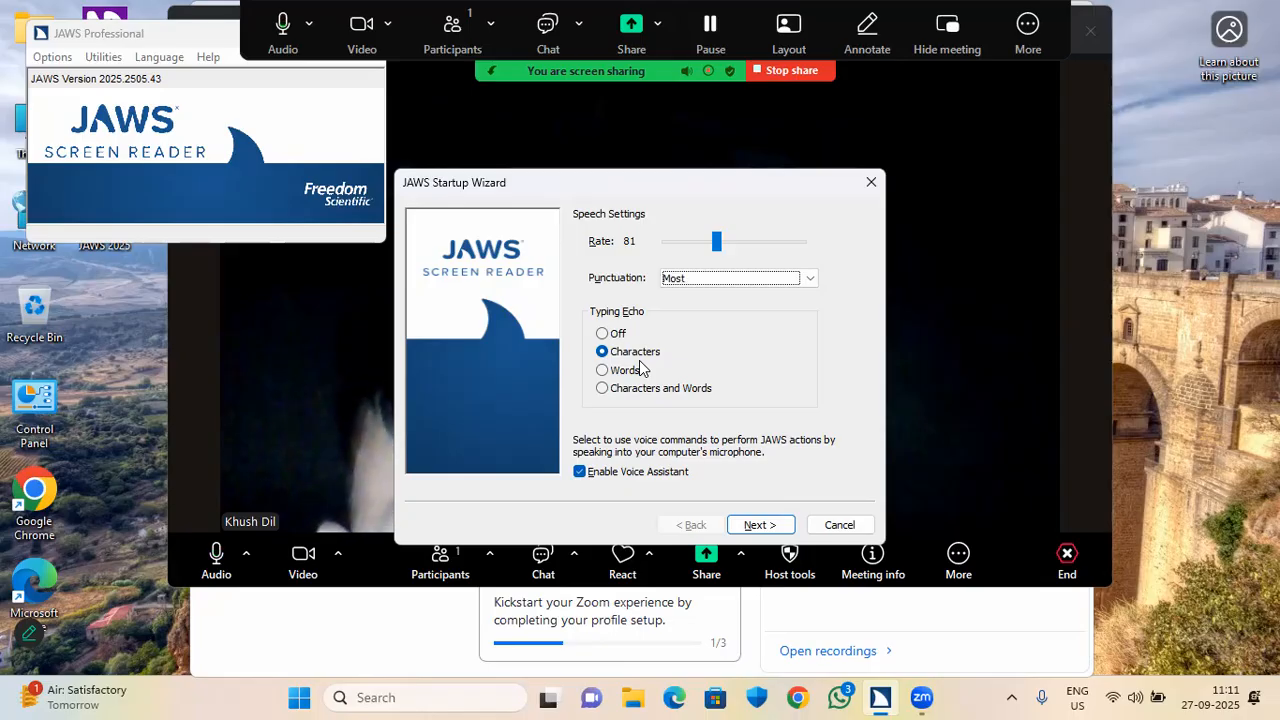
key(Up)
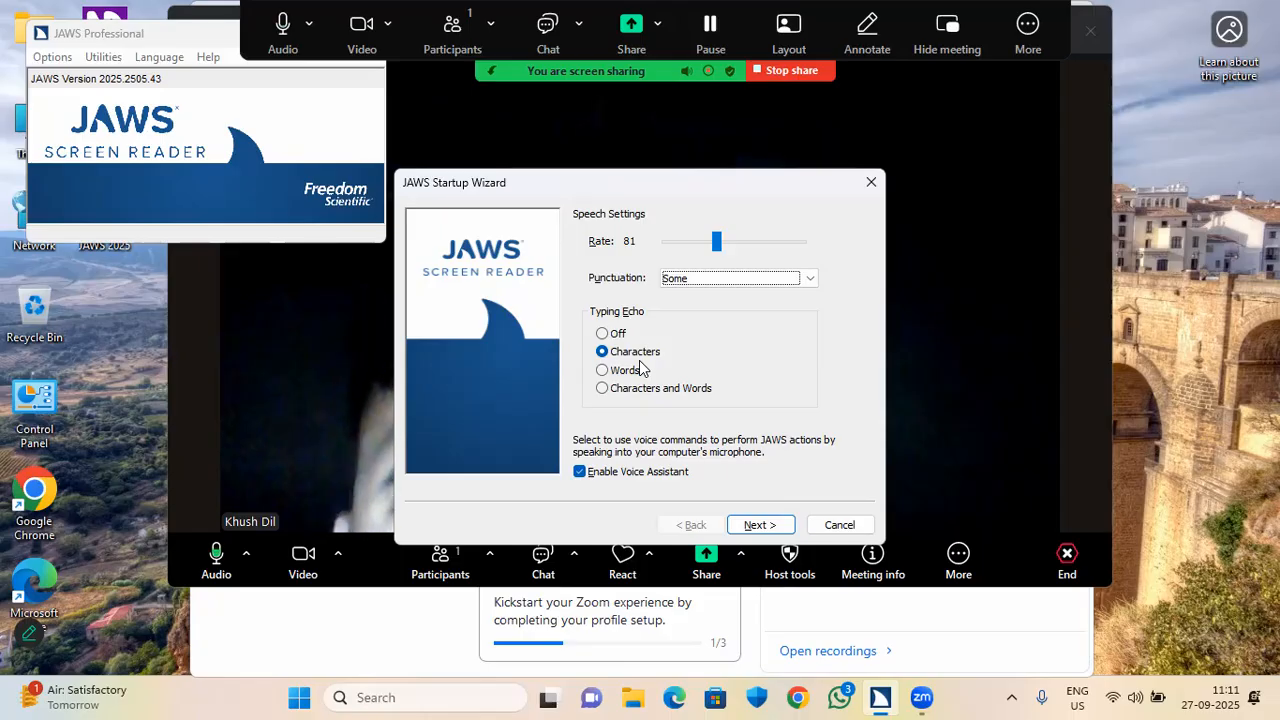
key(Down)
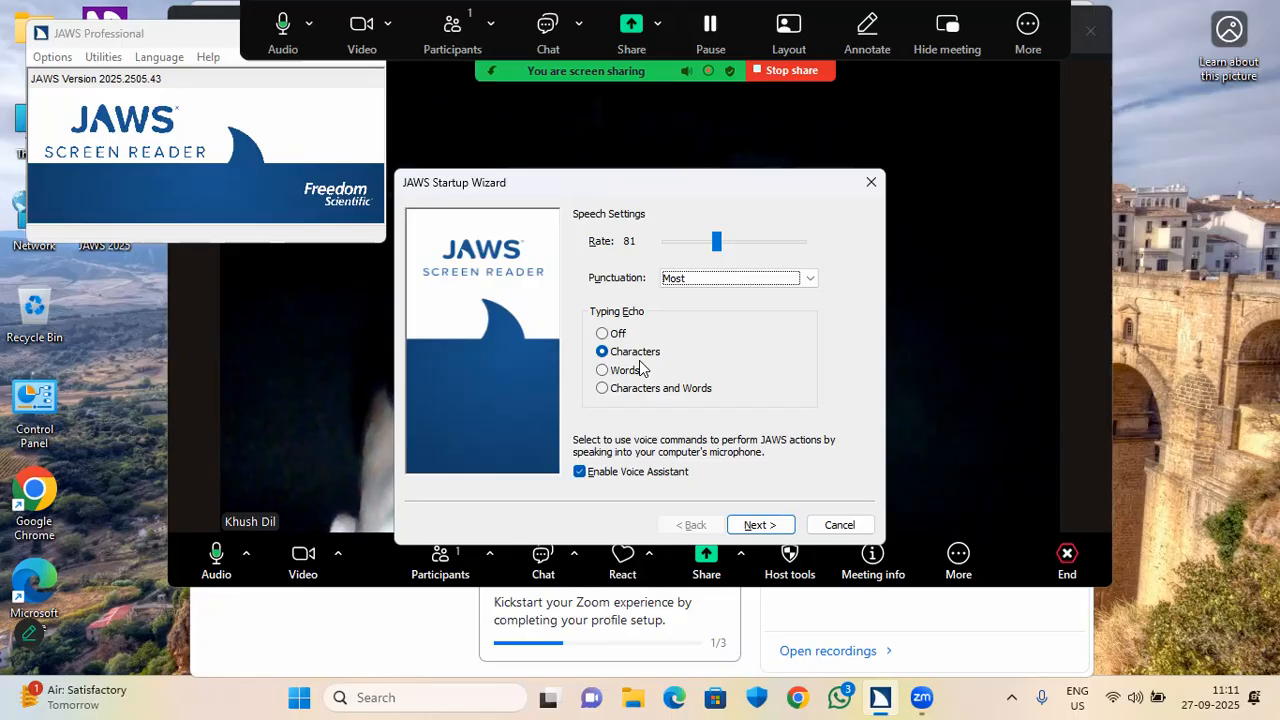
key(Down)
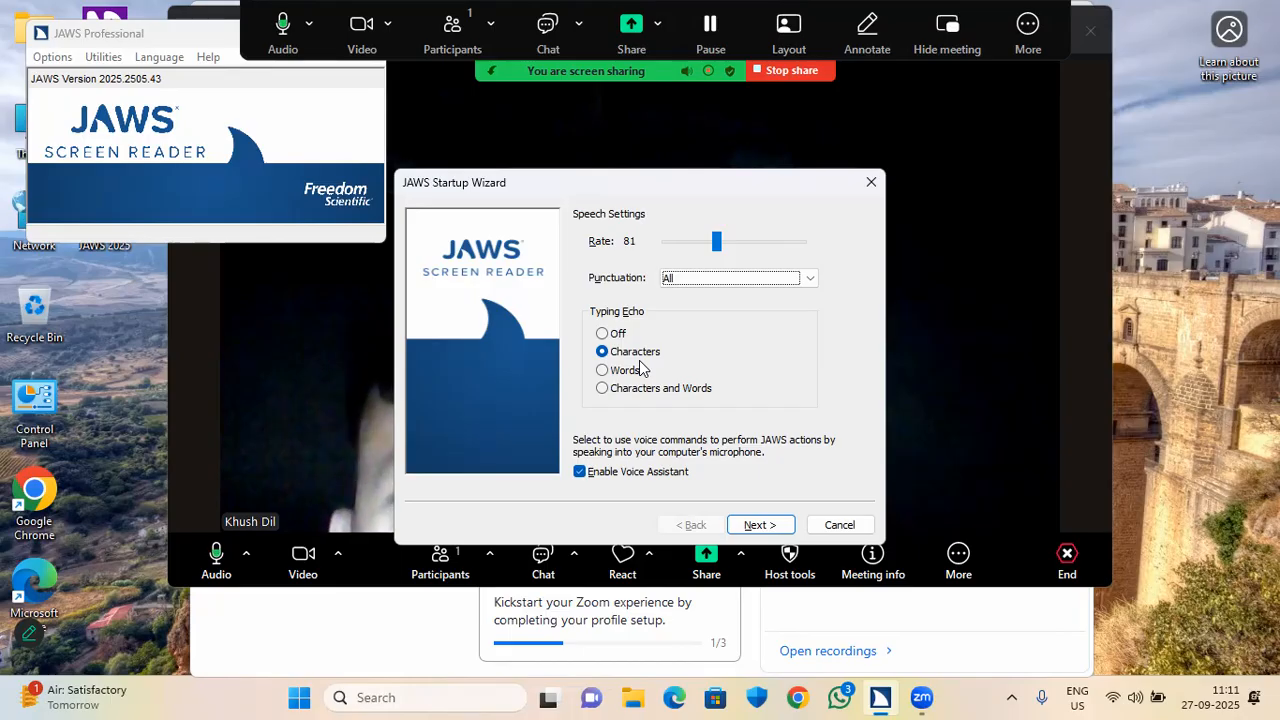
key(Up)
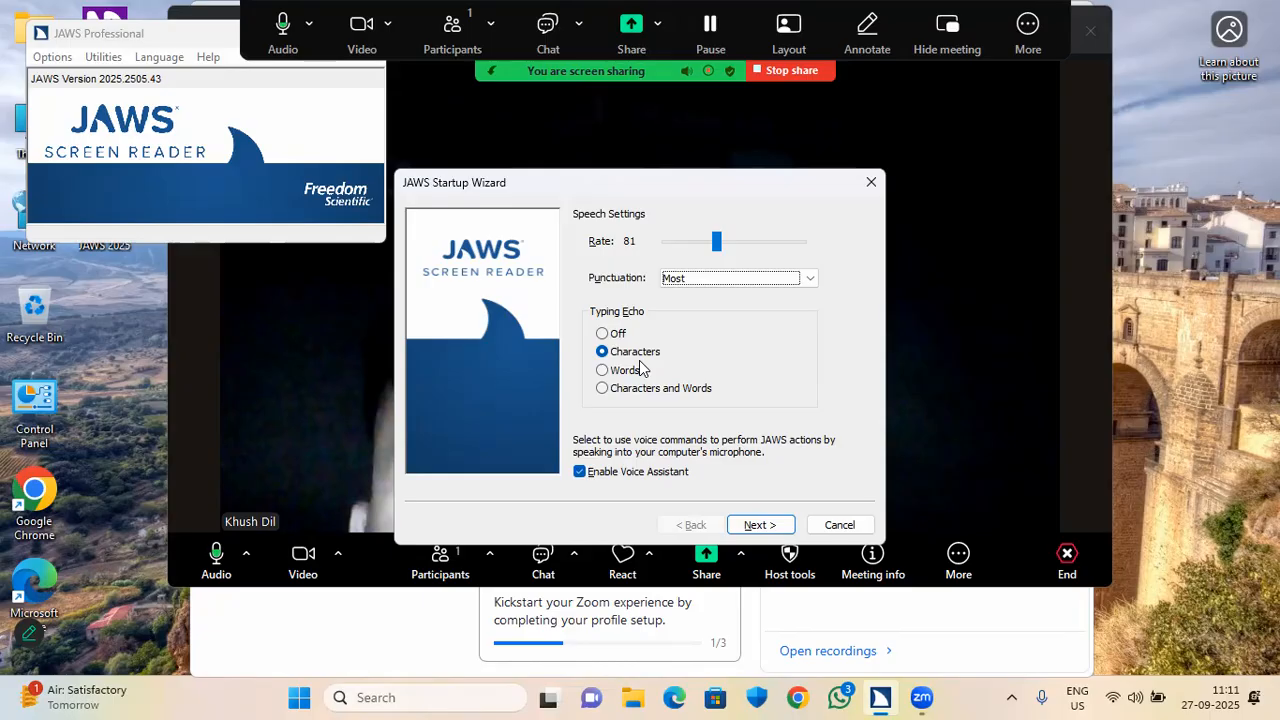
key(Tab)
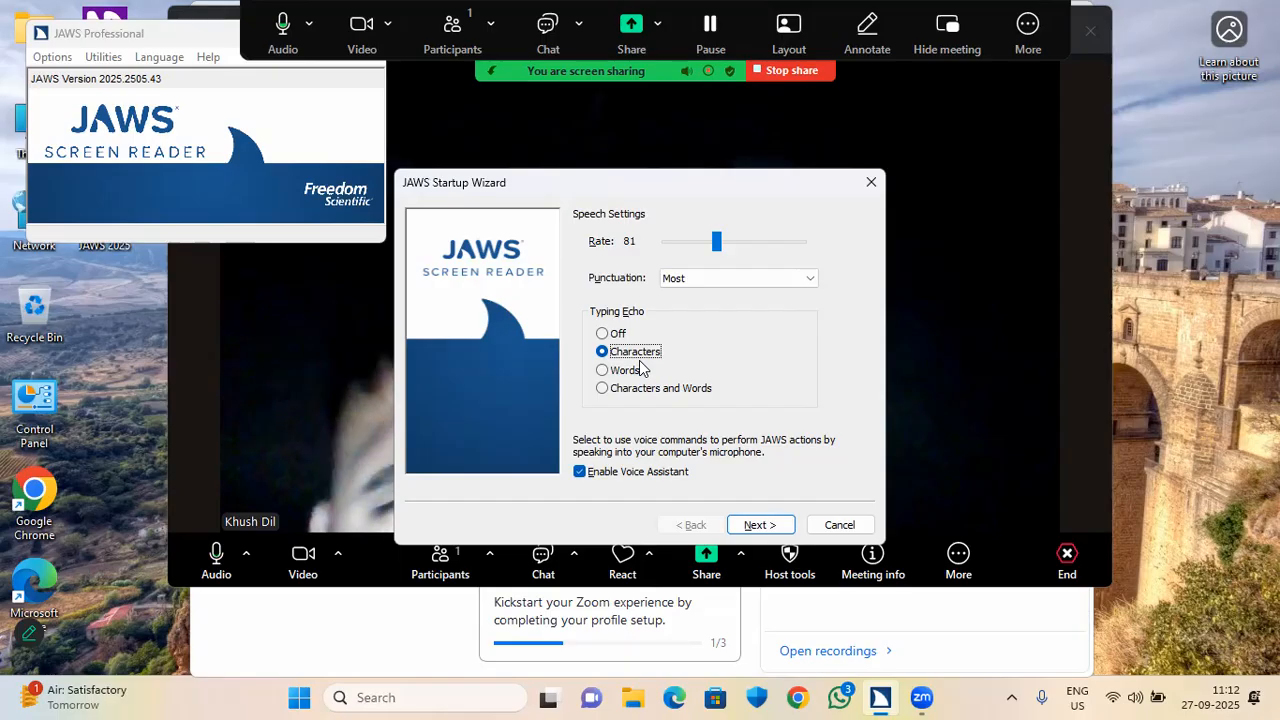
Set typing echo to Characters and Words, keeping Enable Voice Assistant checked, and continue.
click(641, 369)
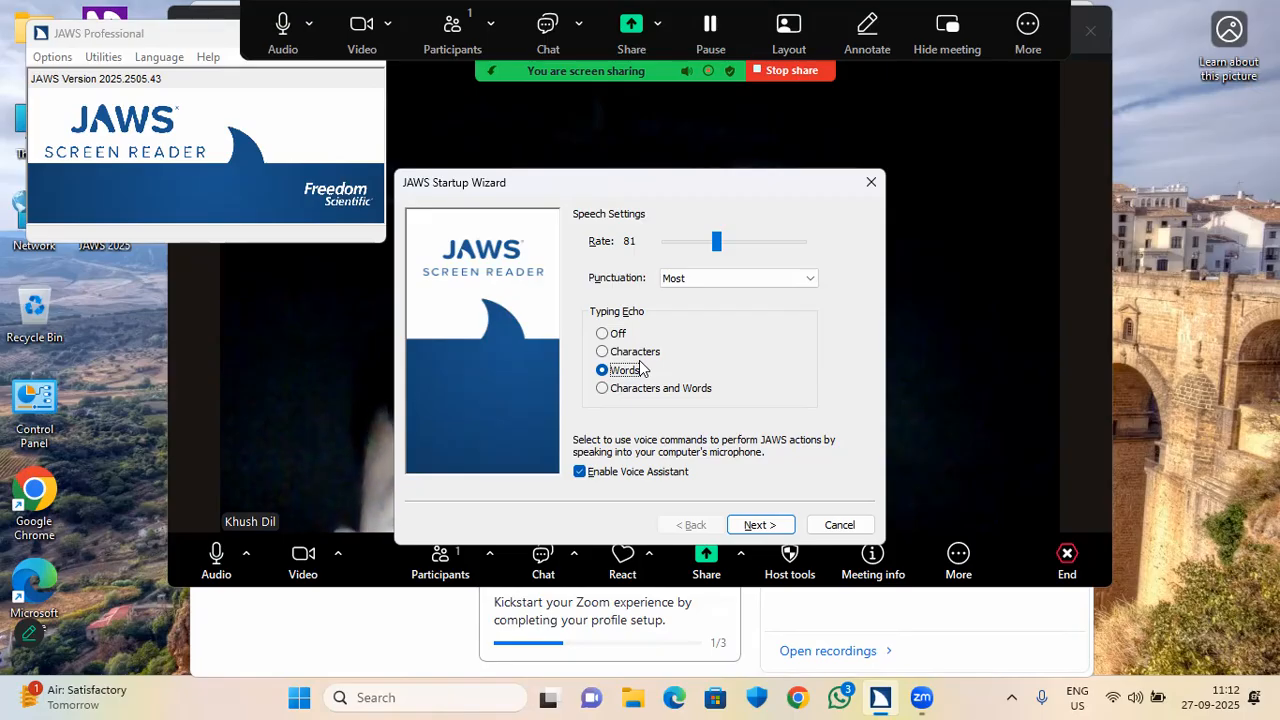
key(Down)
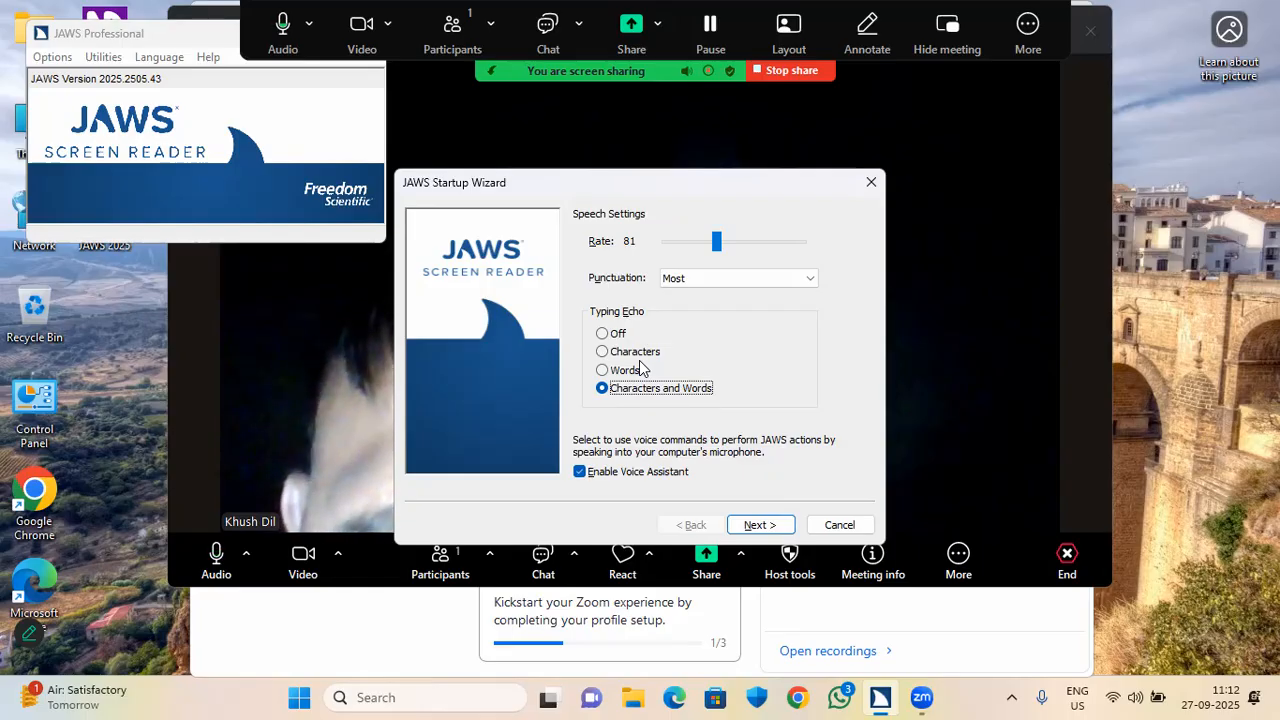
key(Tab)
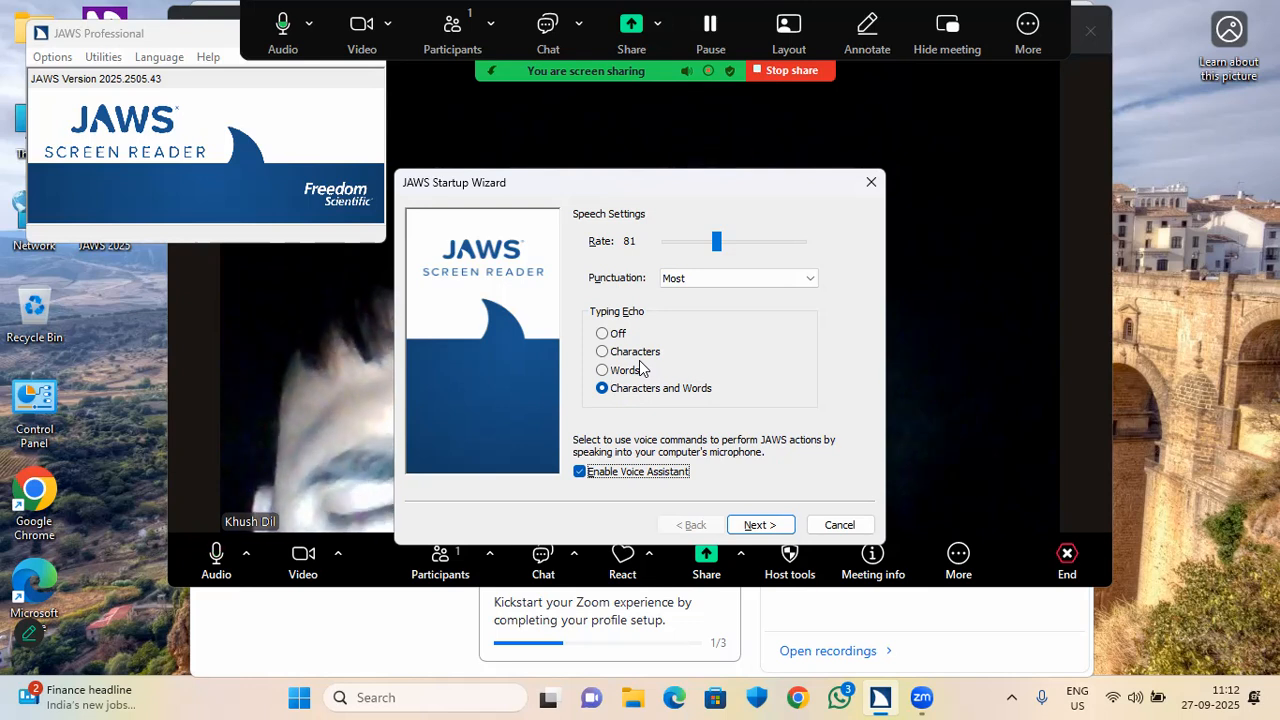
key(space)
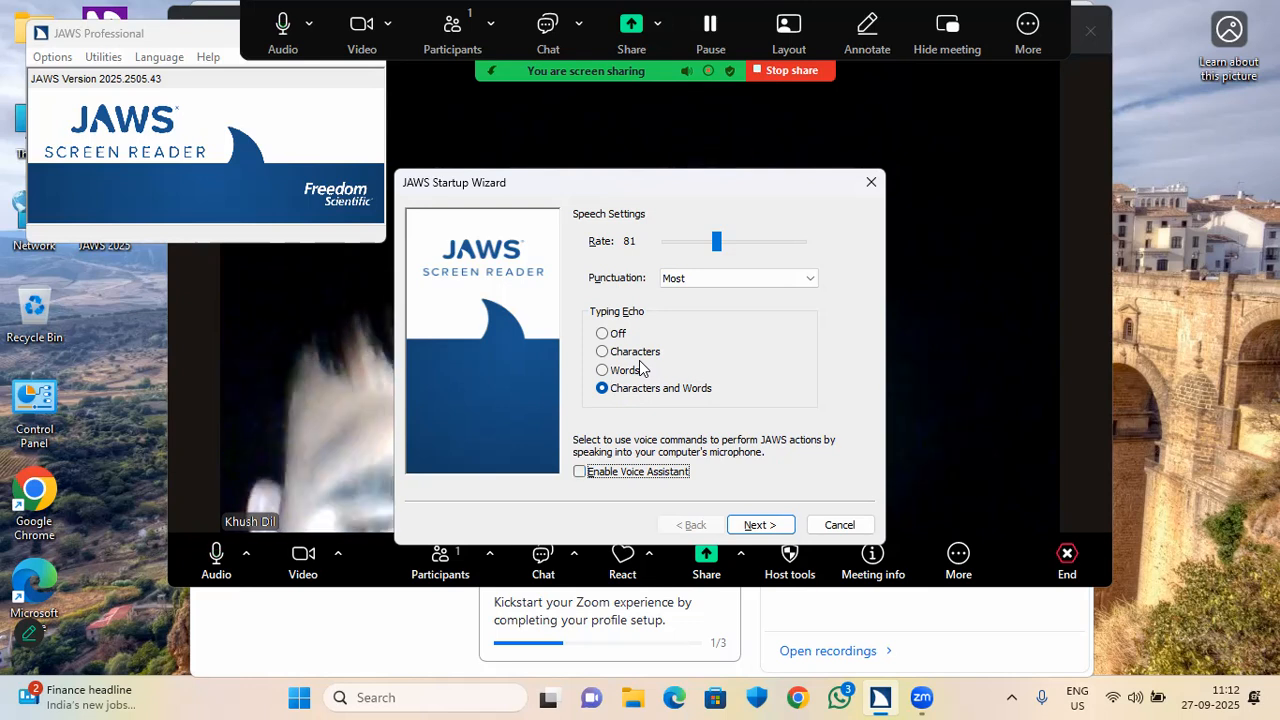
key(space)
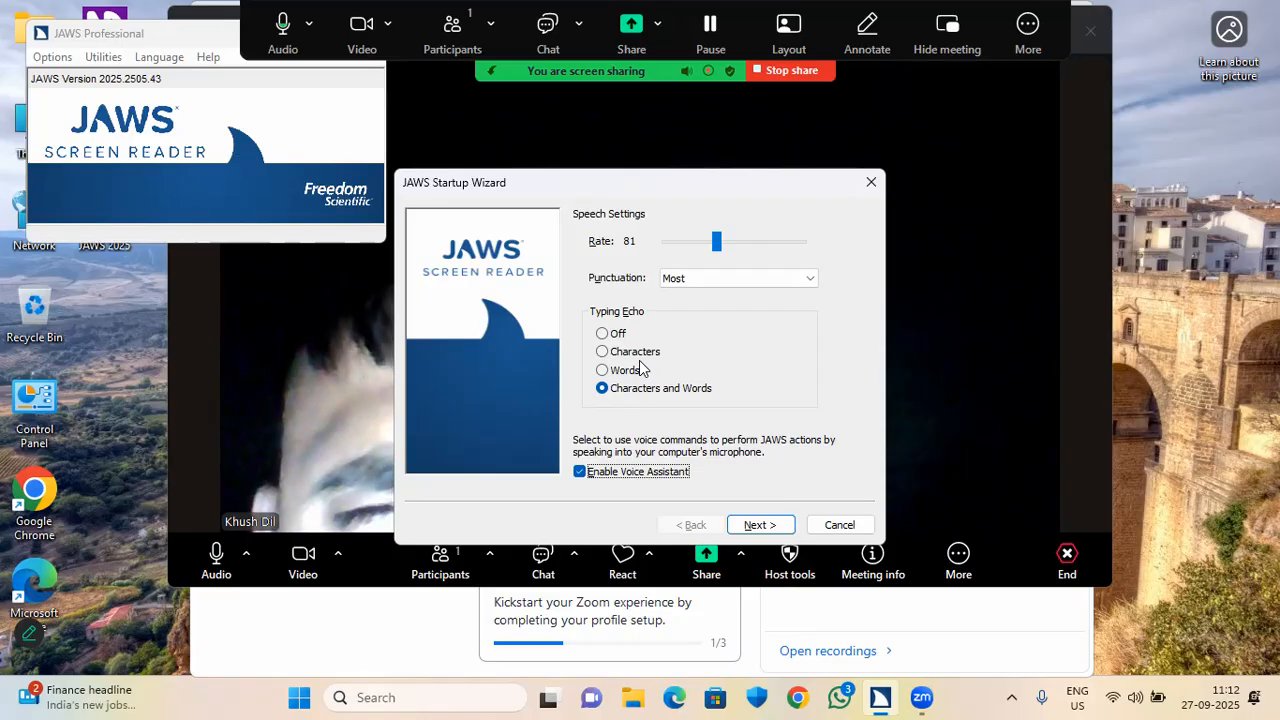
key(Tab)
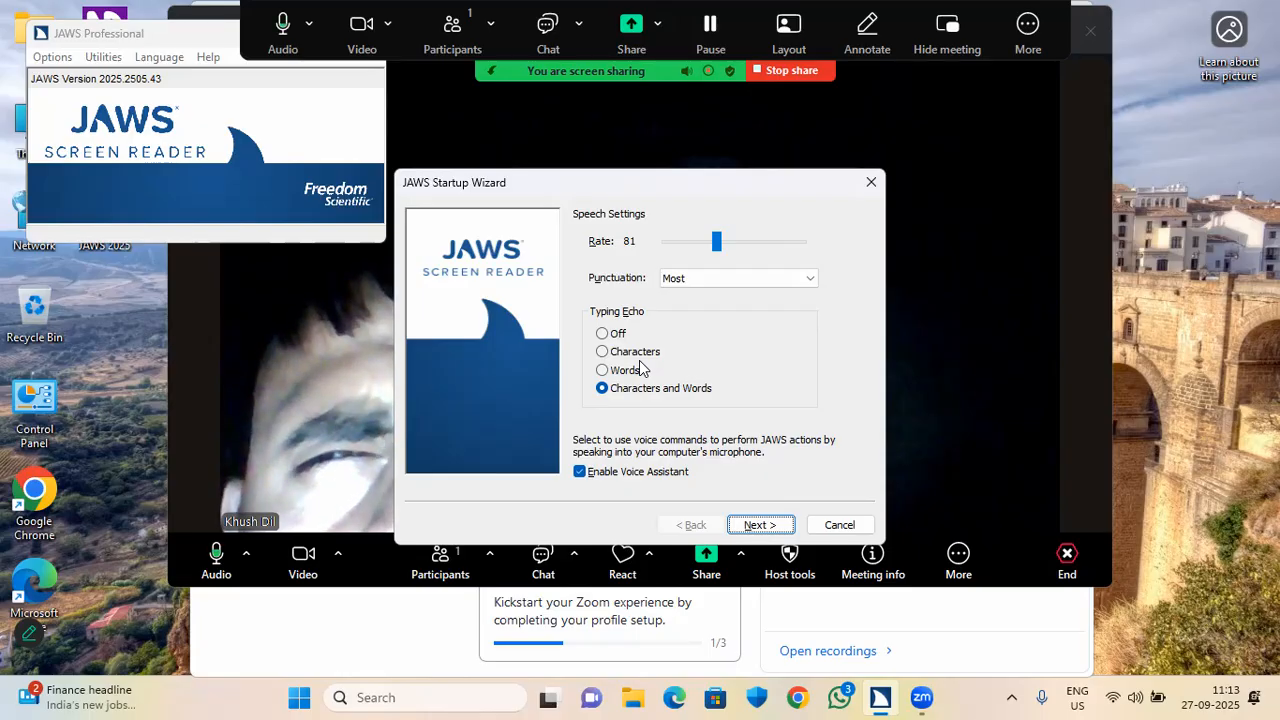
key(Return)
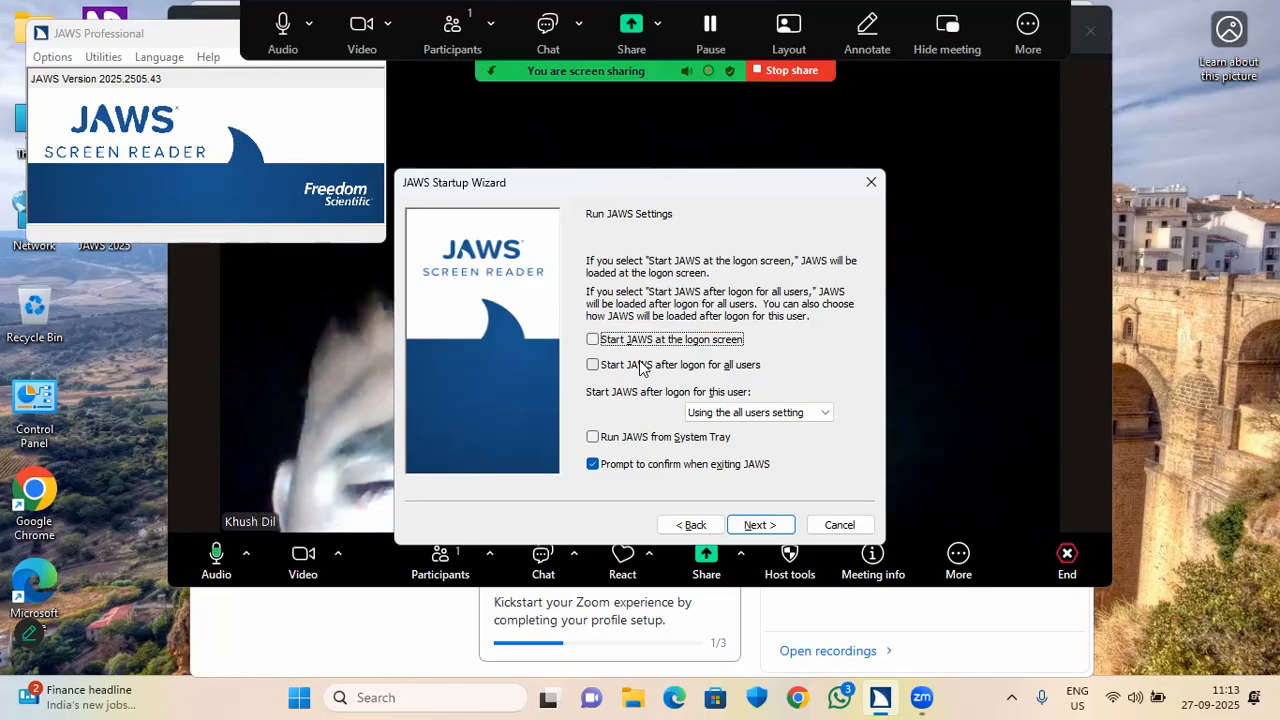
Advance past the Run JAWS, Common Options, Verbosity, Braille Translation and Braille Settings pages.
key(shift+Tab)
key(shift+Tab)
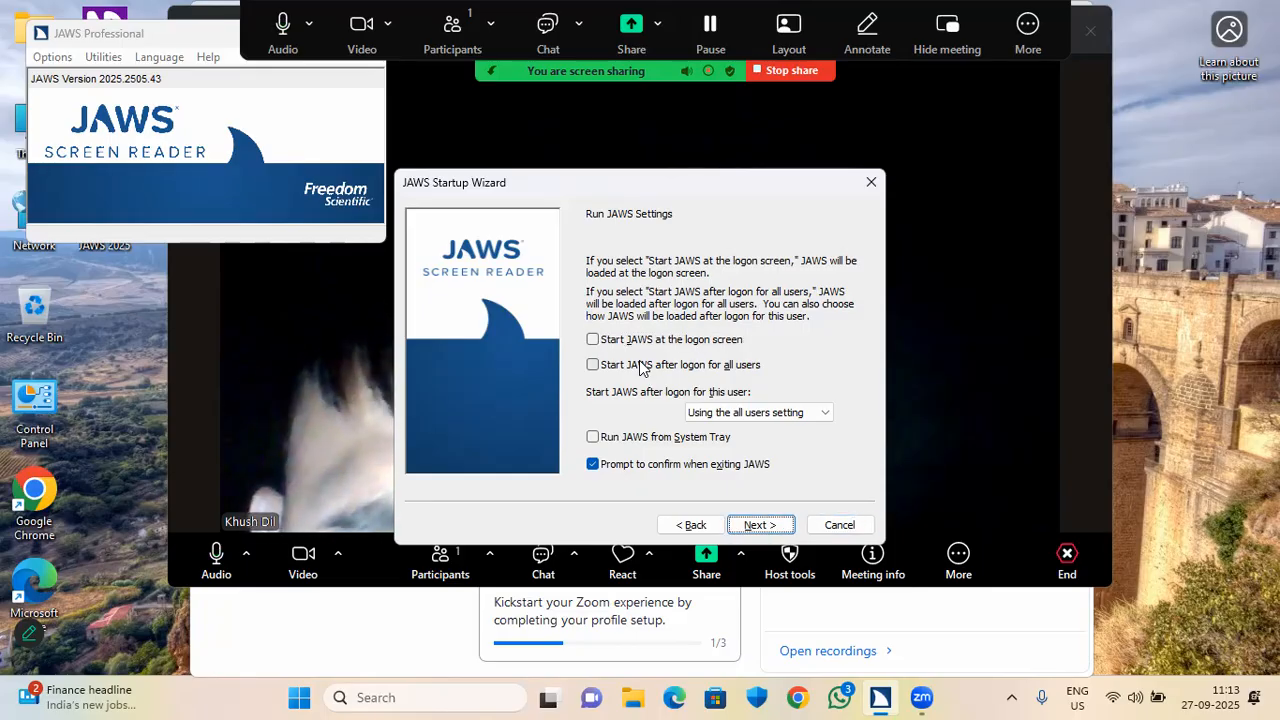
key(Return)
key(Tab)
key(shift+Tab)
key(Return)
key(shift+Tab)
key(shift+Tab)
key(Return)
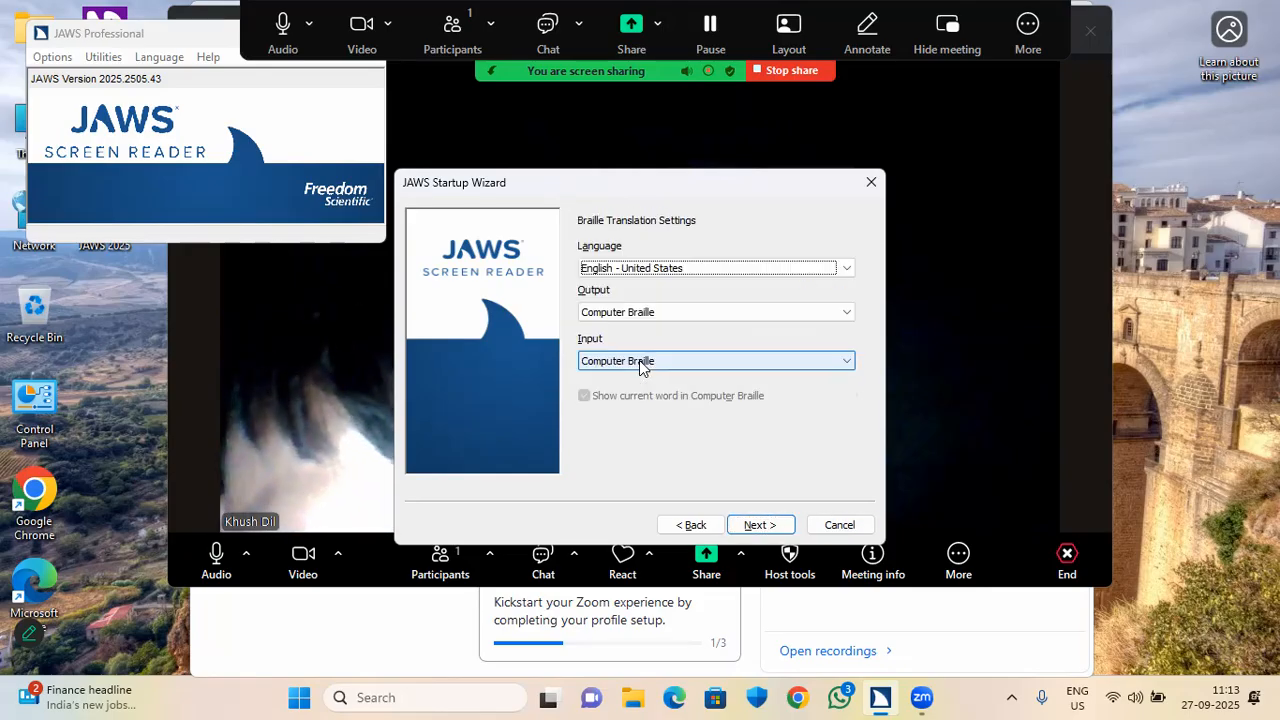
key(shift+Tab)
key(shift+Tab)
key(Return)
key(shift+Tab)
key(shift+Tab)
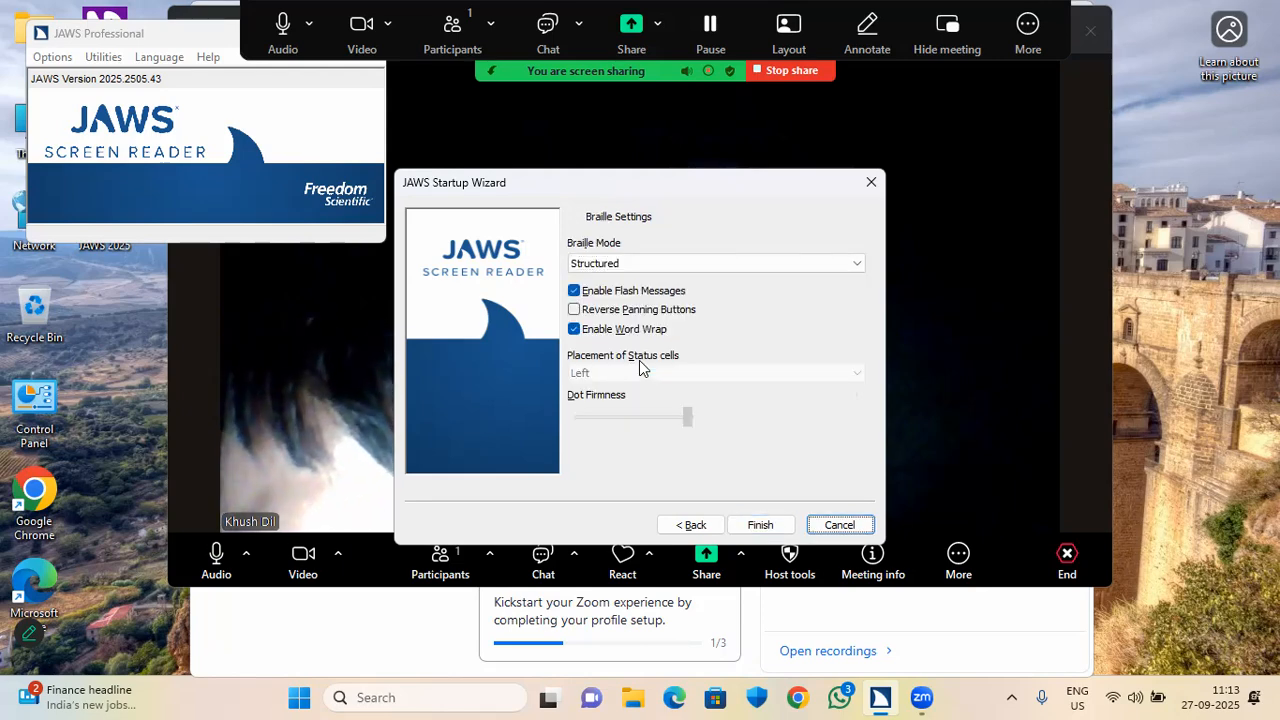
key(Return)
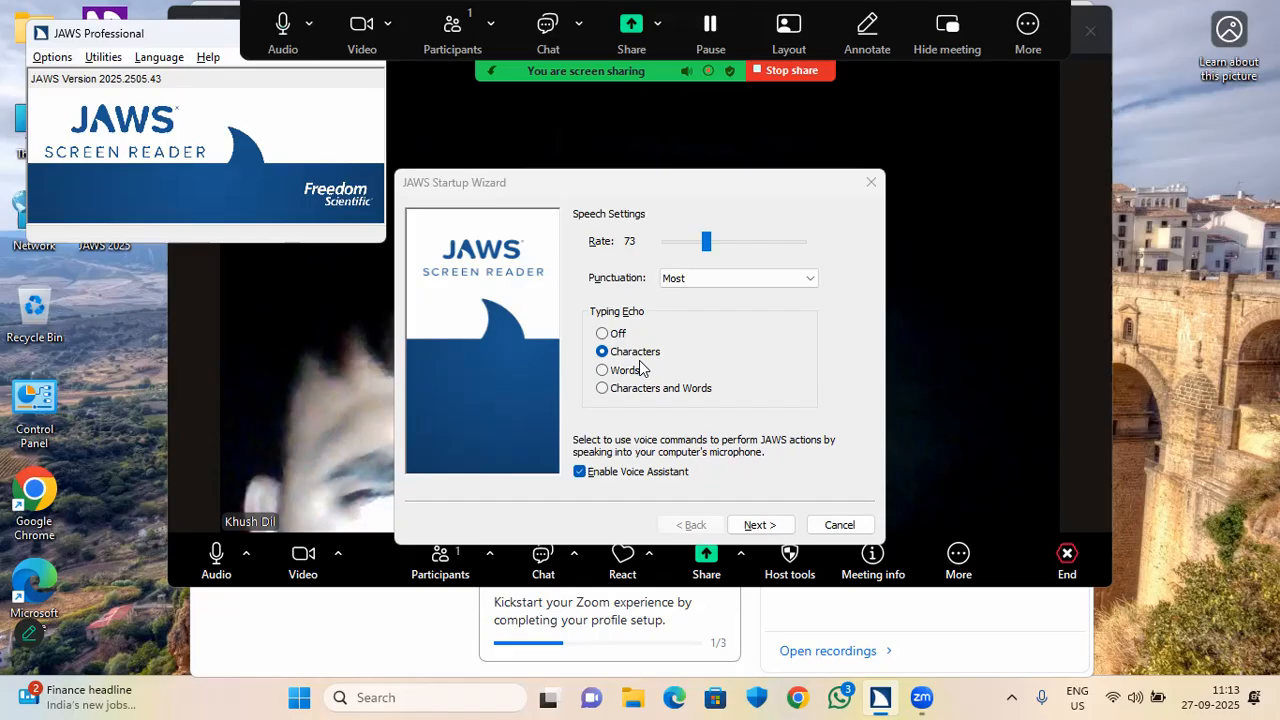
Open Basic Settings from the JAWS Options menu, then its Start JAWS Options dialog.
key(alt+o)
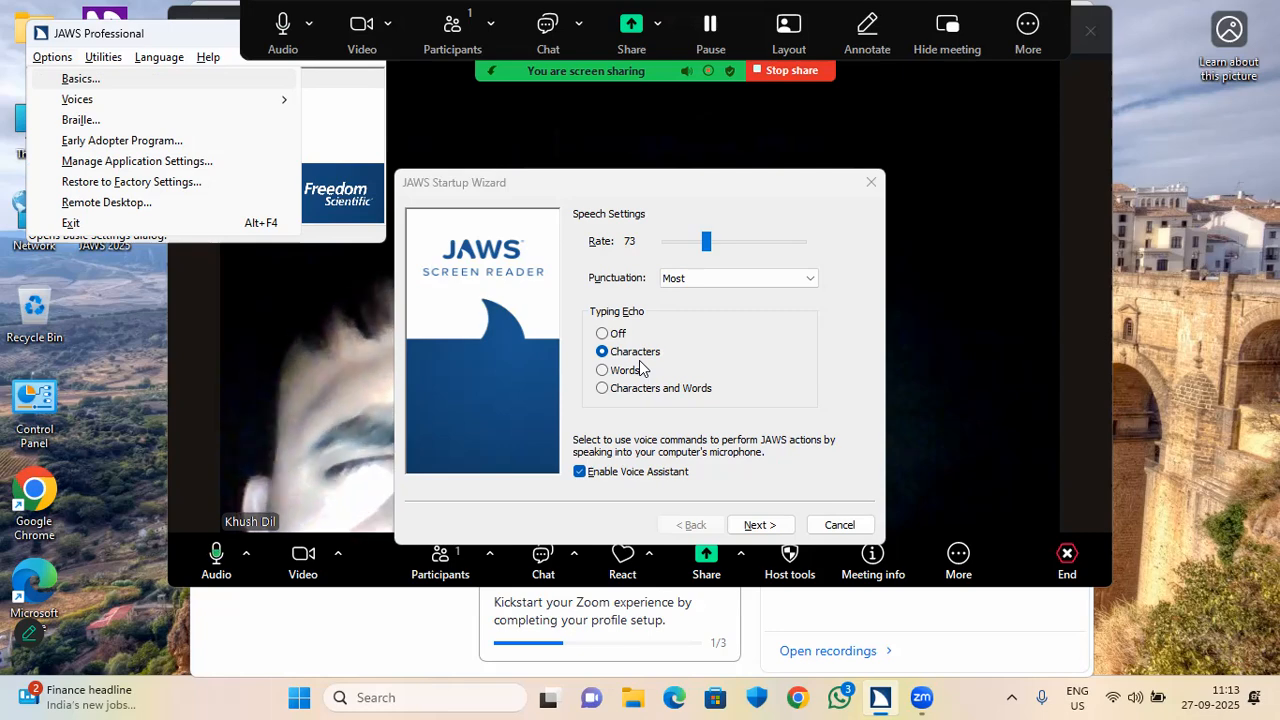
key(Return)
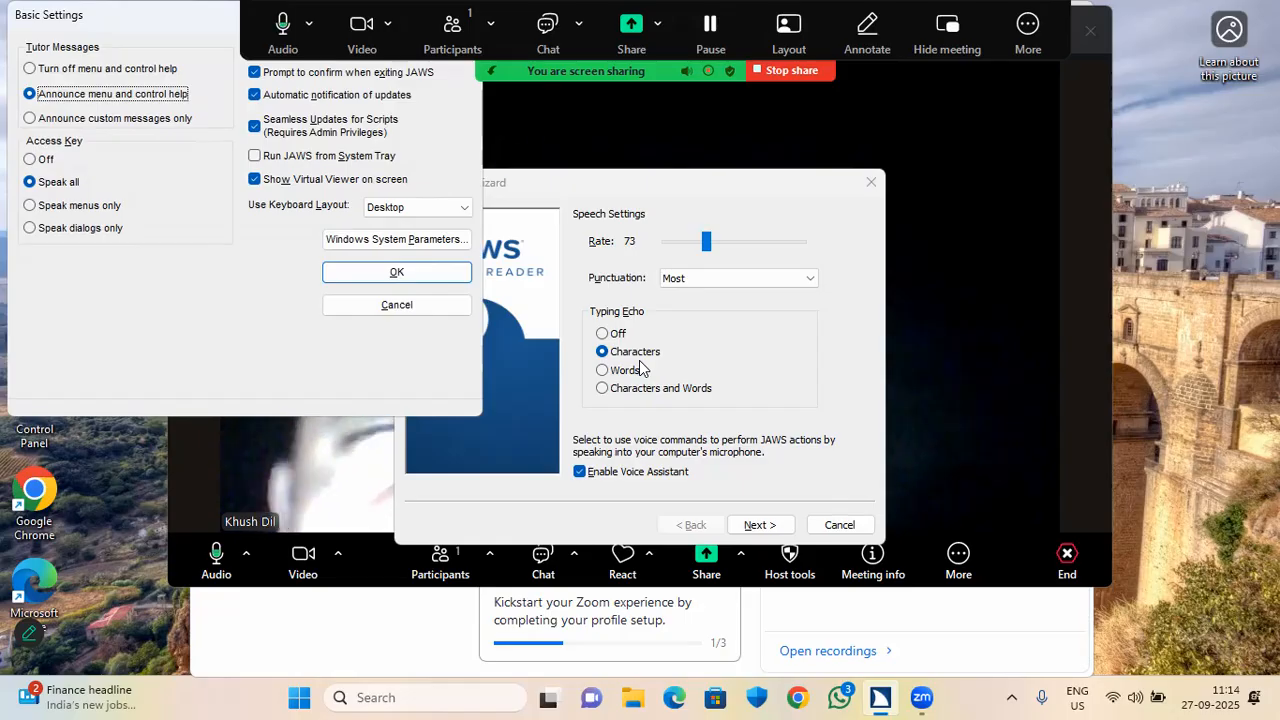
key(Tab)
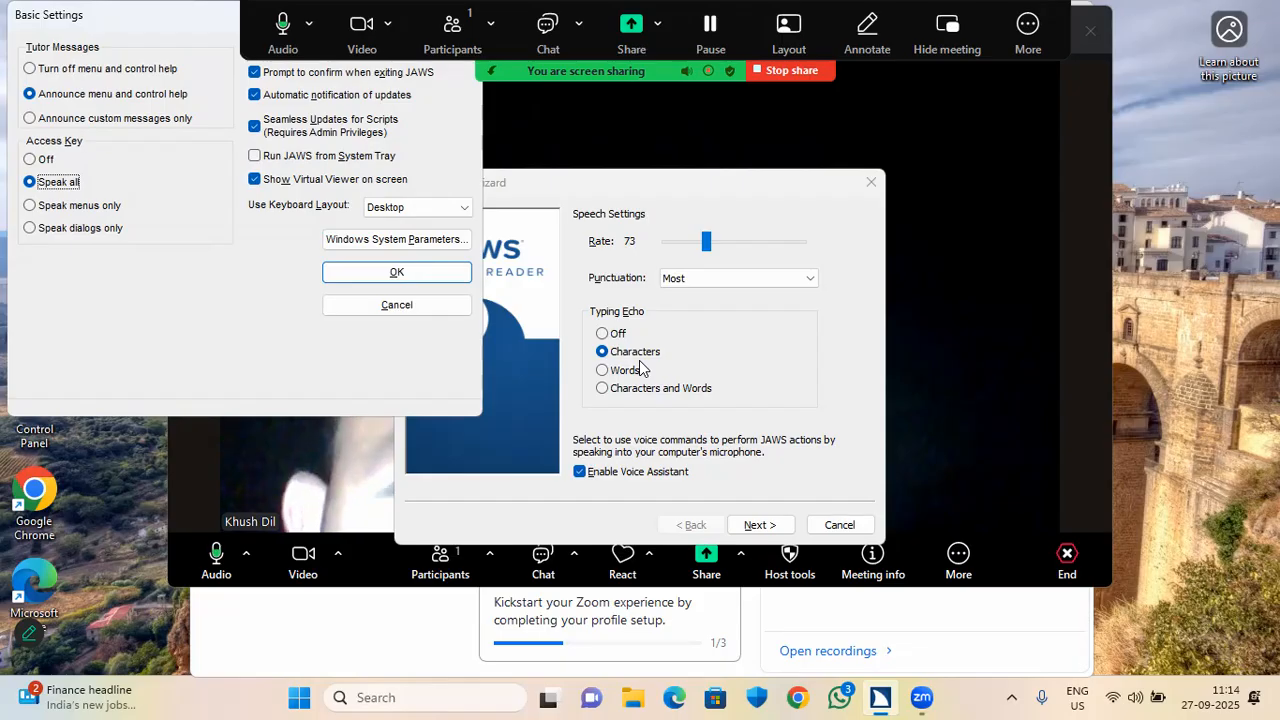
key(Tab)
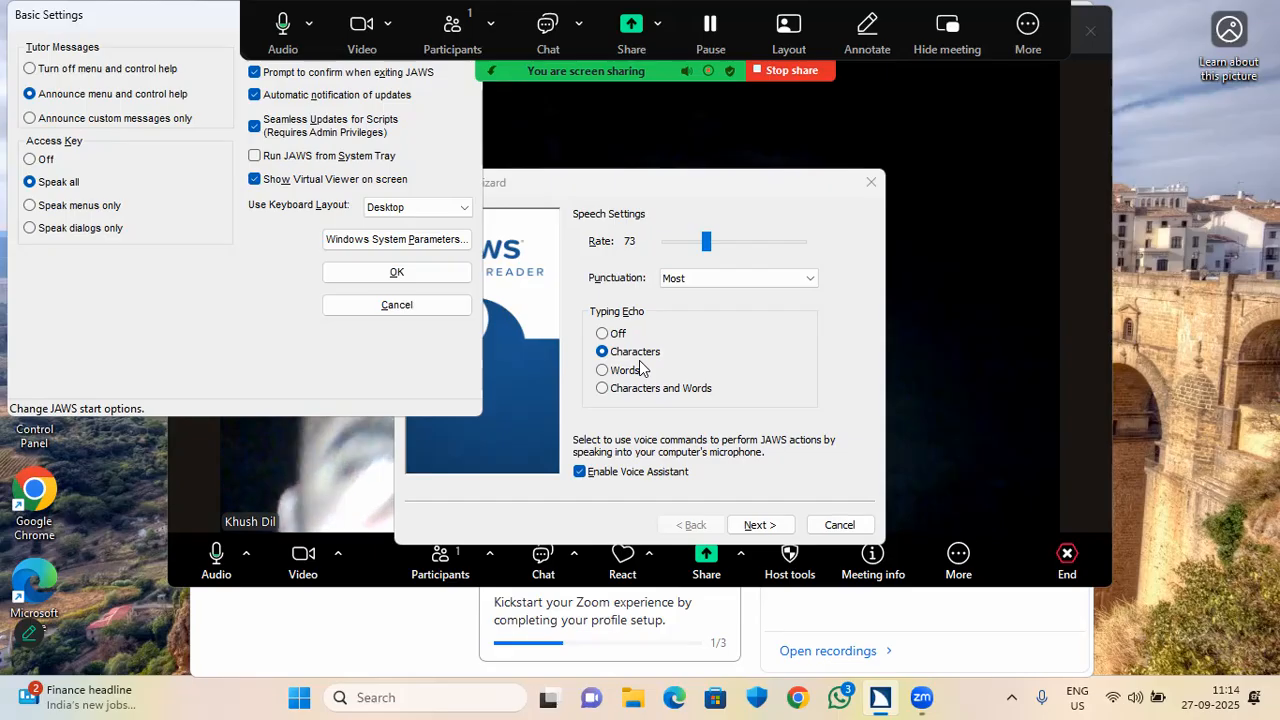
key(Return)
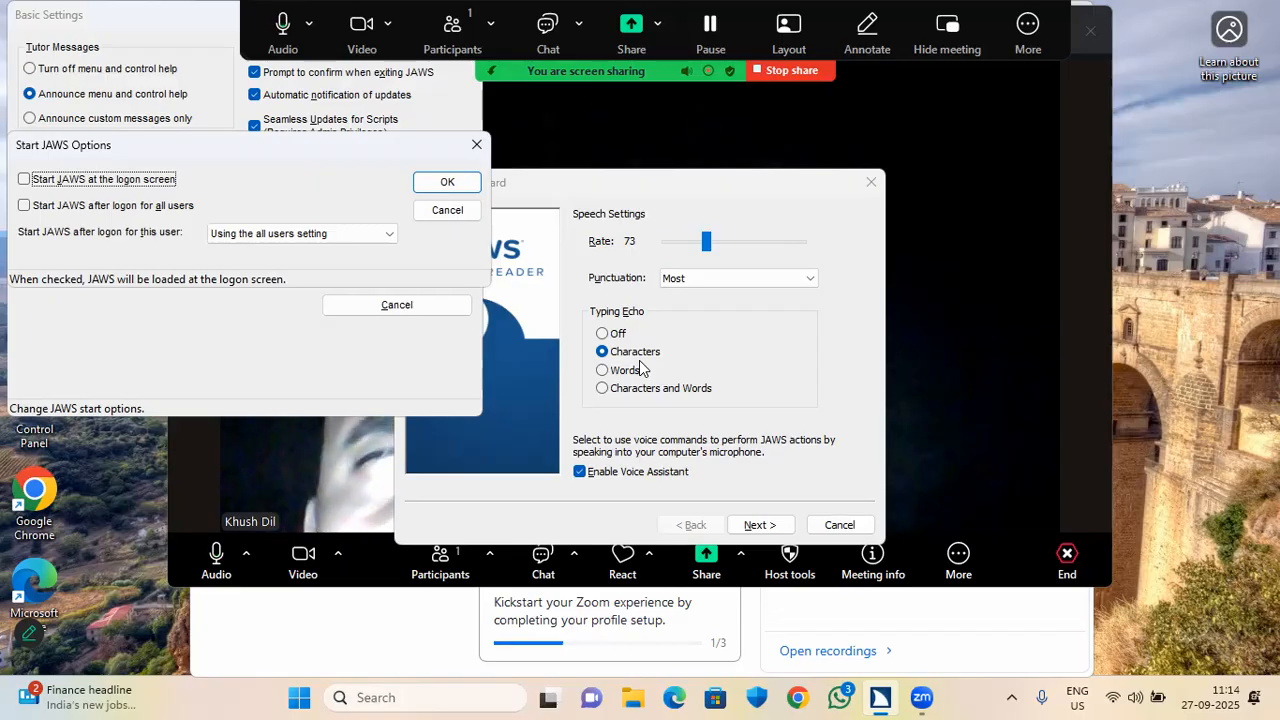
Check 'Start JAWS at the logon screen' and 'Start JAWS after logon for all users'.
key(Tab)
key(shift+Tab)
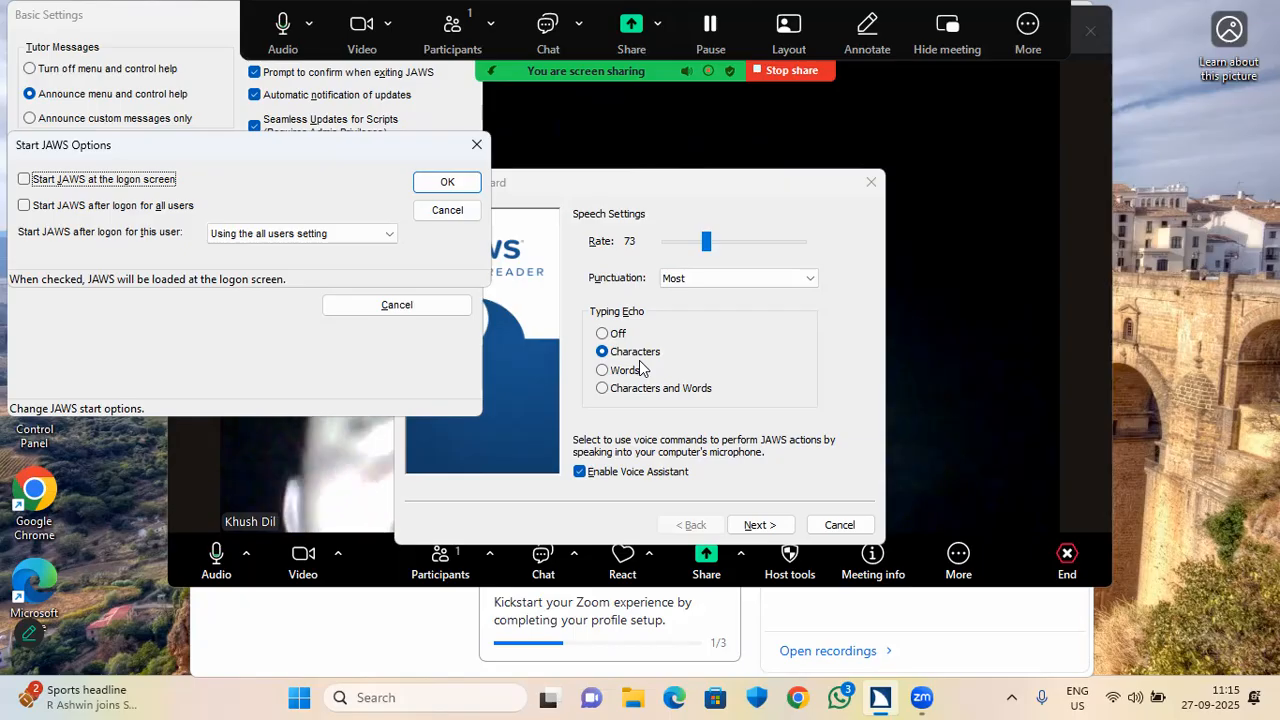
key(space)
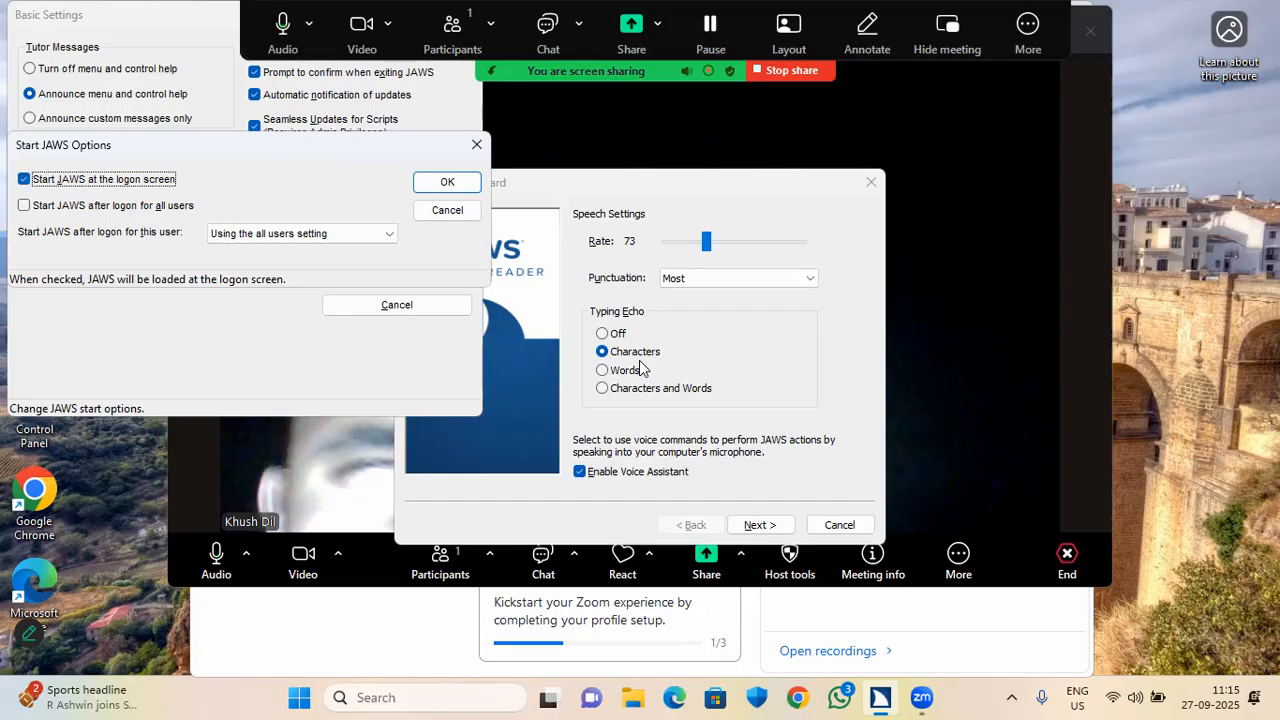
key(Tab)
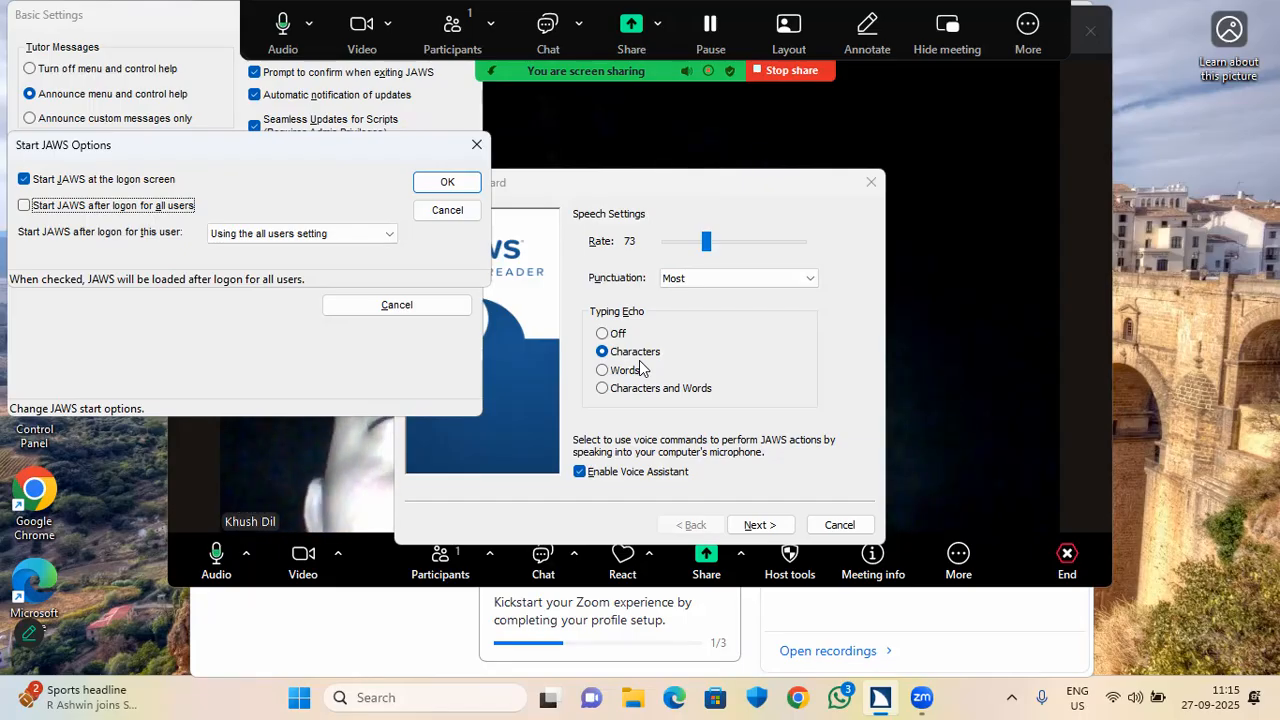
key(Tab)
key(shift+Tab)
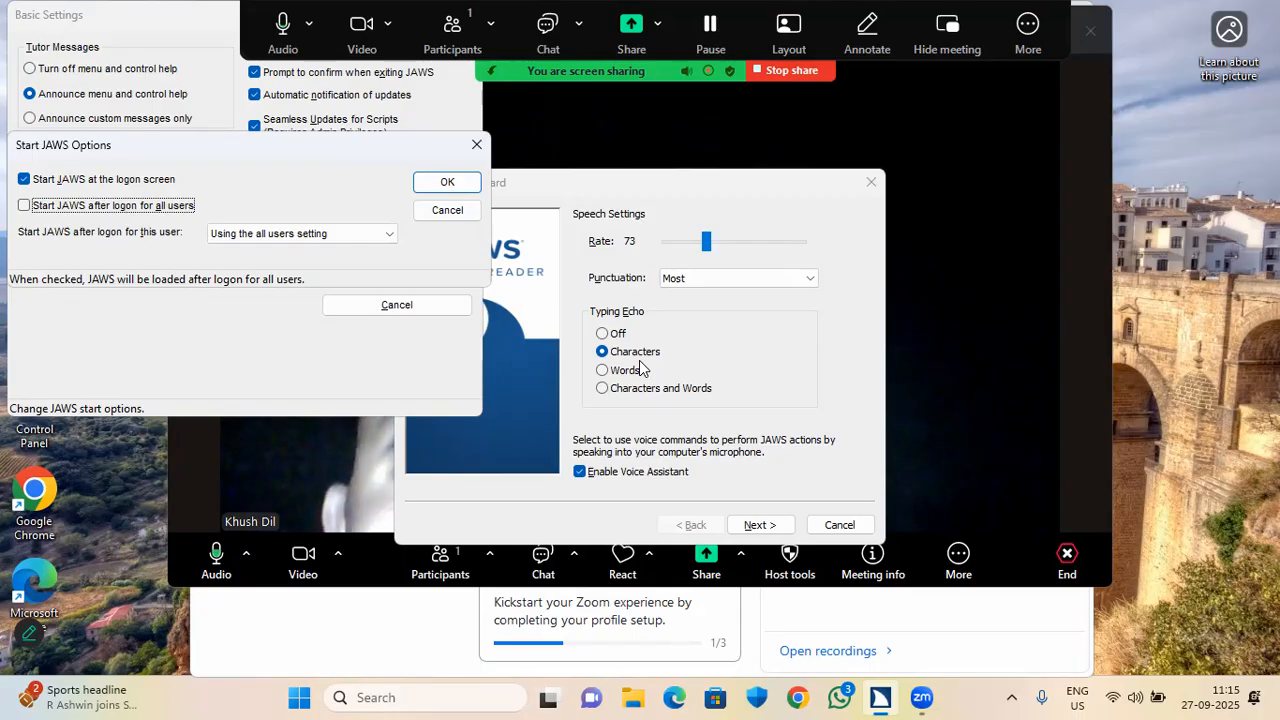
key(space)
Set the per-user startup option to Always and confirm the Start JAWS Options dialog.
key(Tab)
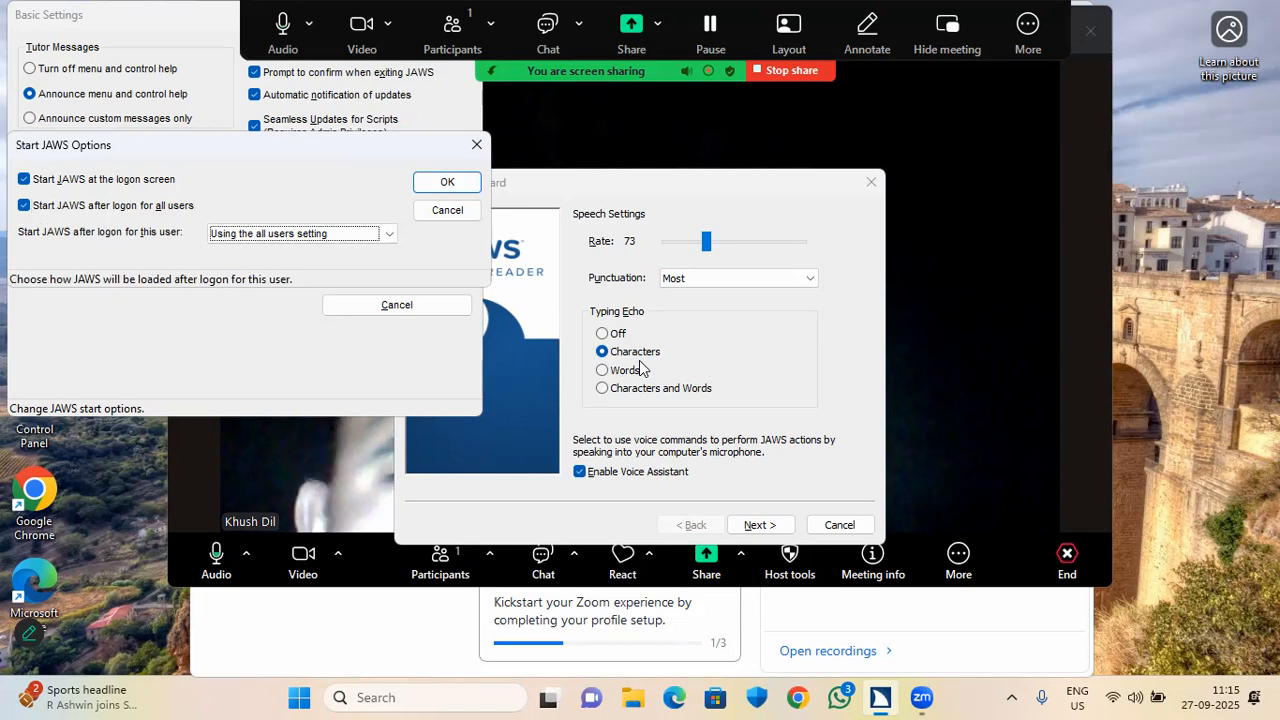
key(shift+Tab)
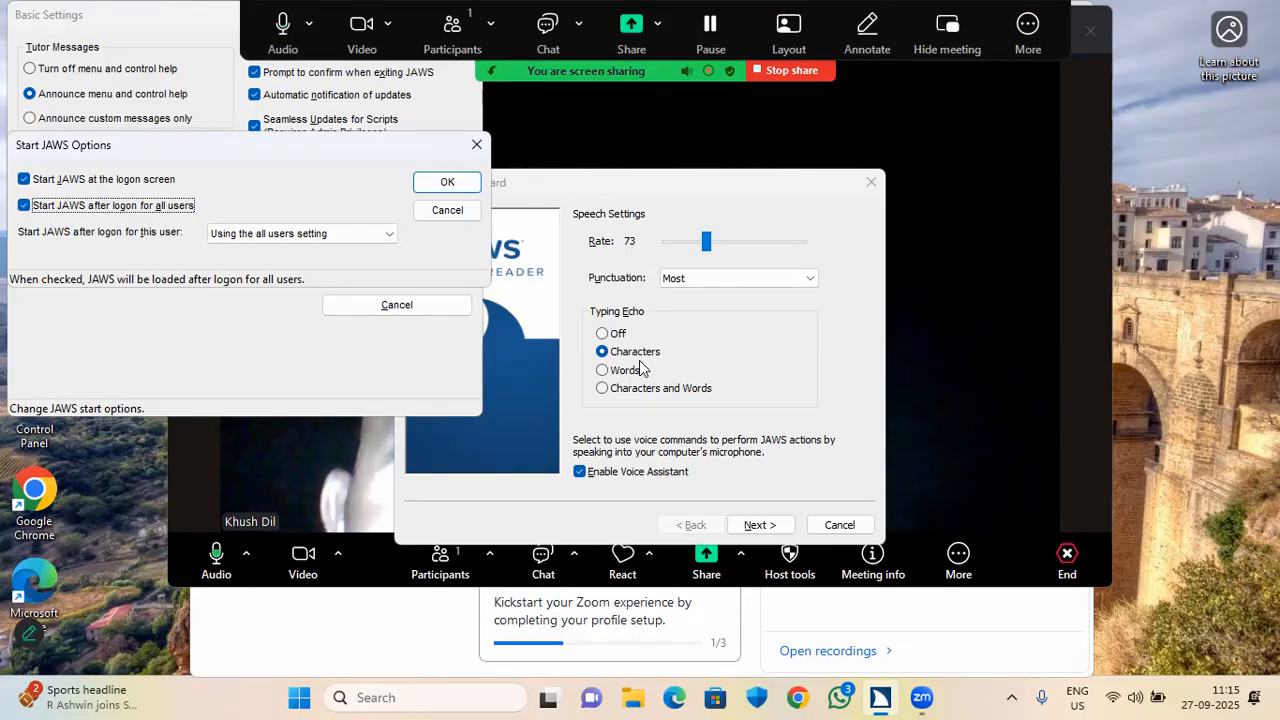
key(Tab)
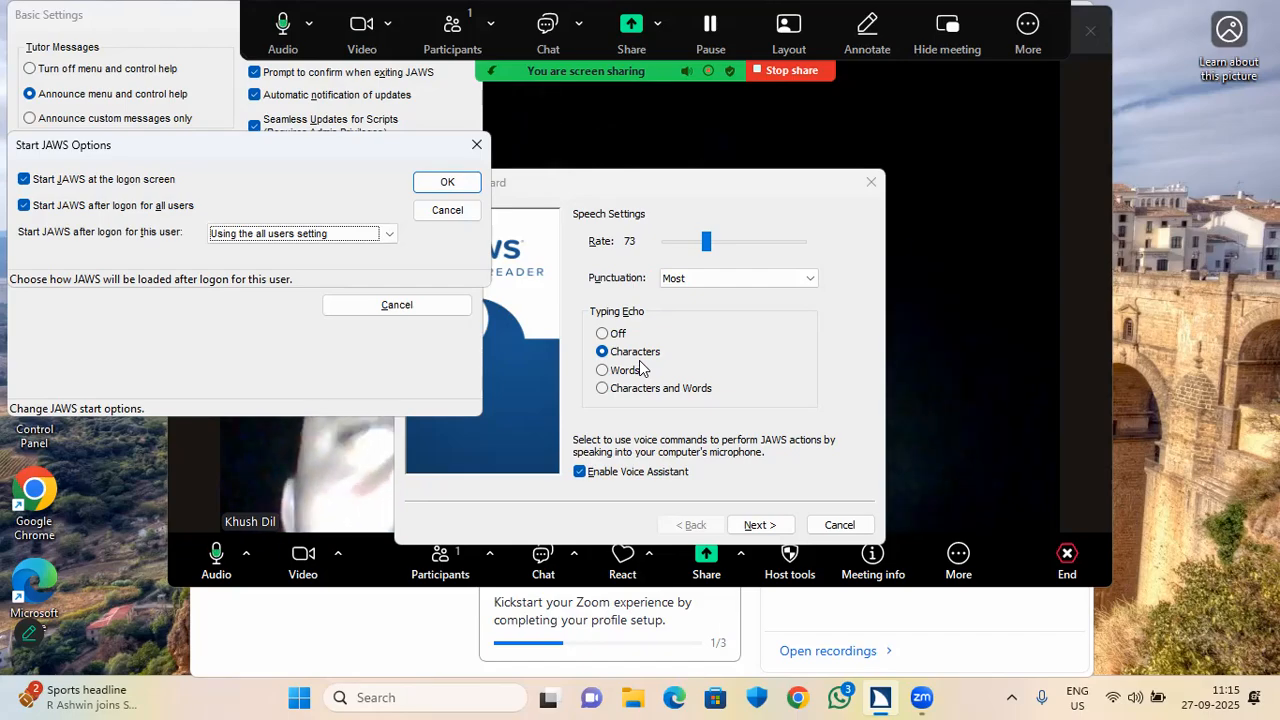
key(Down)
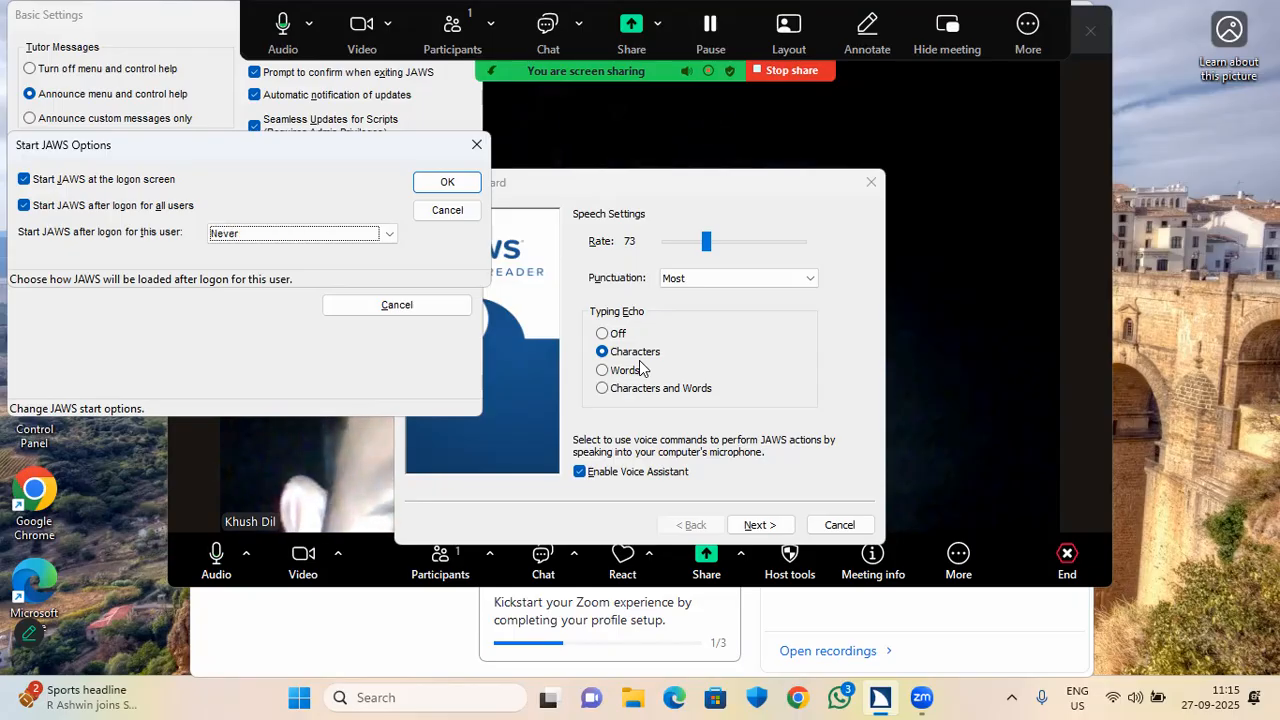
key(Down)
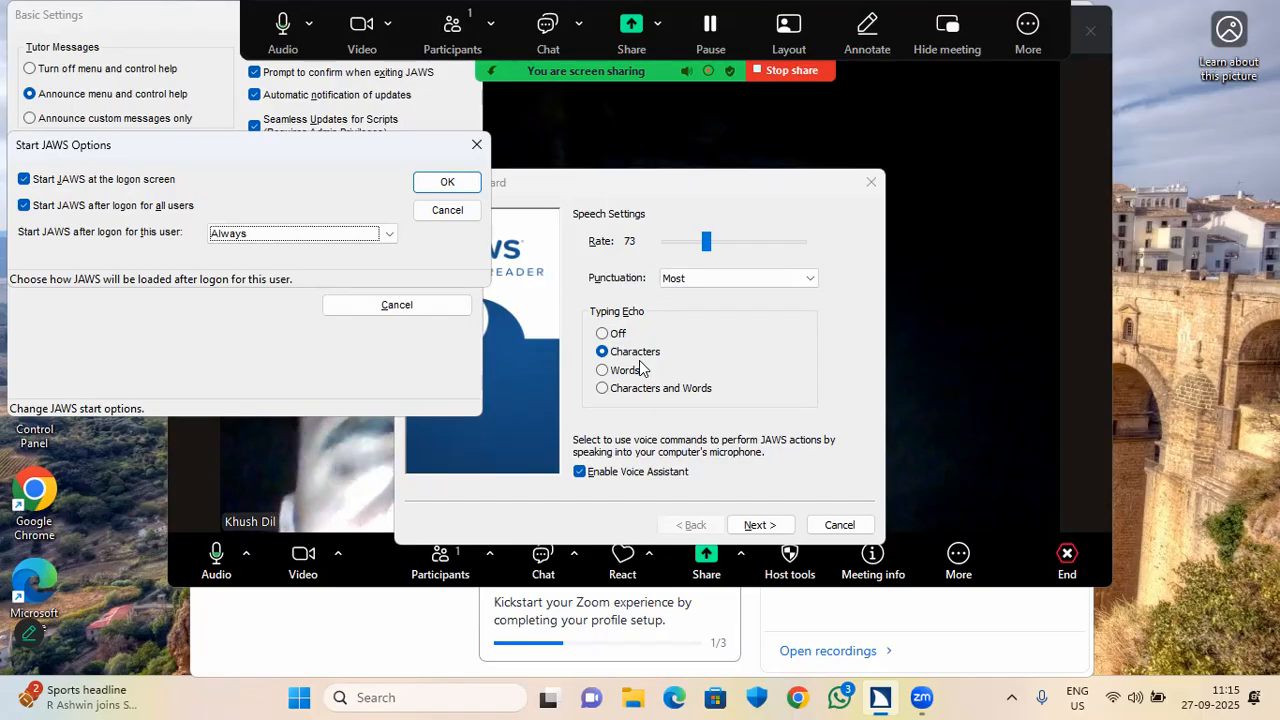
key(Tab)
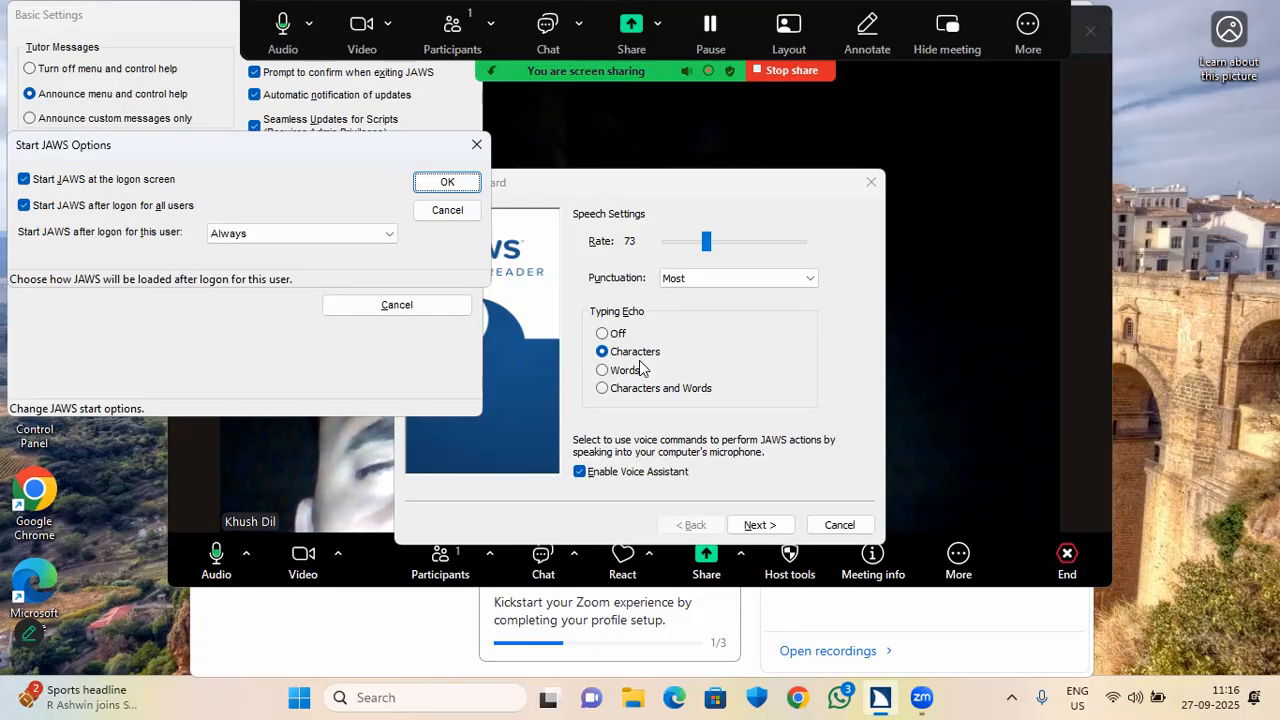
key(Return)
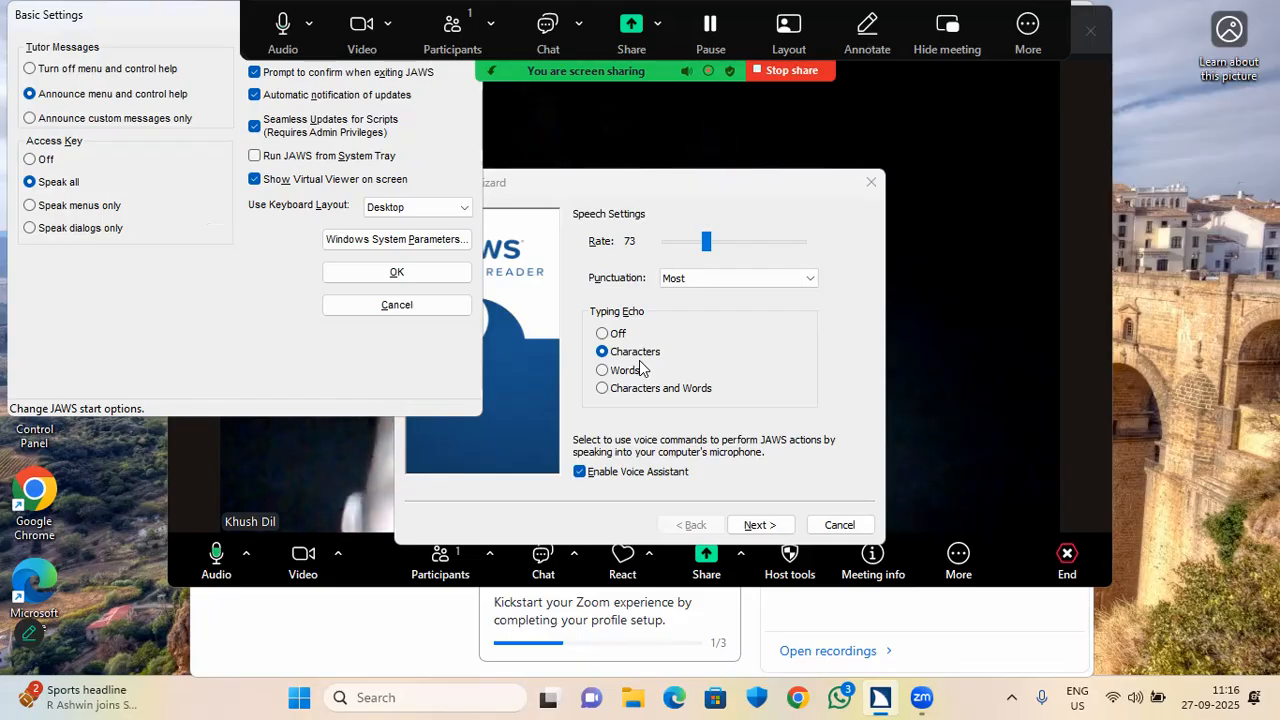
key(Tab)
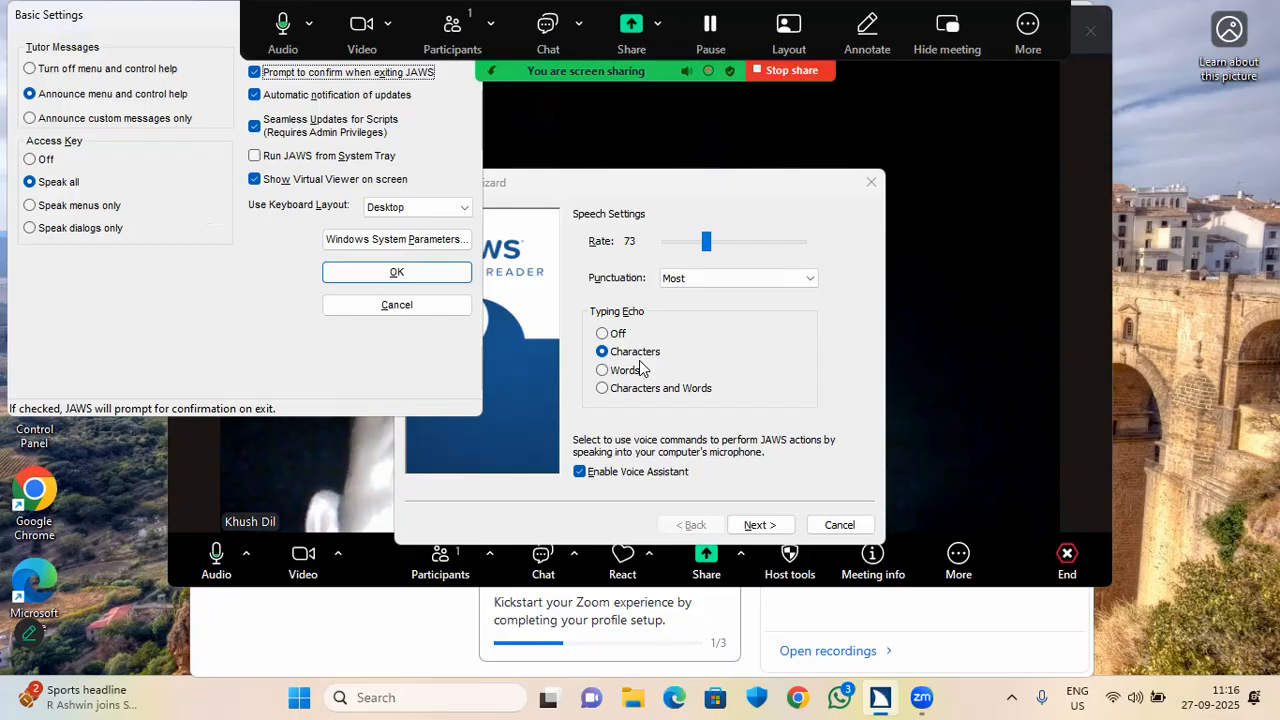
key(Insert+F4)
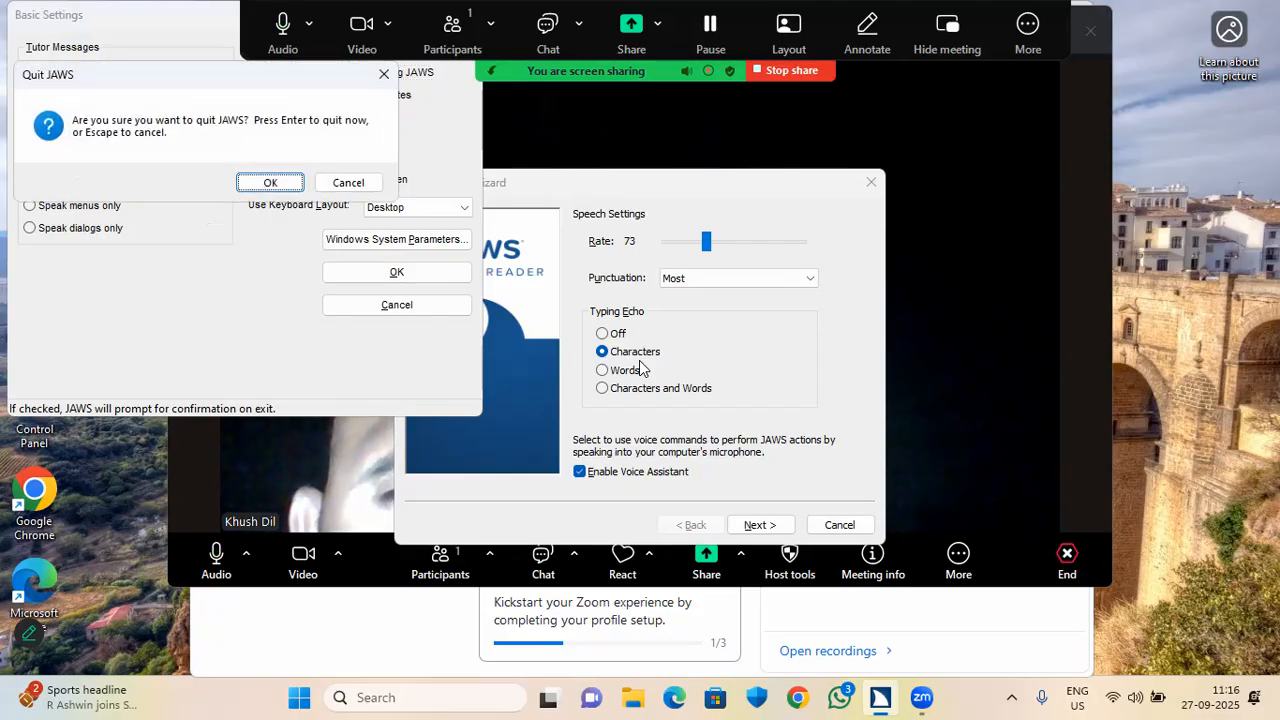
key(Escape)
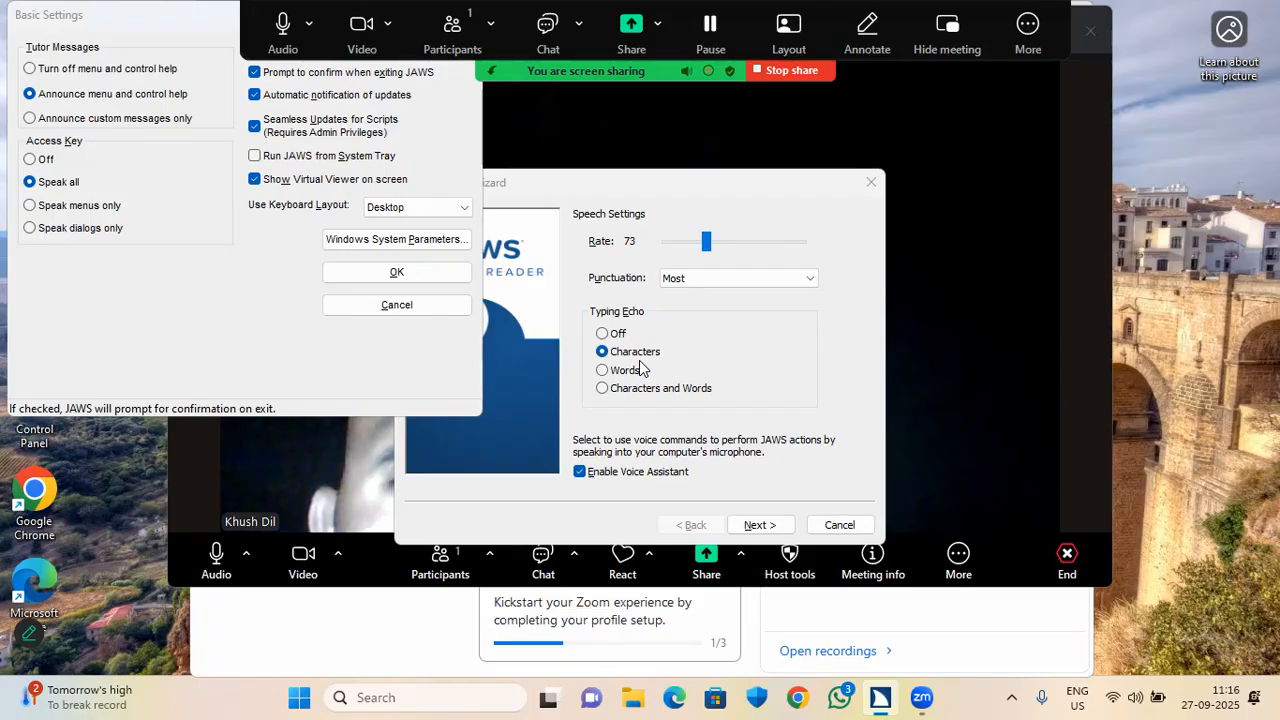
key(alt+Tab)
key(alt+Tab)
key(alt+Tab)
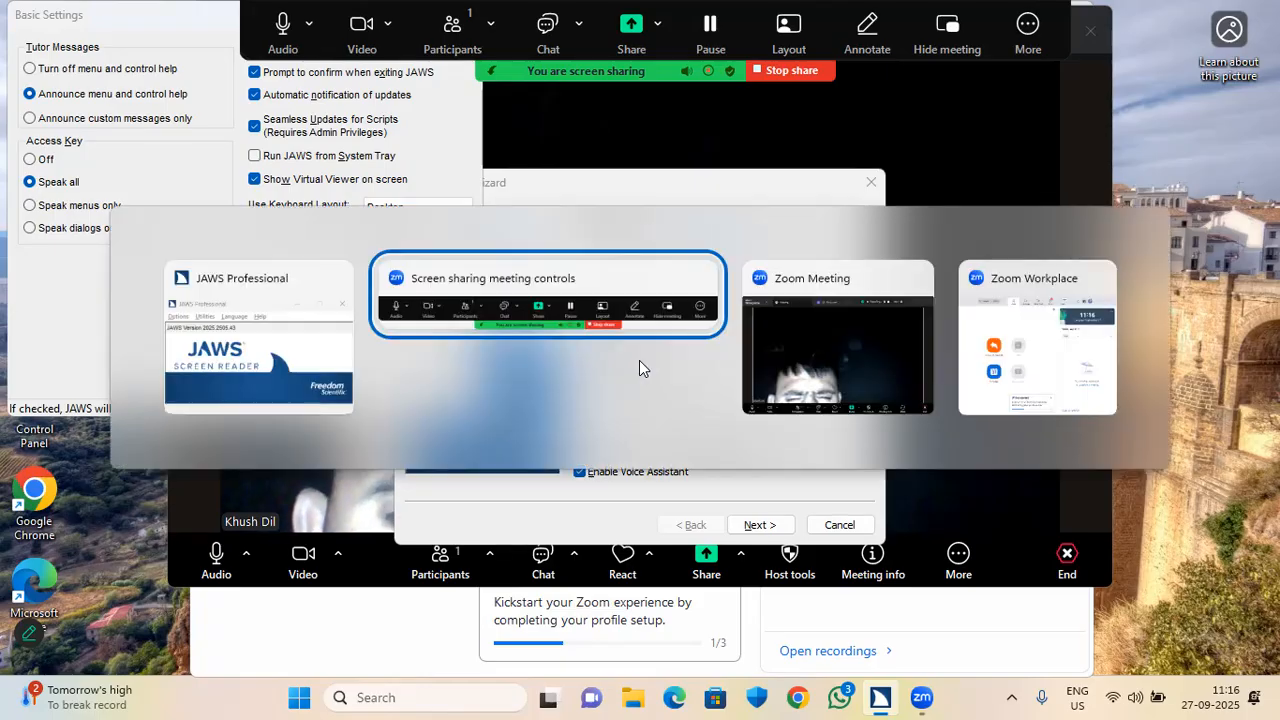
key(alt+Tab)
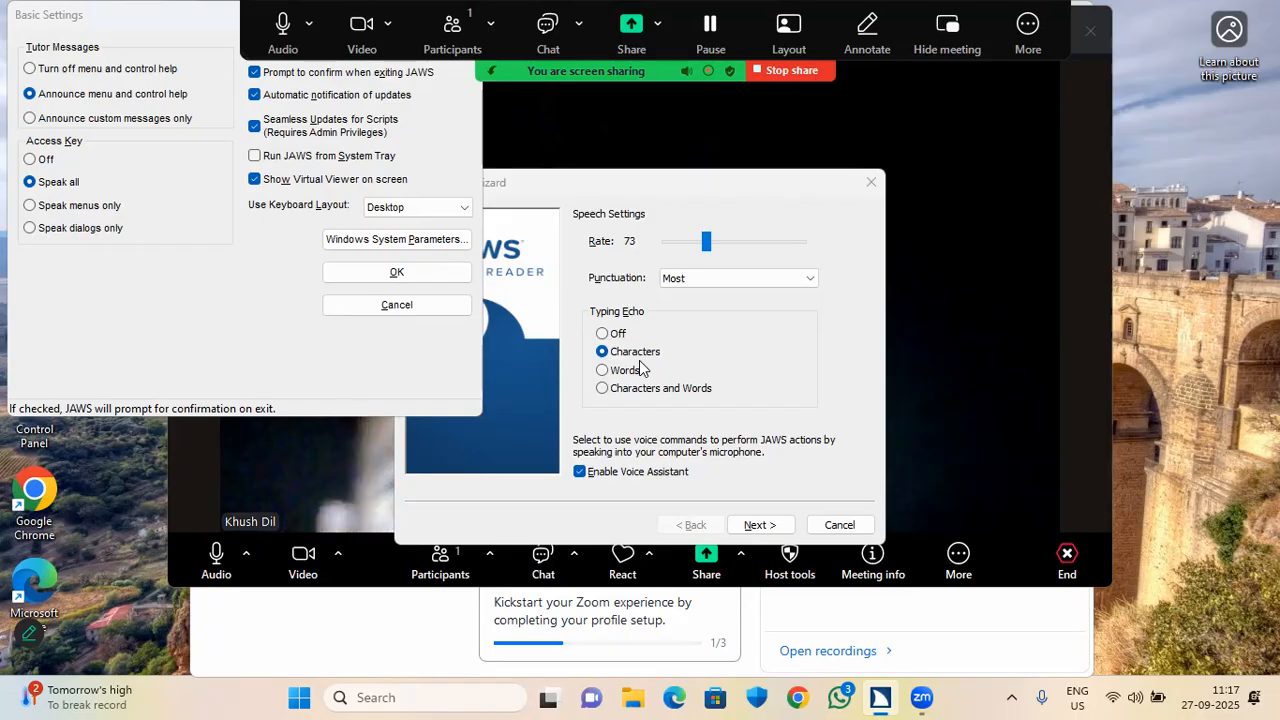
key(alt+Tab)
key(alt+Tab)
key(alt+Tab)
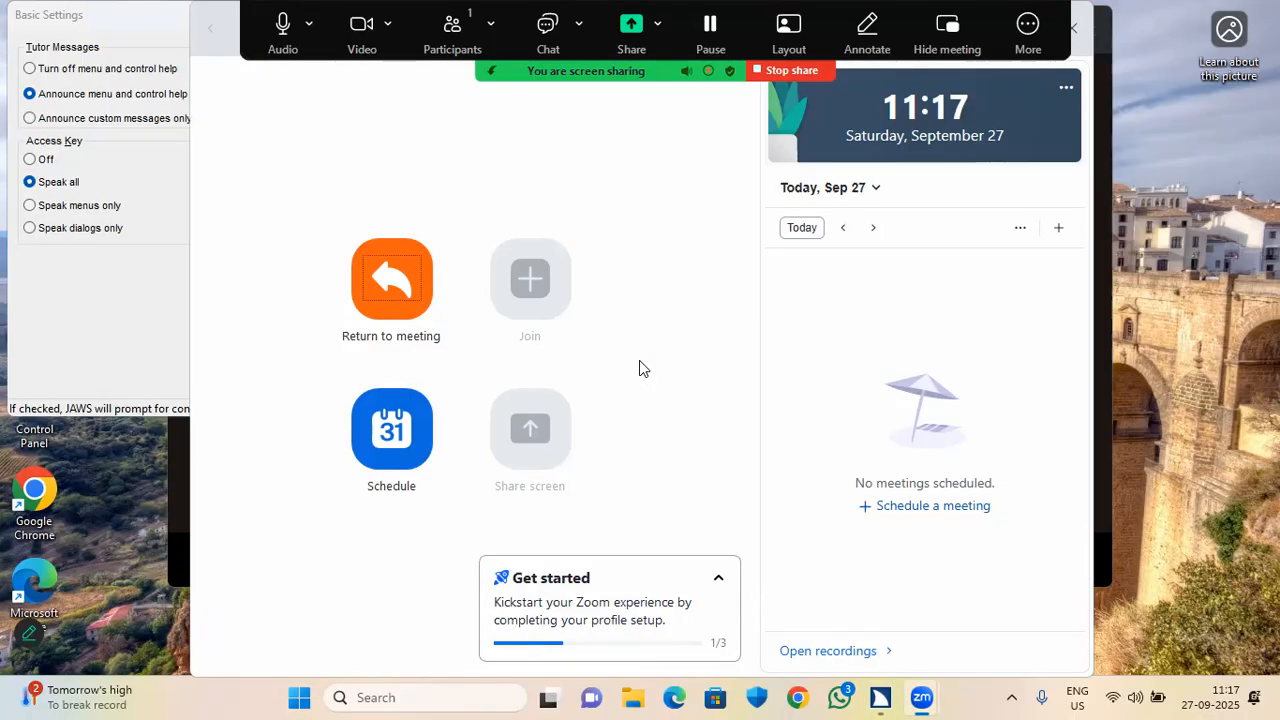
key(alt+Tab)
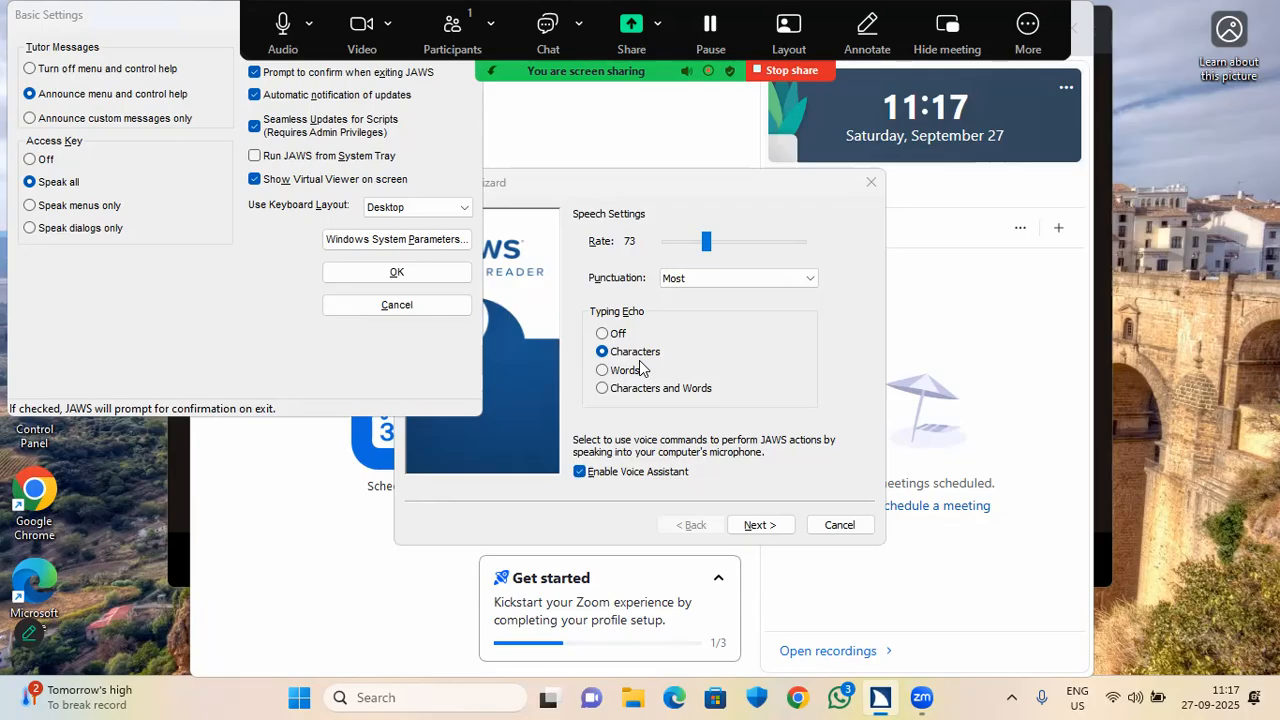
key(super+d)
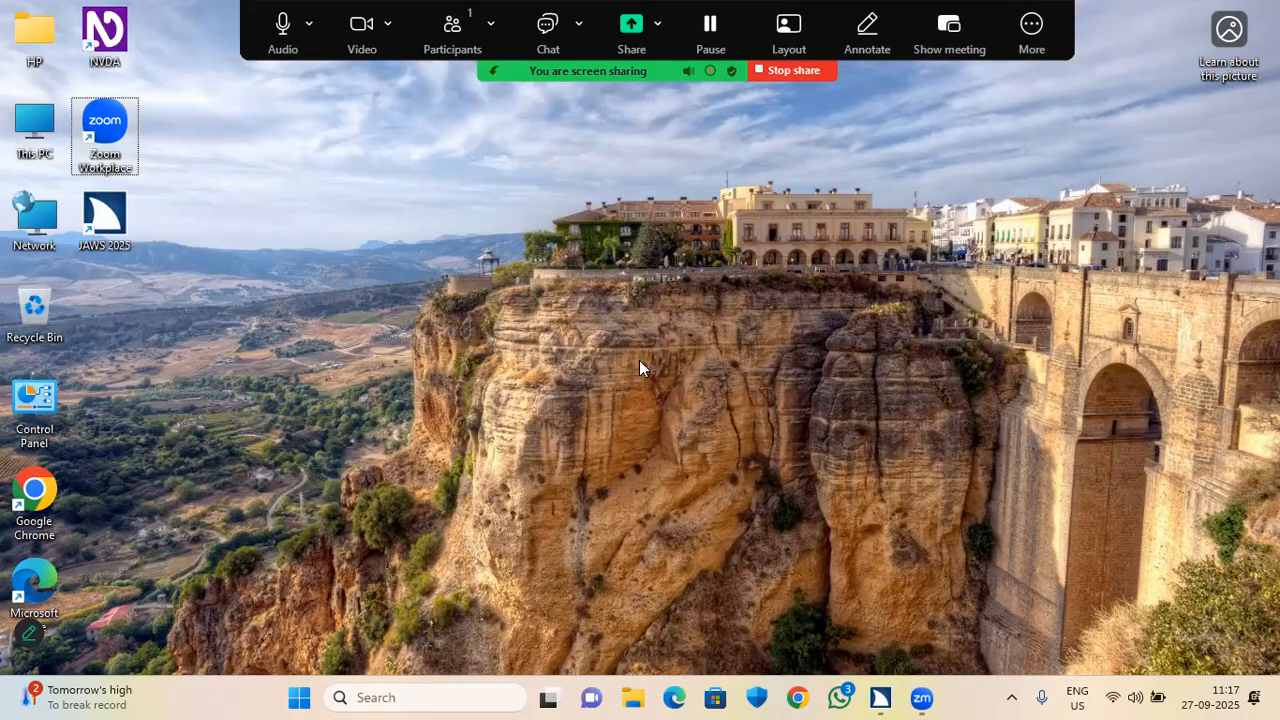
key(Down)
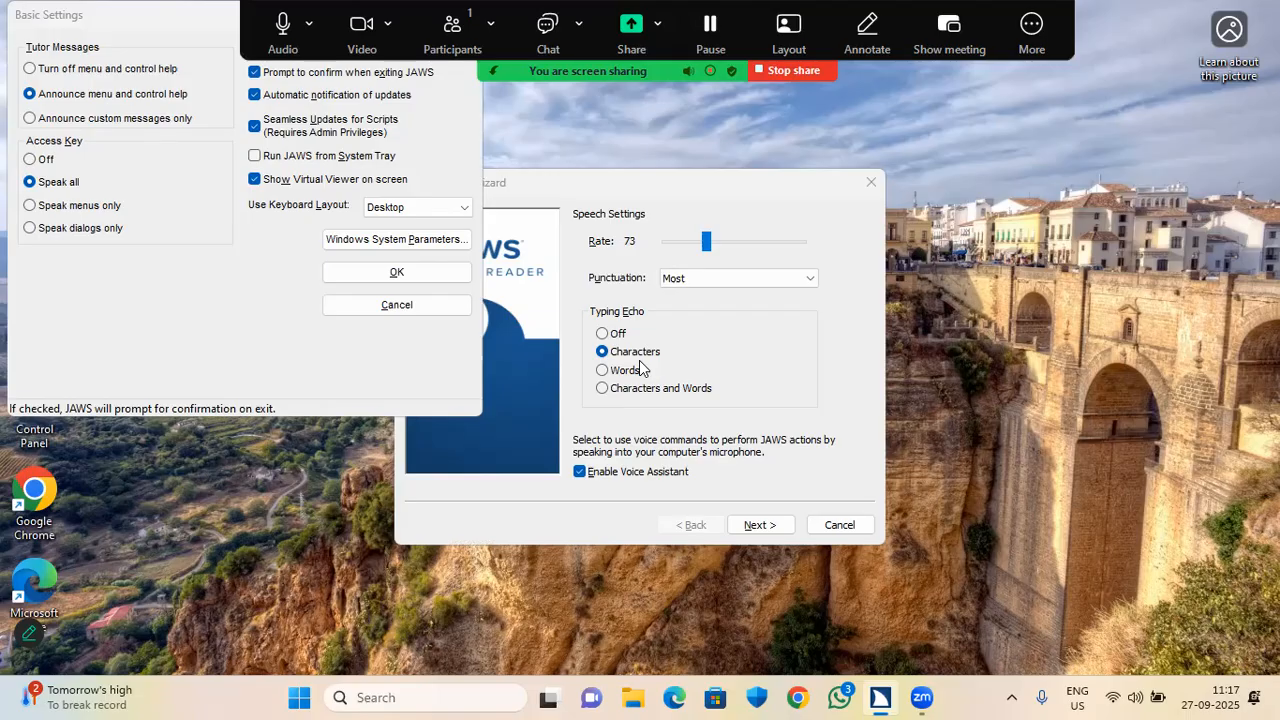
Quit JAWS with Insert+F4, then relaunch it from the JAWS 2025 desktop shortcut.
key(Insert+F4)
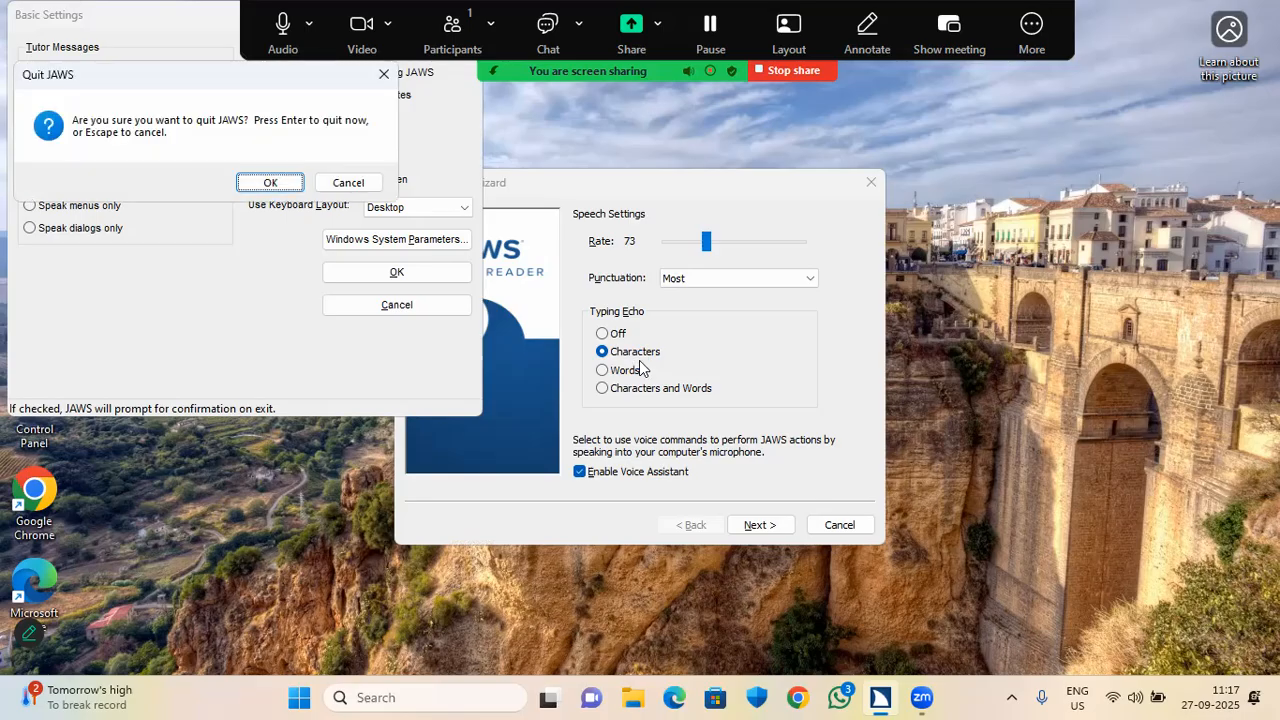
key(Return)
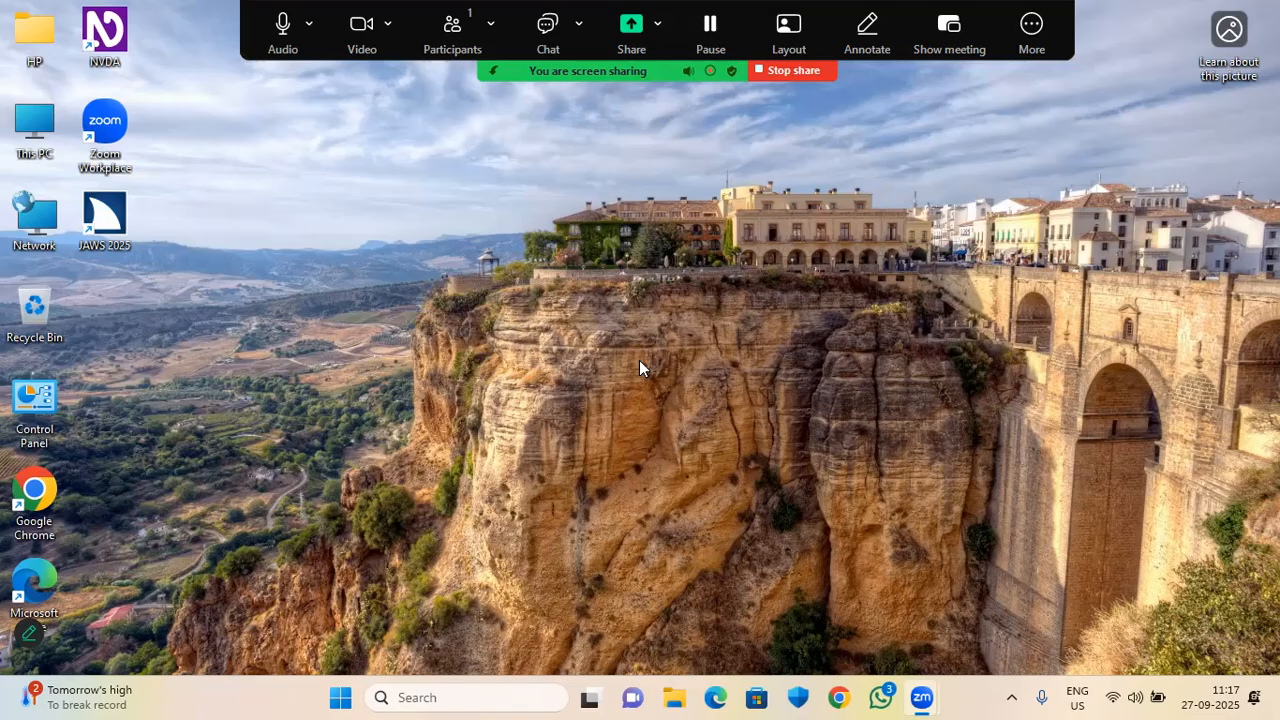
key(super+d)
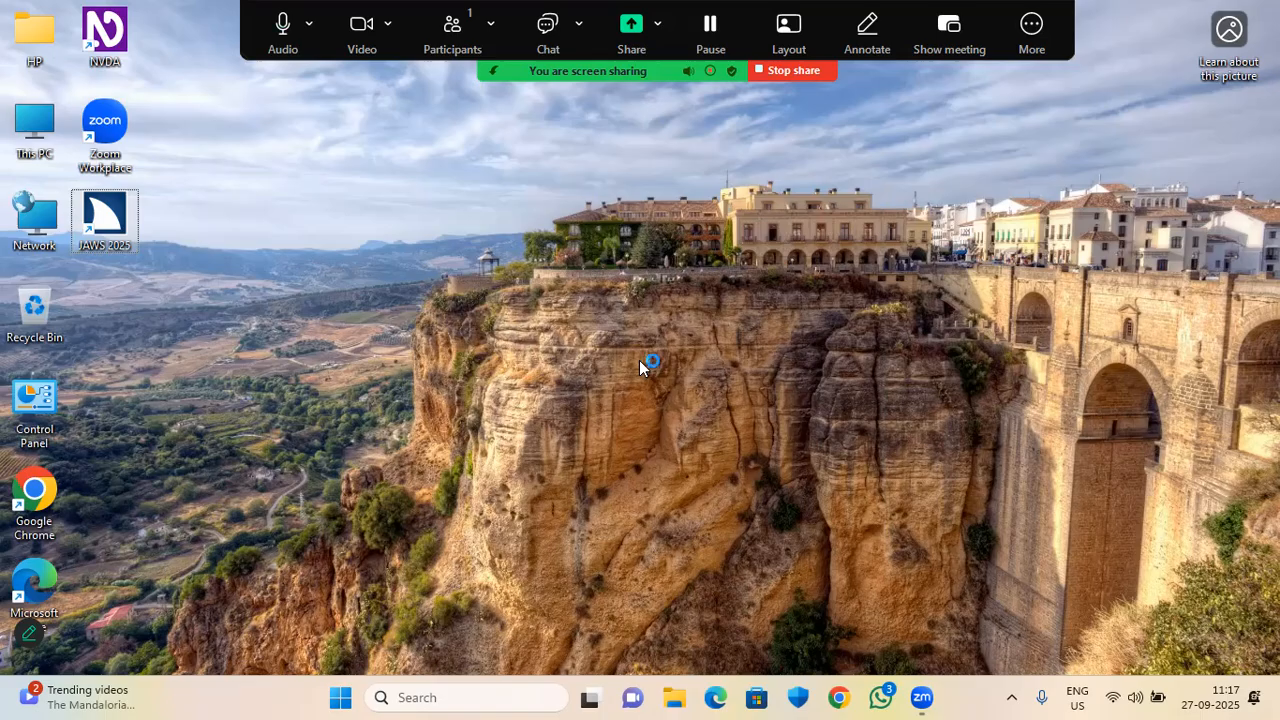
key(Return)
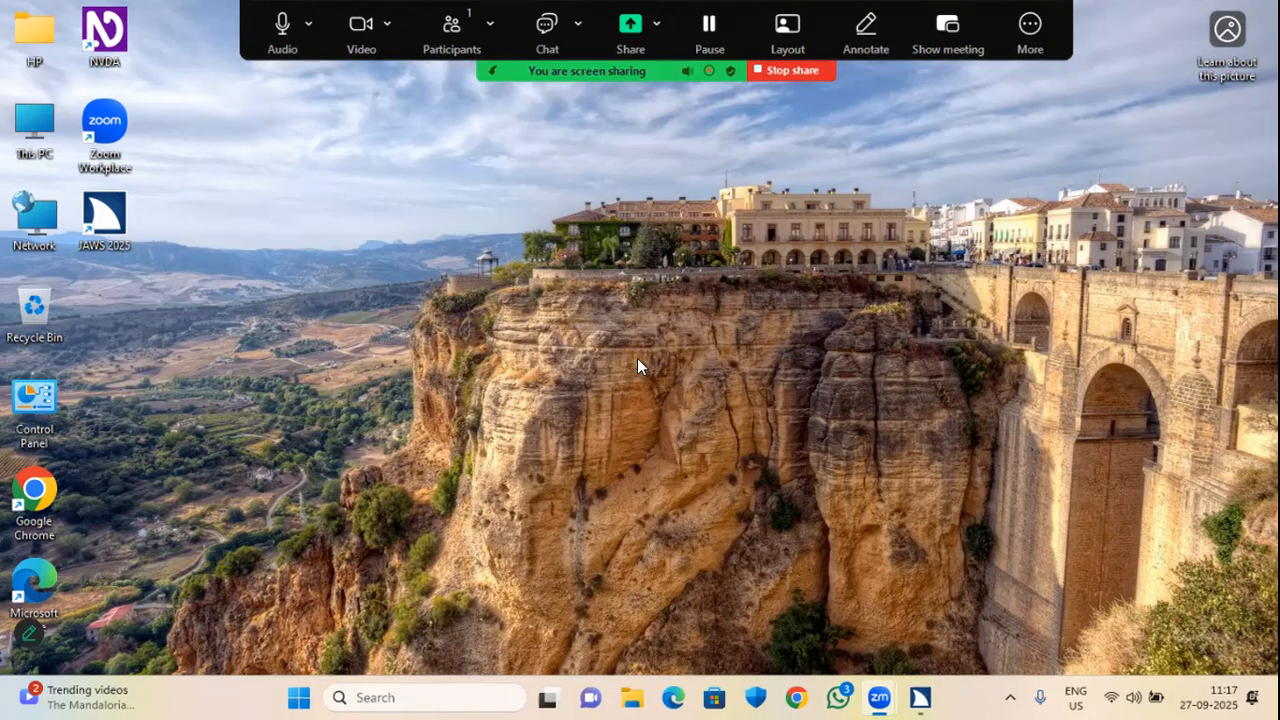
key(super+d)
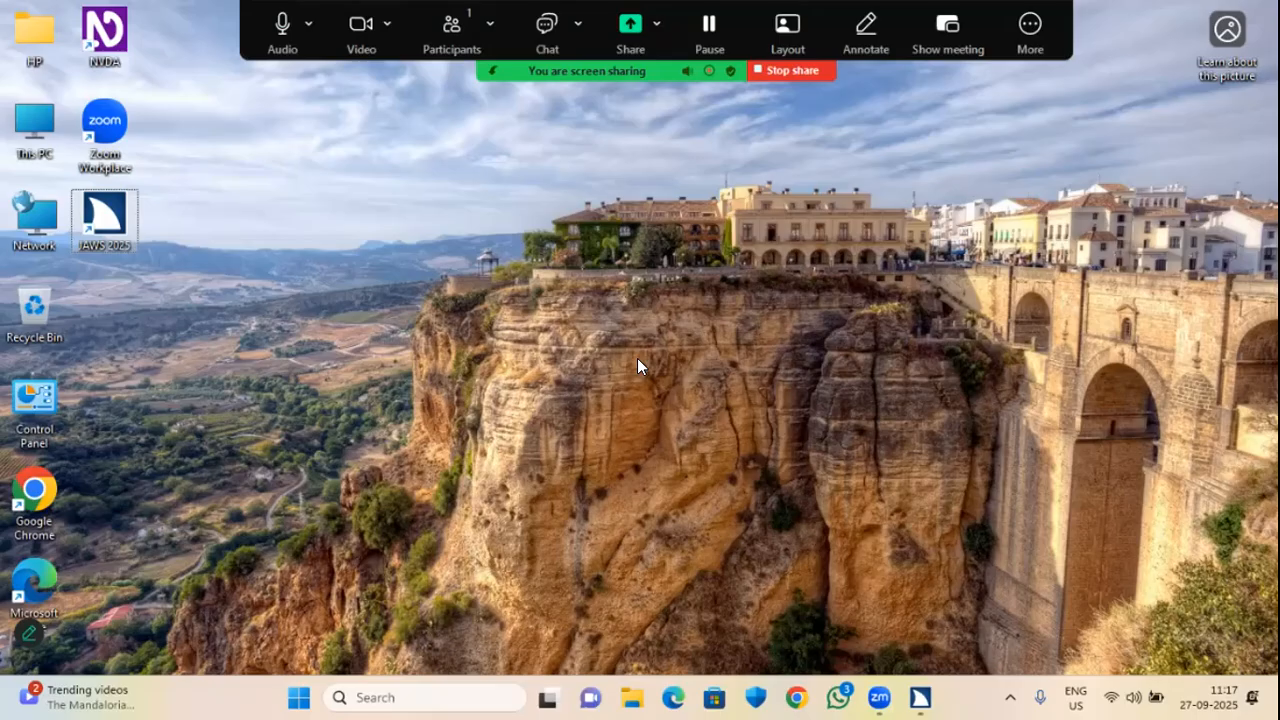
key(alt+Tab)
key(Tab)
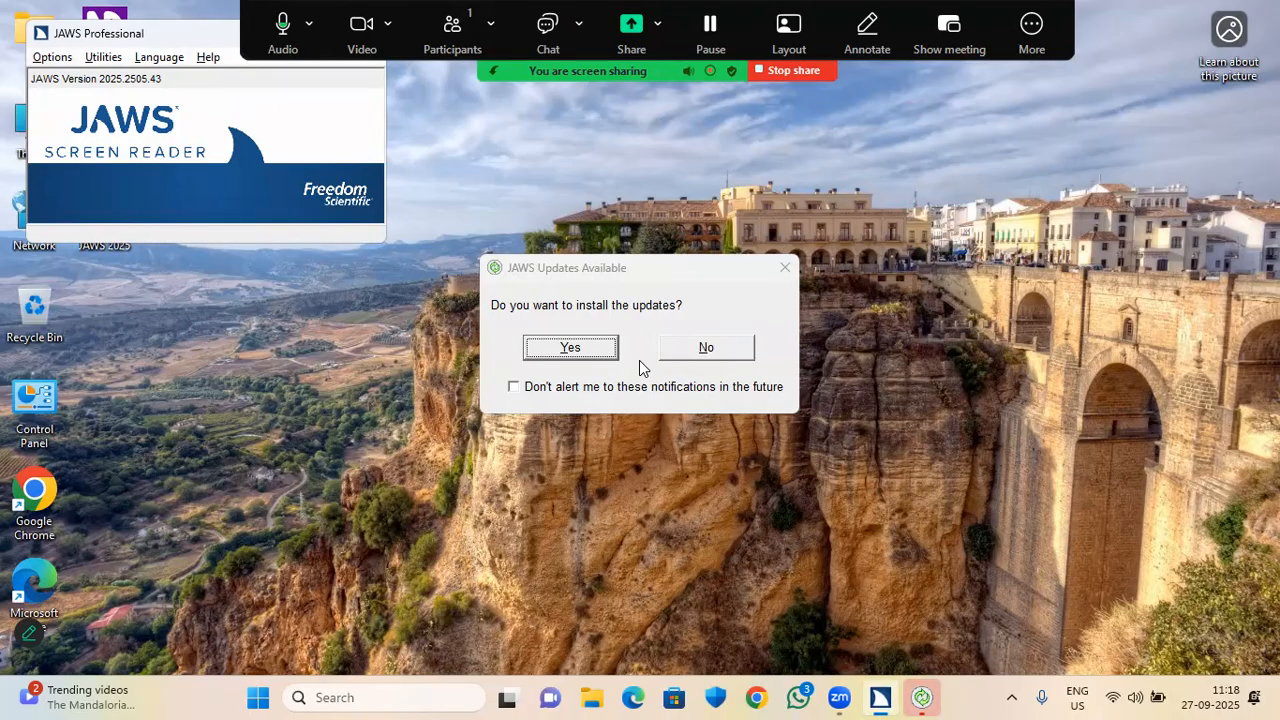
Open Options > Basics, leave Start JAWS Options unchanged, and uncheck the exit confirmation prompt.
key(alt+o)
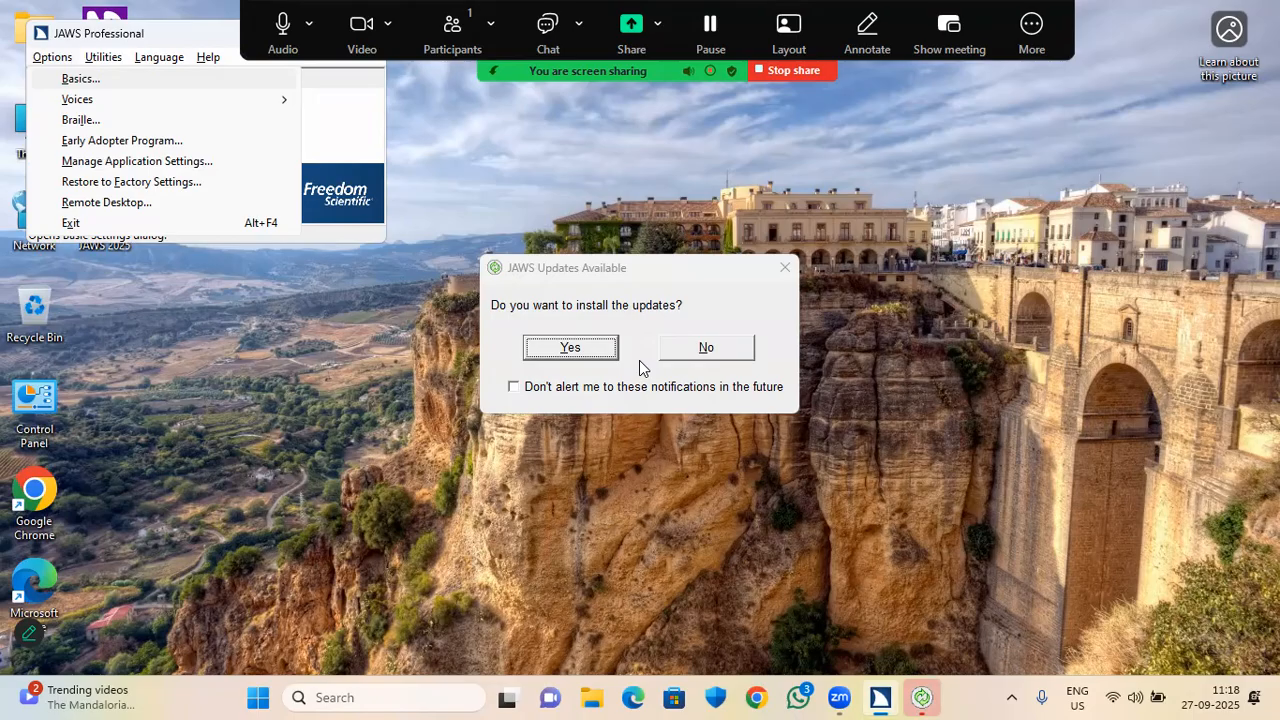
key(Return)
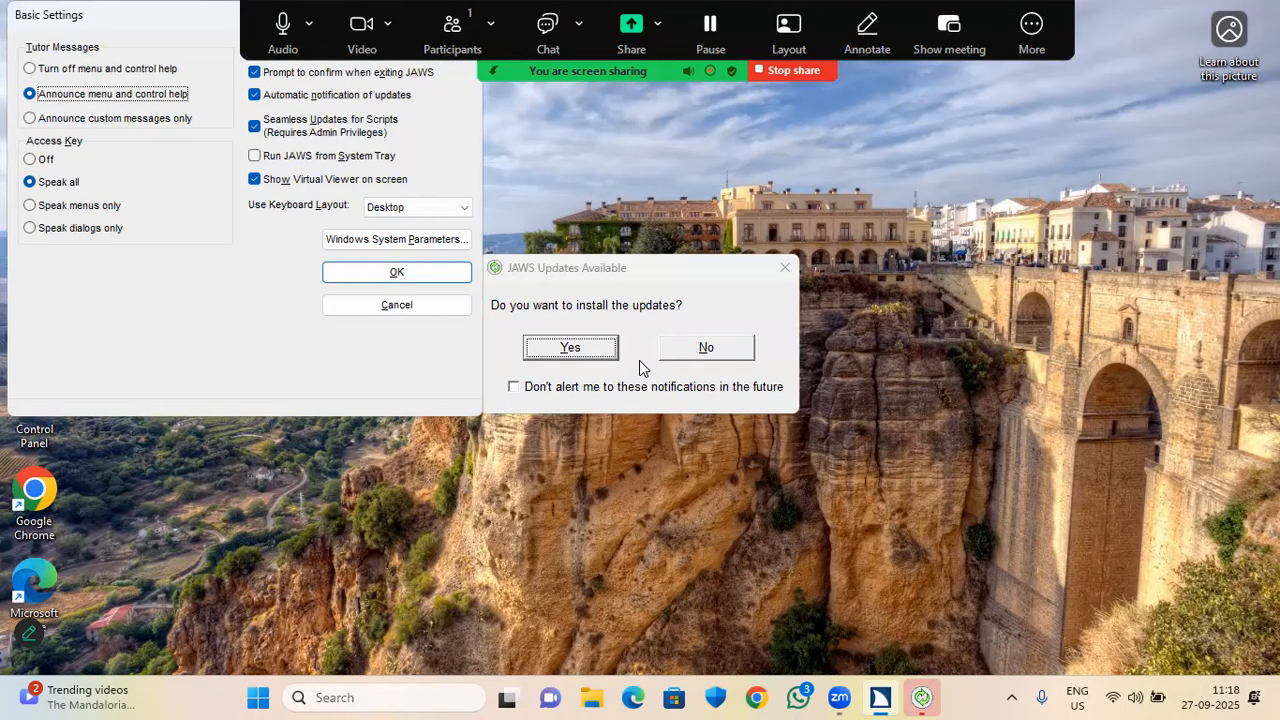
key(Tab)
key(Tab)
key(space)
key(Tab)
key(Tab)
key(Tab)
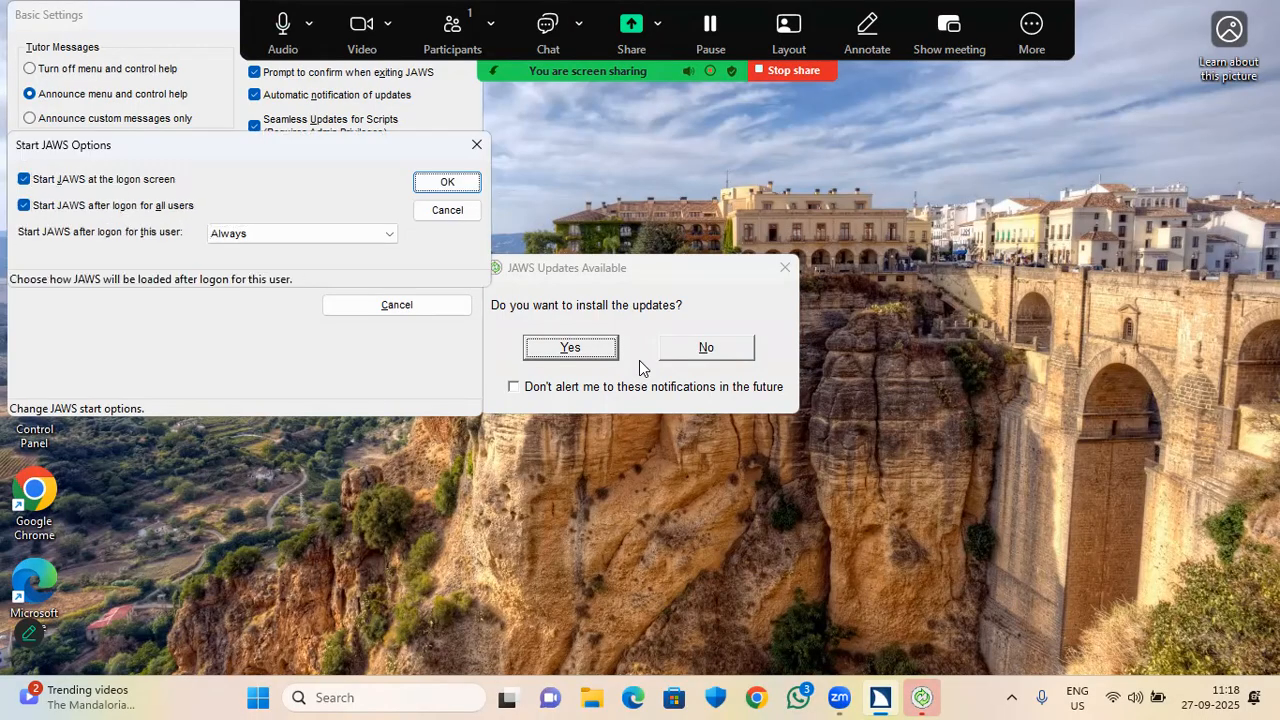
key(Tab)
key(Return)
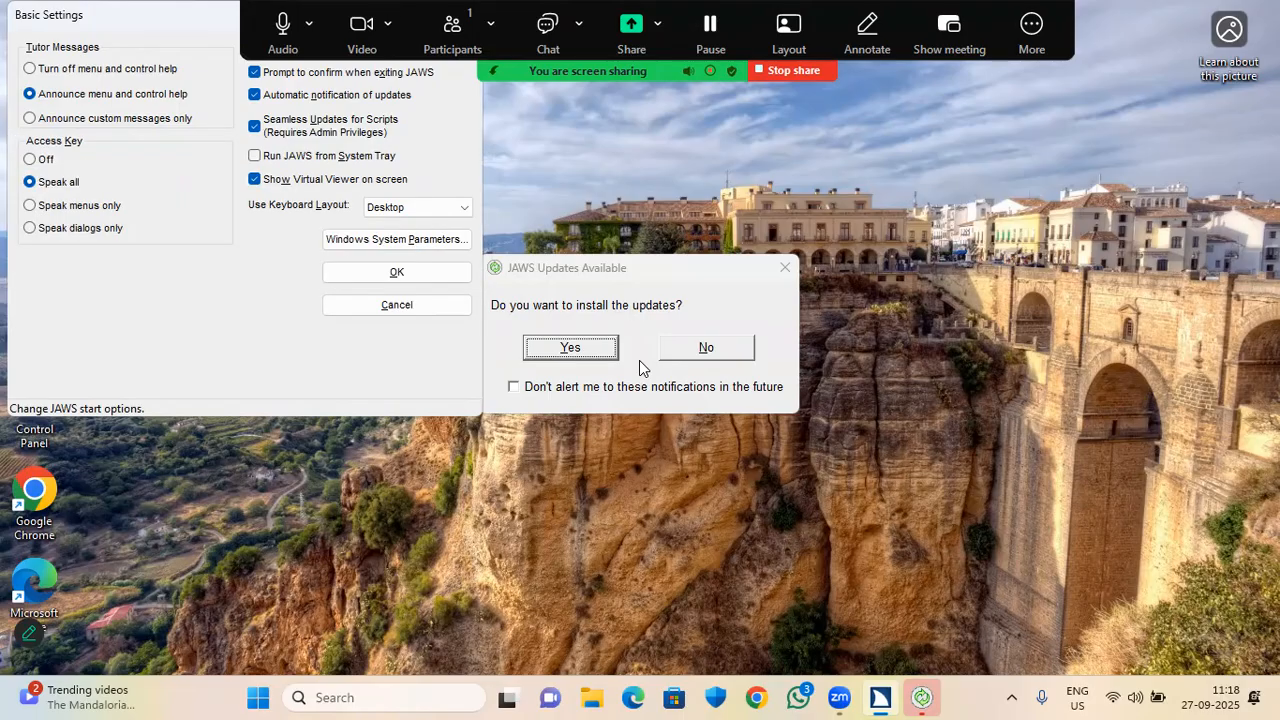
key(Tab)
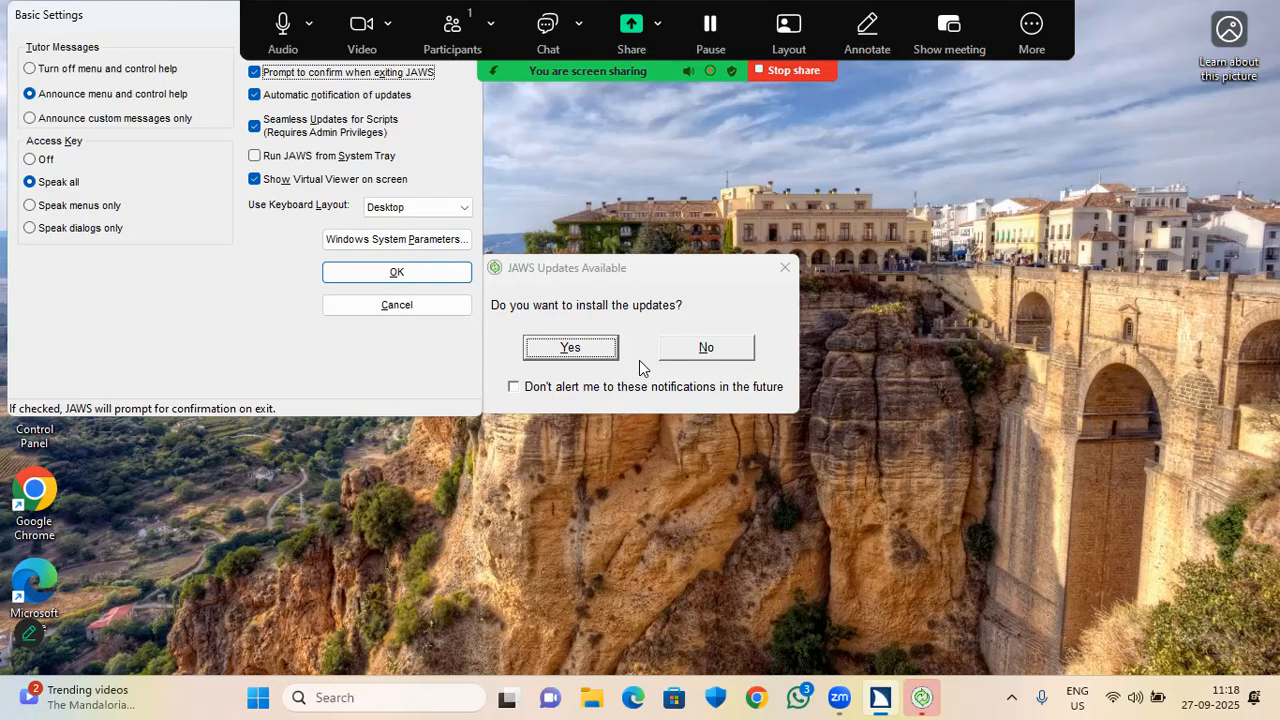
key(space)
Uncheck Automatic notification of updates and Seamless Updates for Scripts in Basic Settings.
key(Tab)
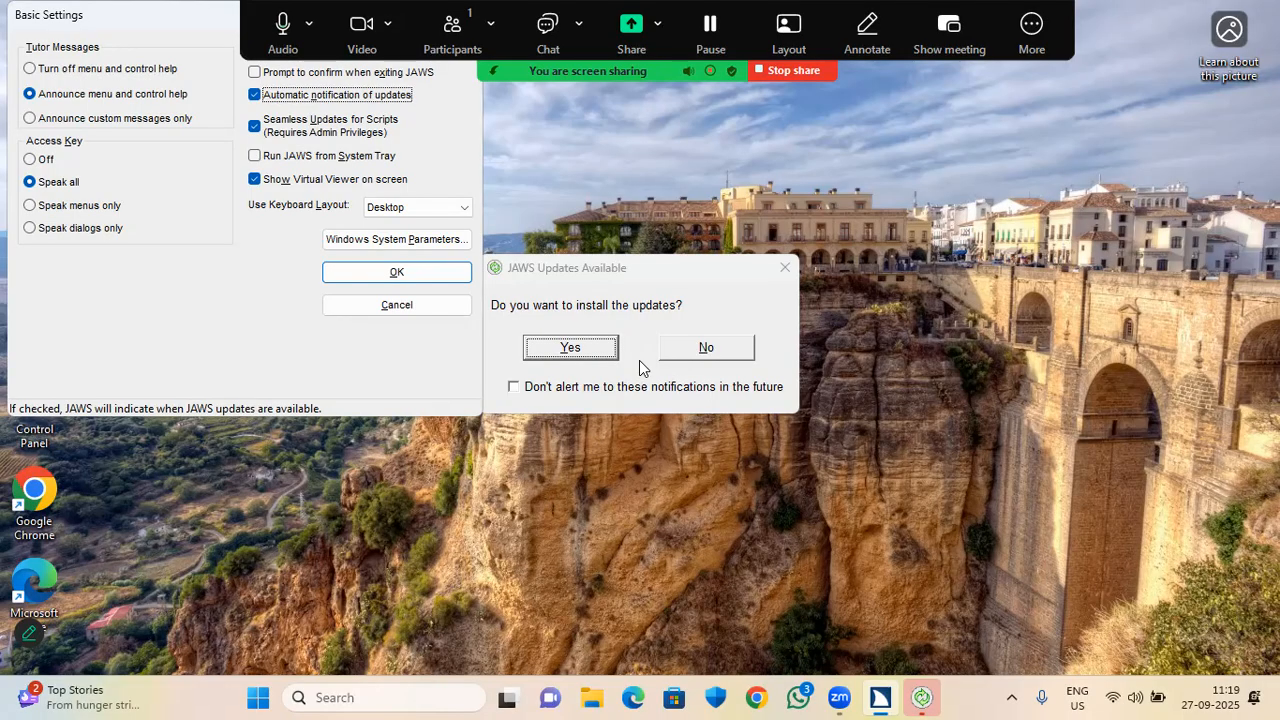
key(space)
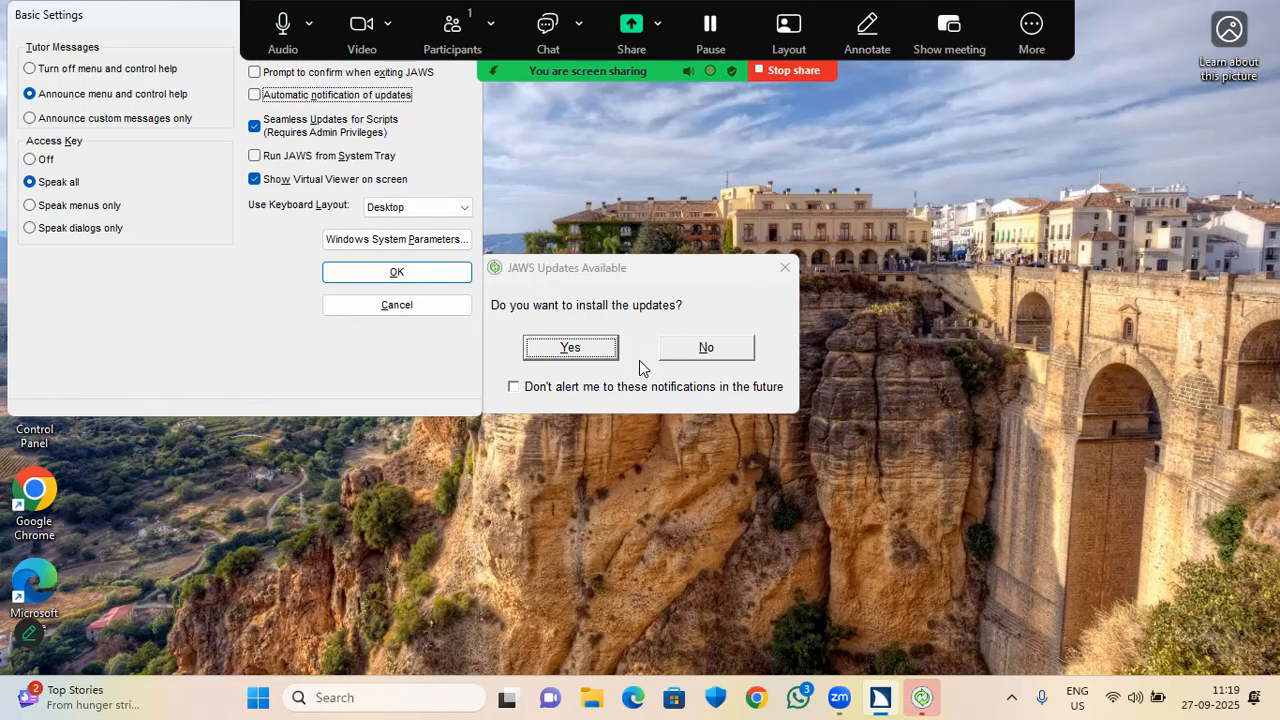
key(Tab)
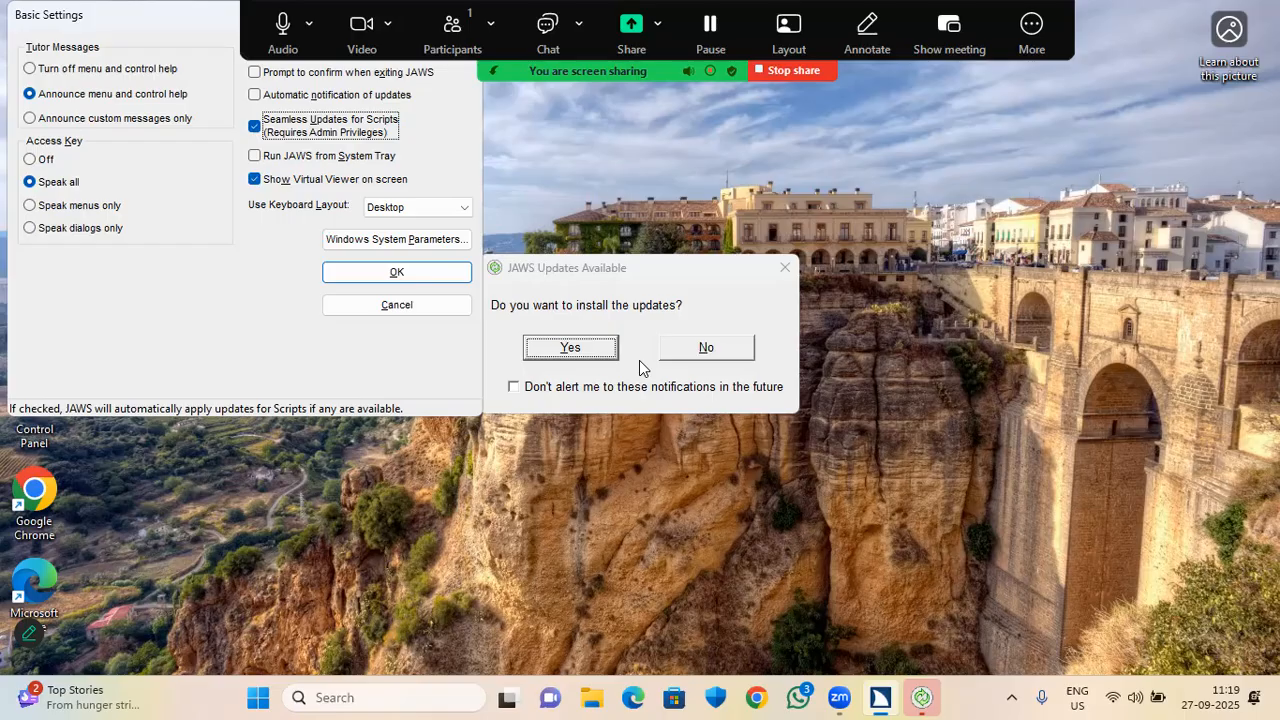
key(space)
key(Tab)
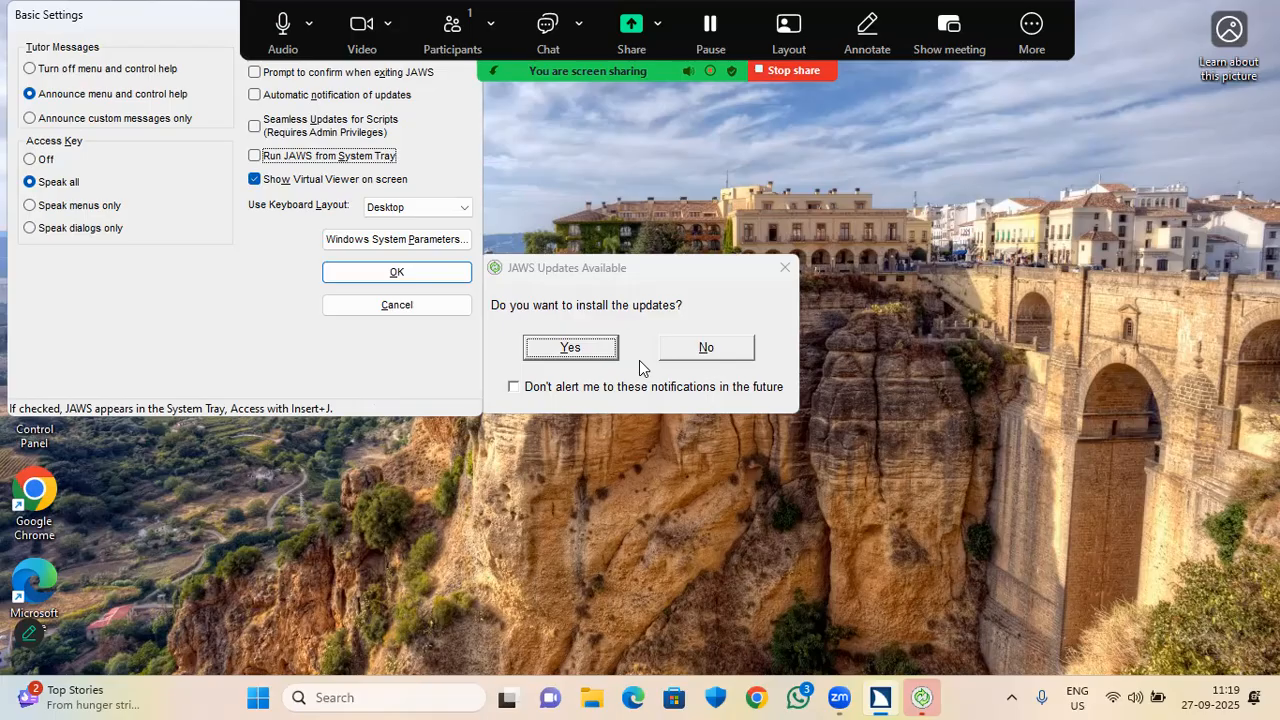
Enable Run JAWS from System Tray, keep the Desktop keyboard layout, and apply Basic Settings.
key(space)
key(Tab)
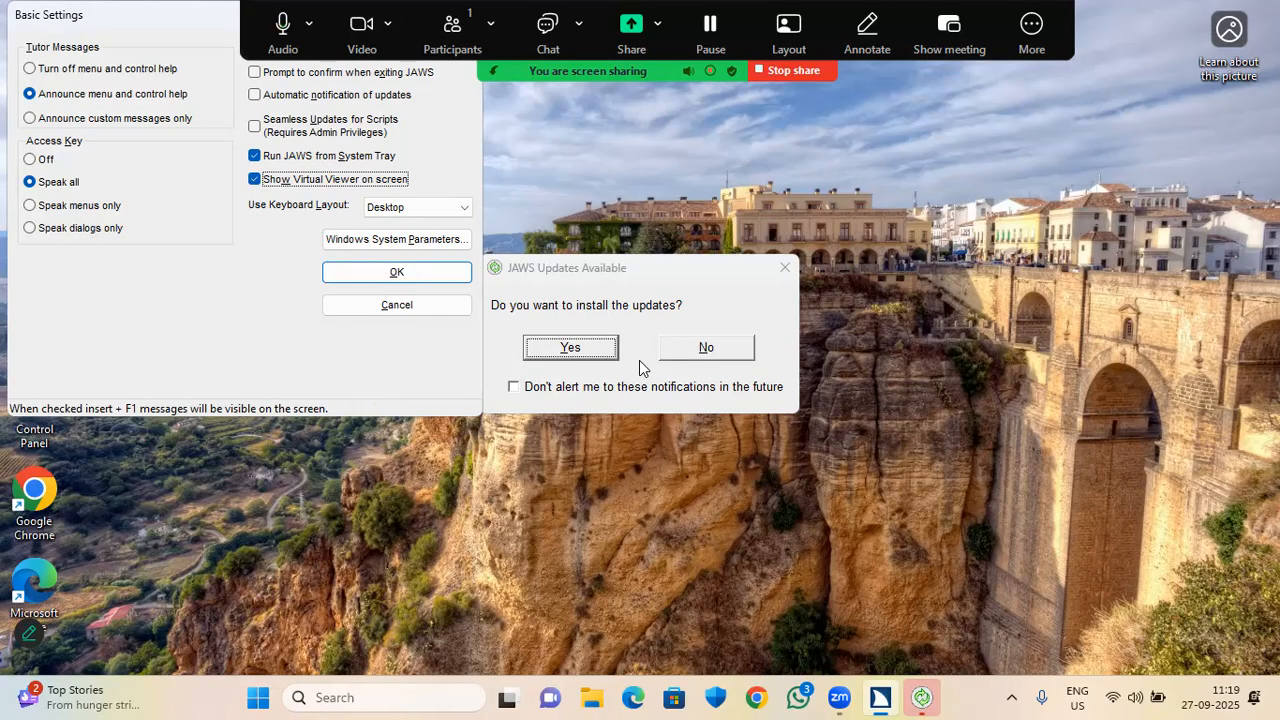
key(Tab)
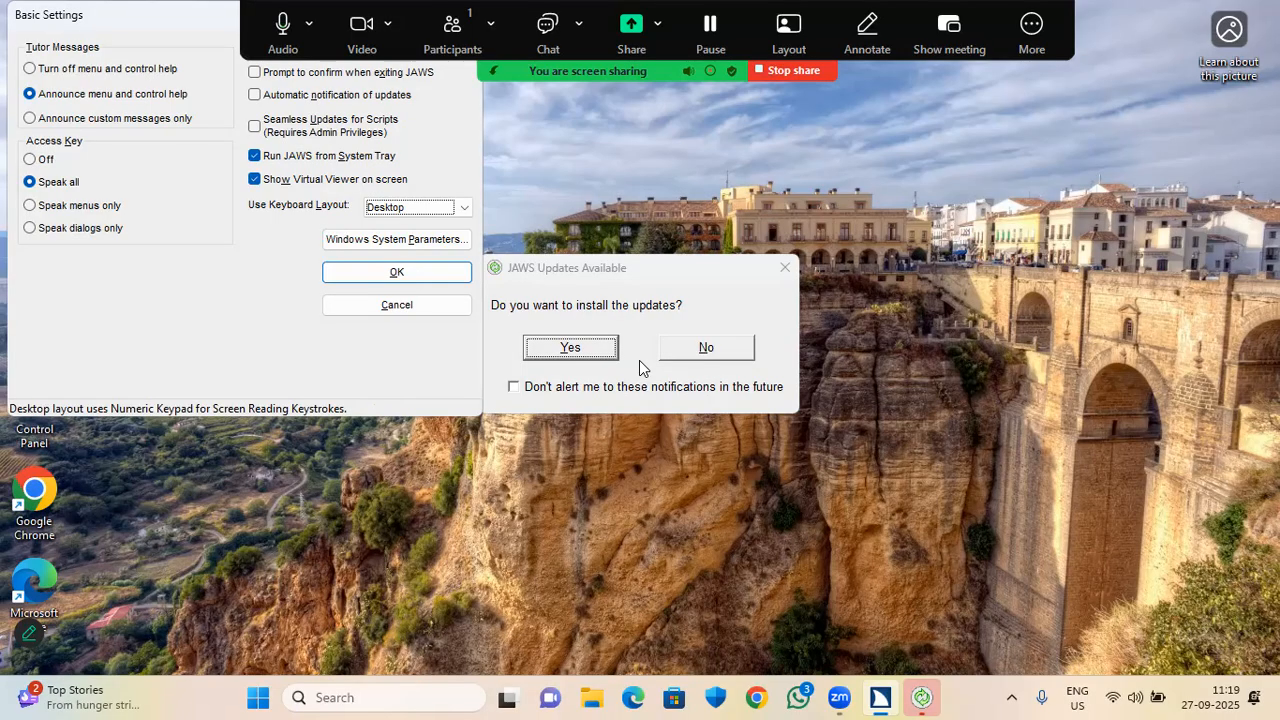
key(Down)
key(Down)
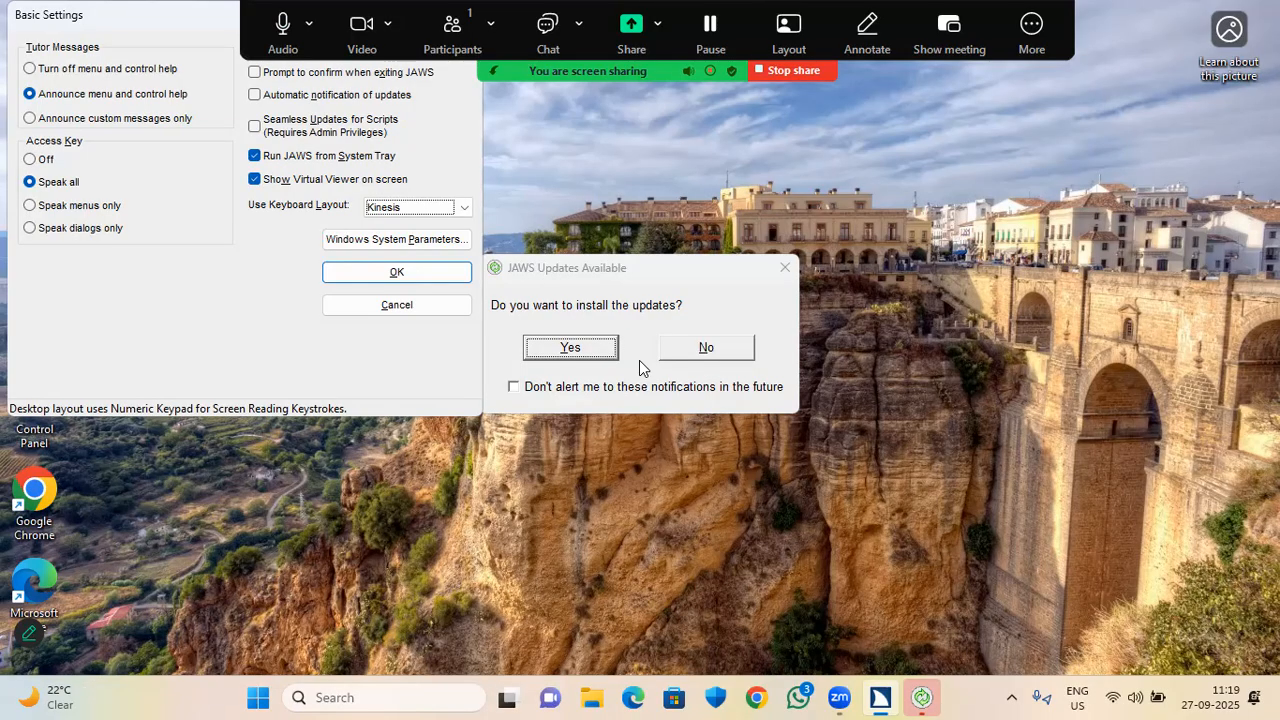
key(Up)
key(Up)
key(Tab)
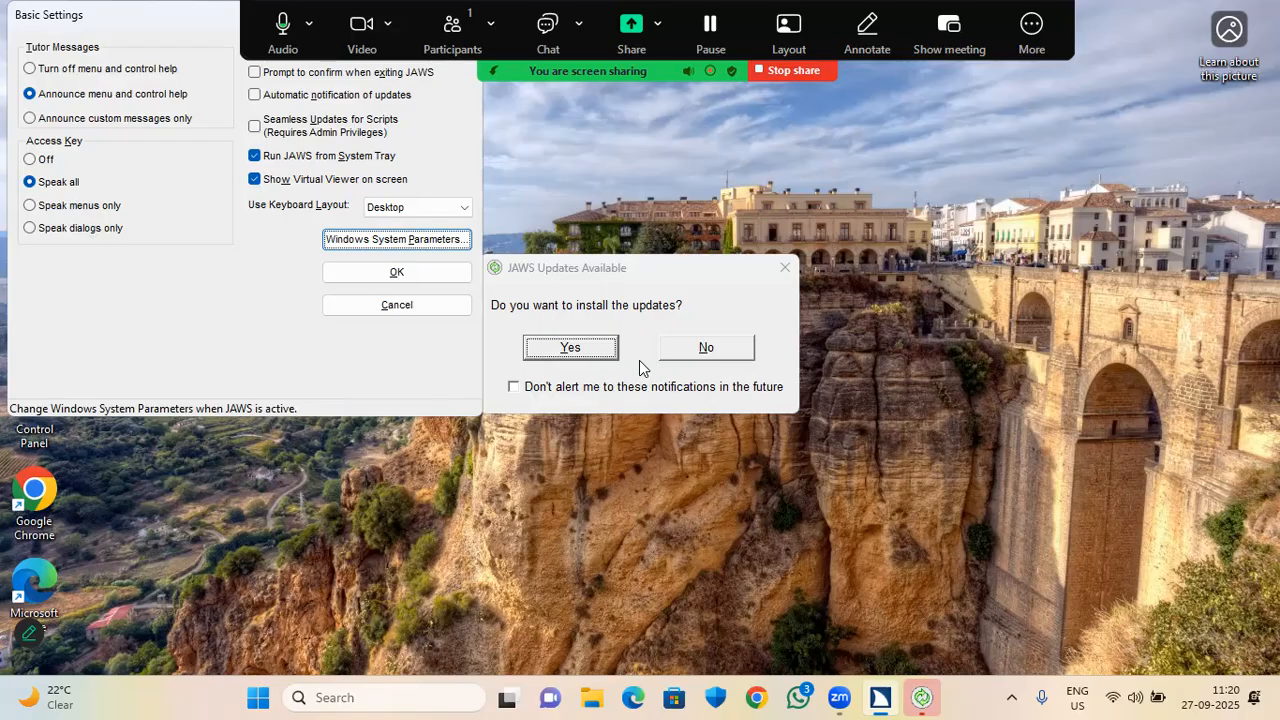
key(Tab)
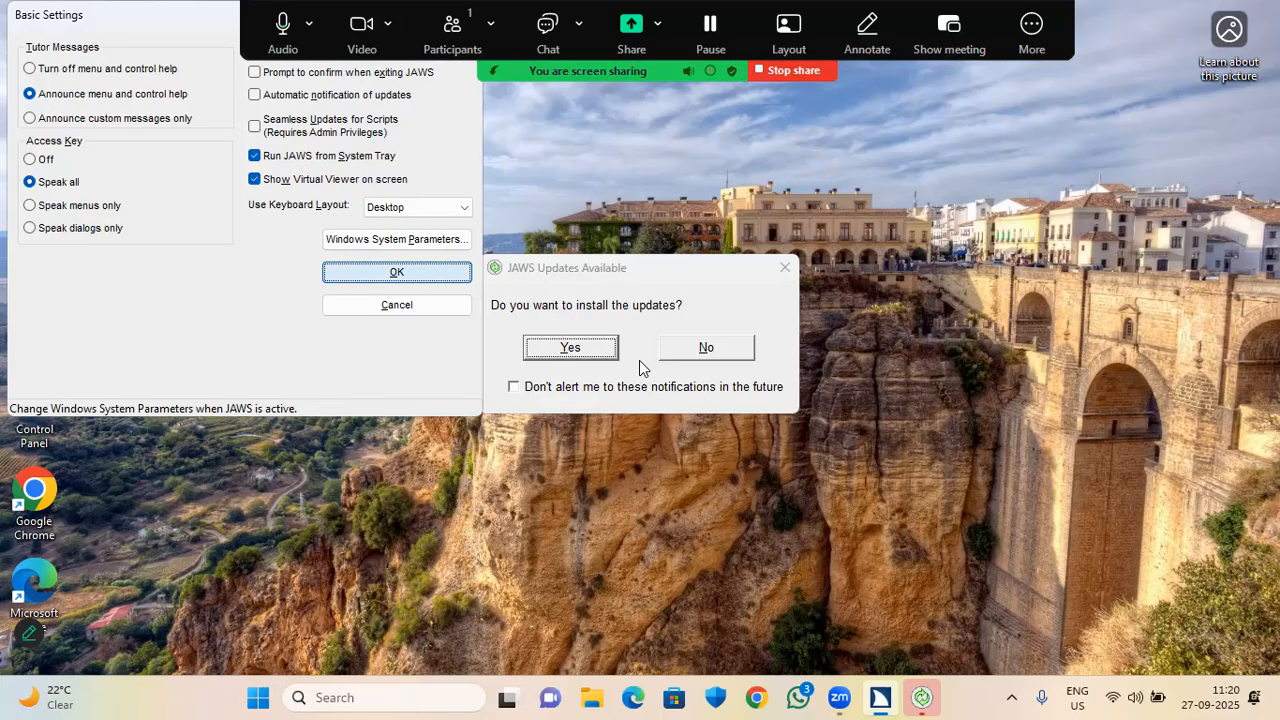
key(Return)
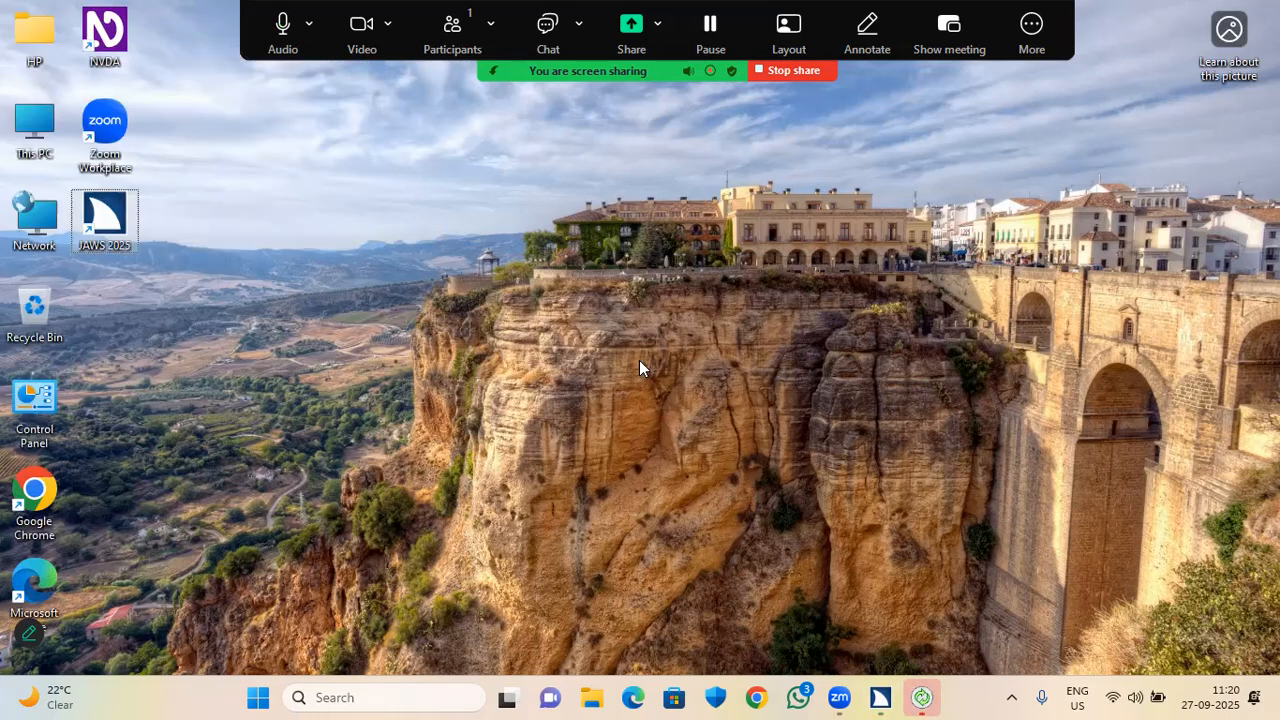
Launch Microsoft Word by running winword from the Windows Run dialog.
key(super+r)
key(Down)
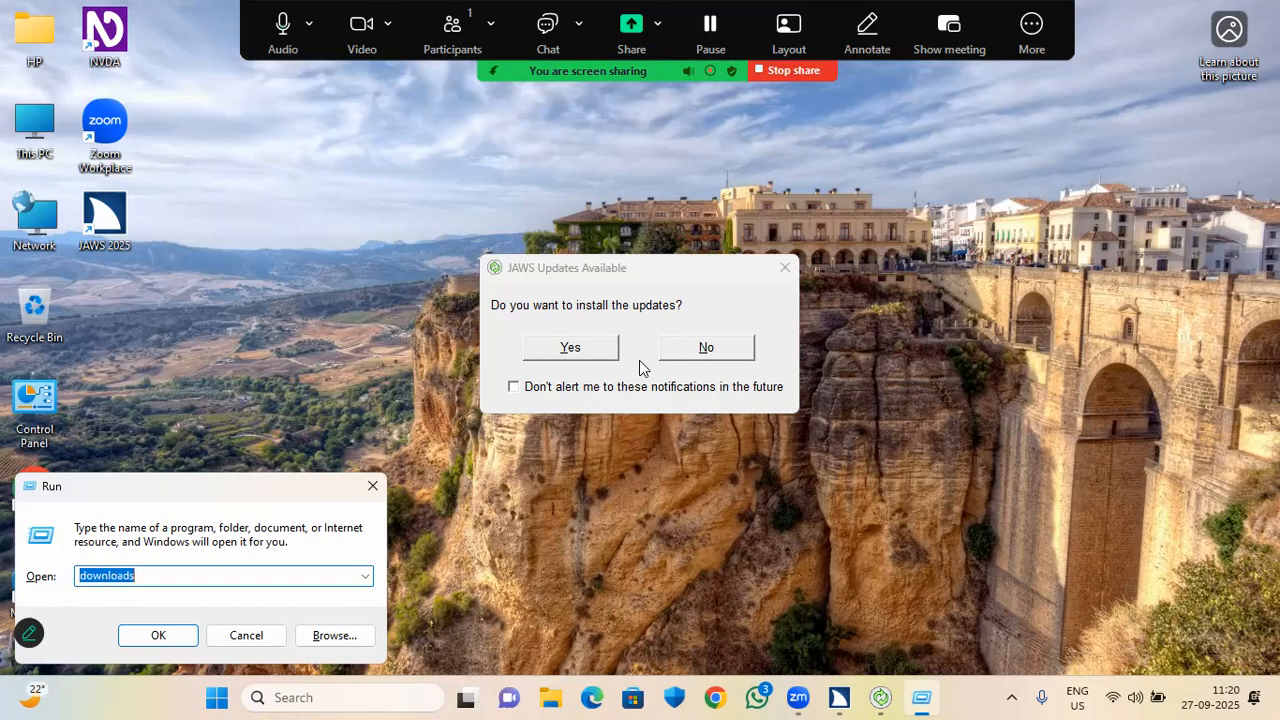
text(winword)
key(Return)
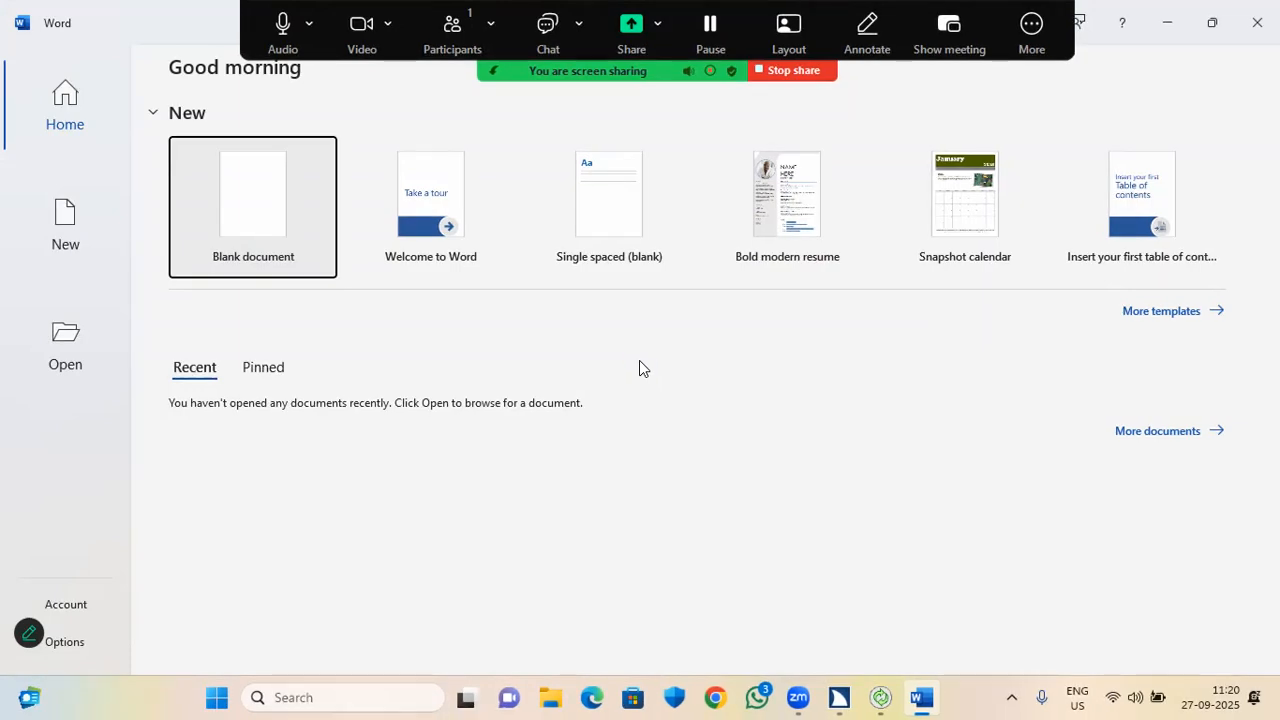
Create a blank document, accept the default theme, and start typing the self-introduction.
key(Return)
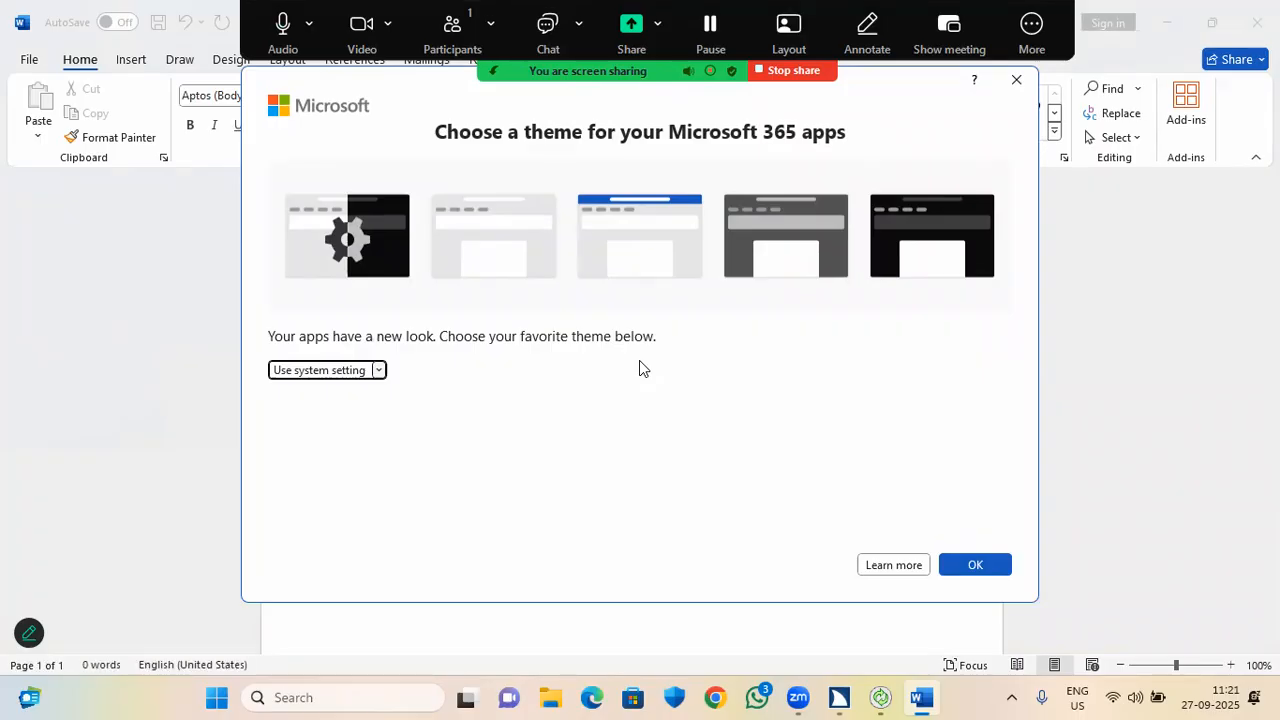
key(Tab)
key(Tab)
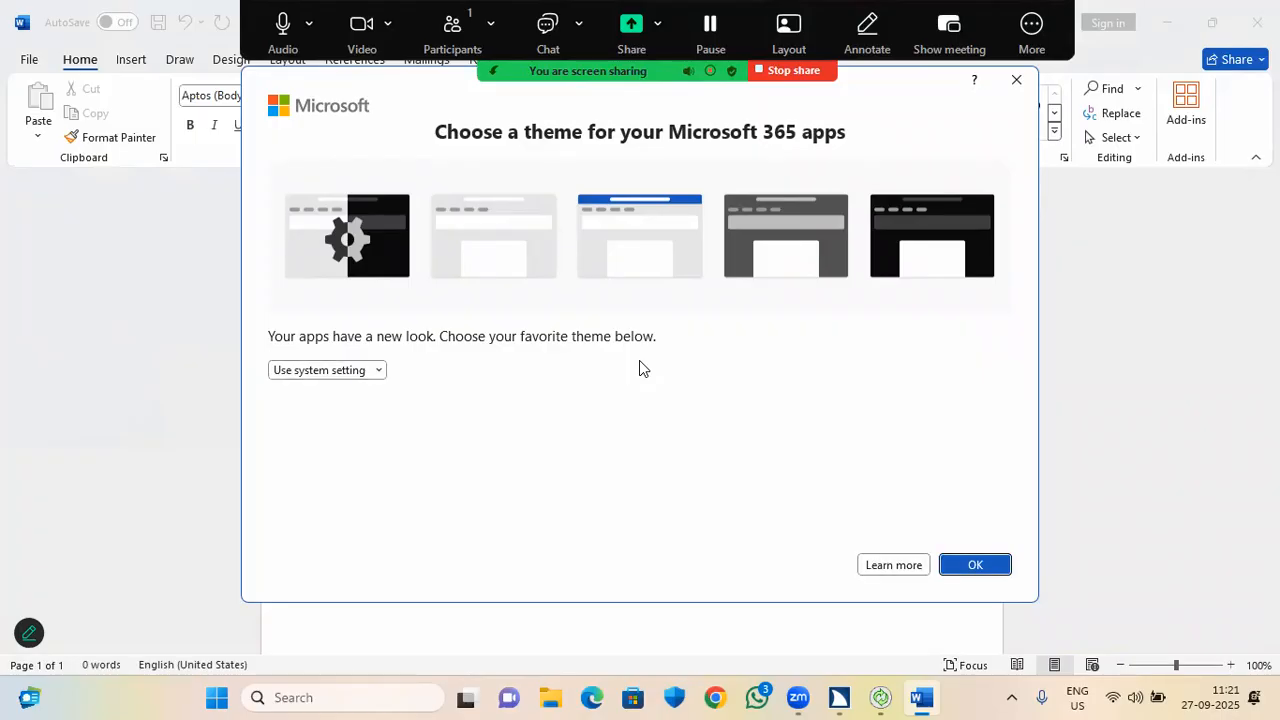
key(Return)
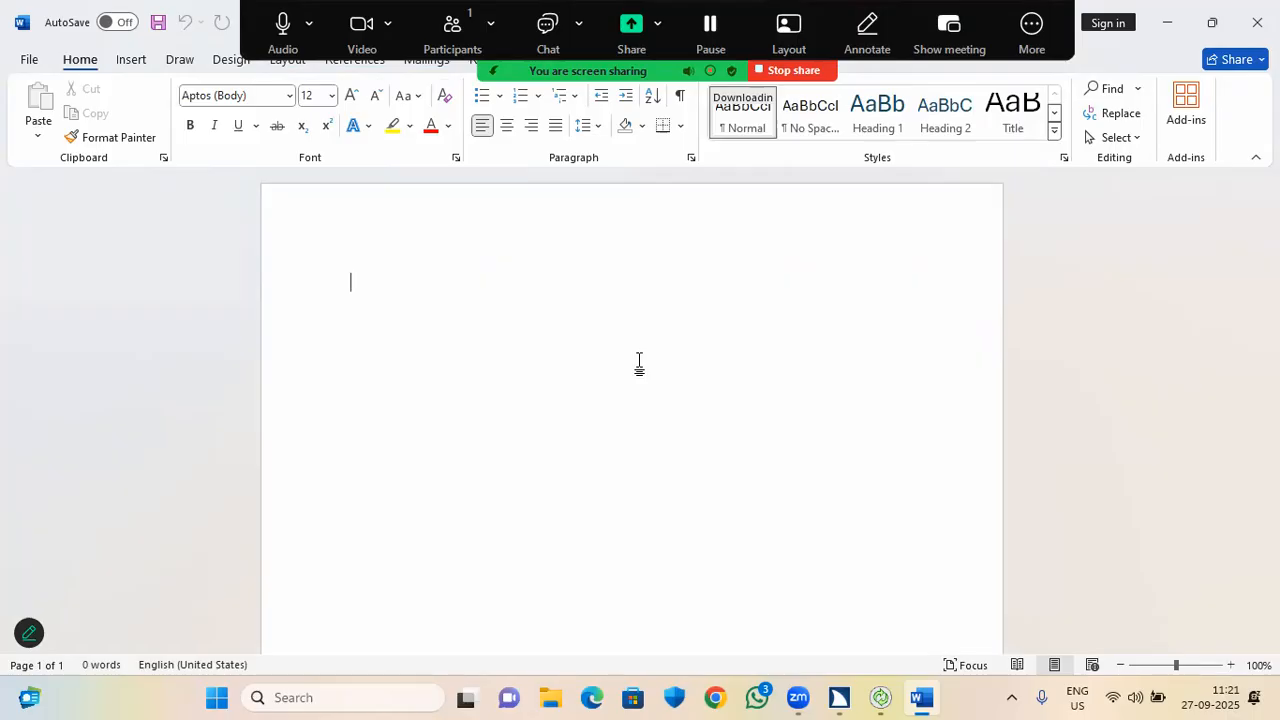
text(Hi)
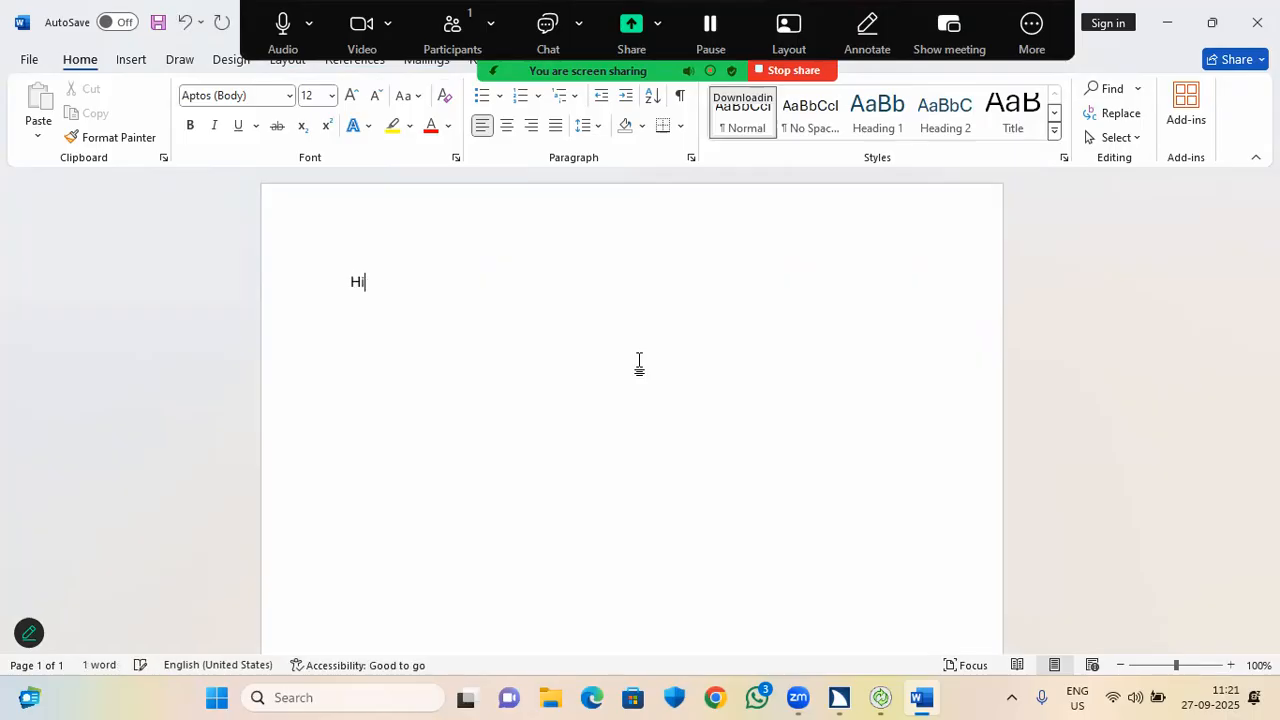
text( I)
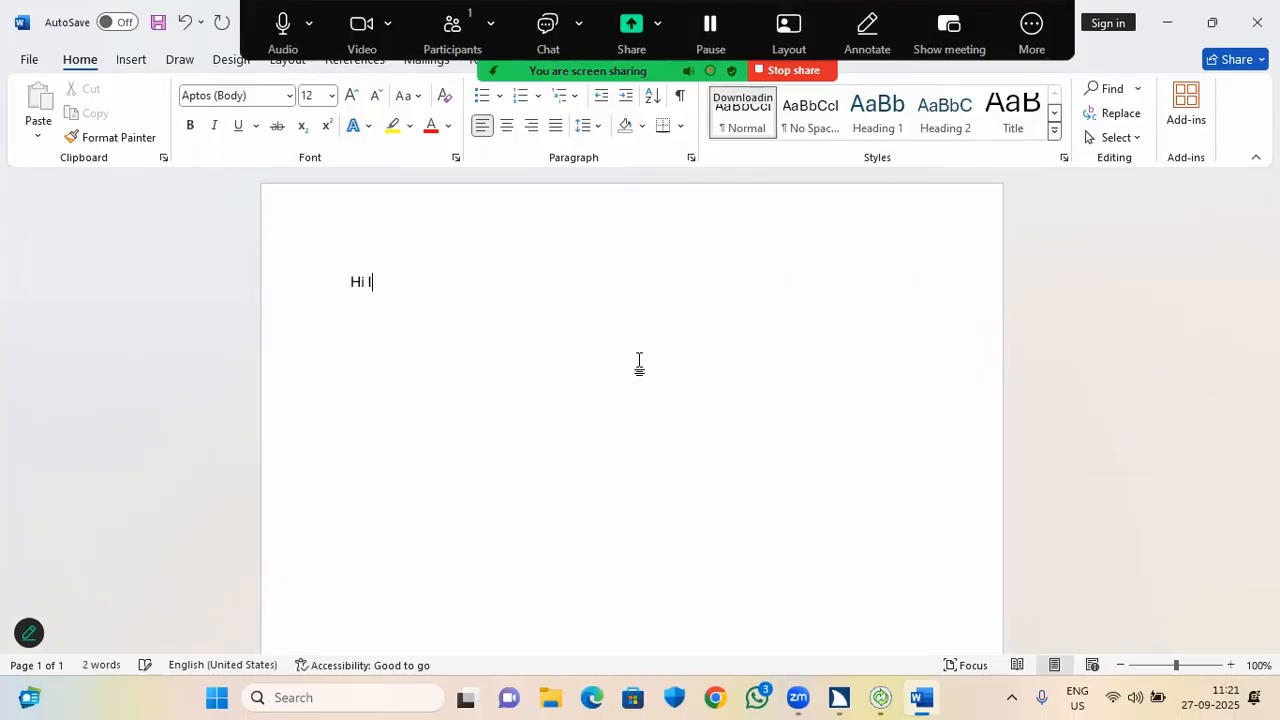
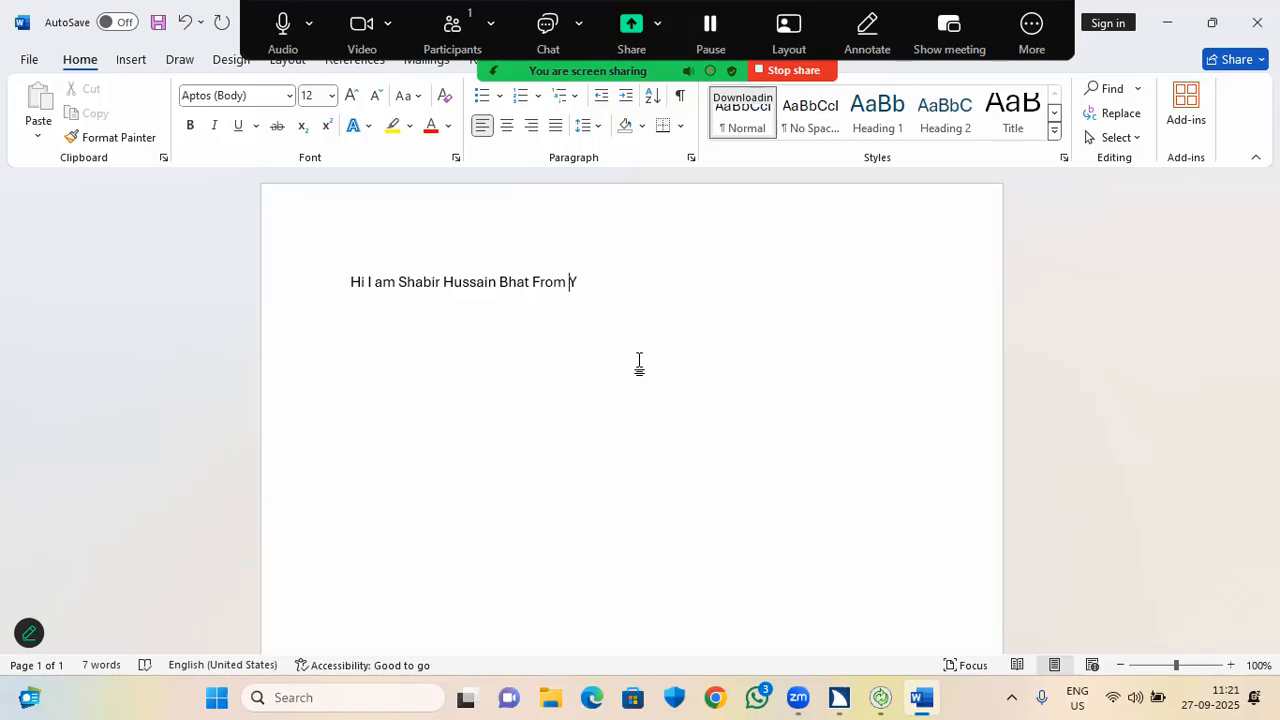
text(akhman)
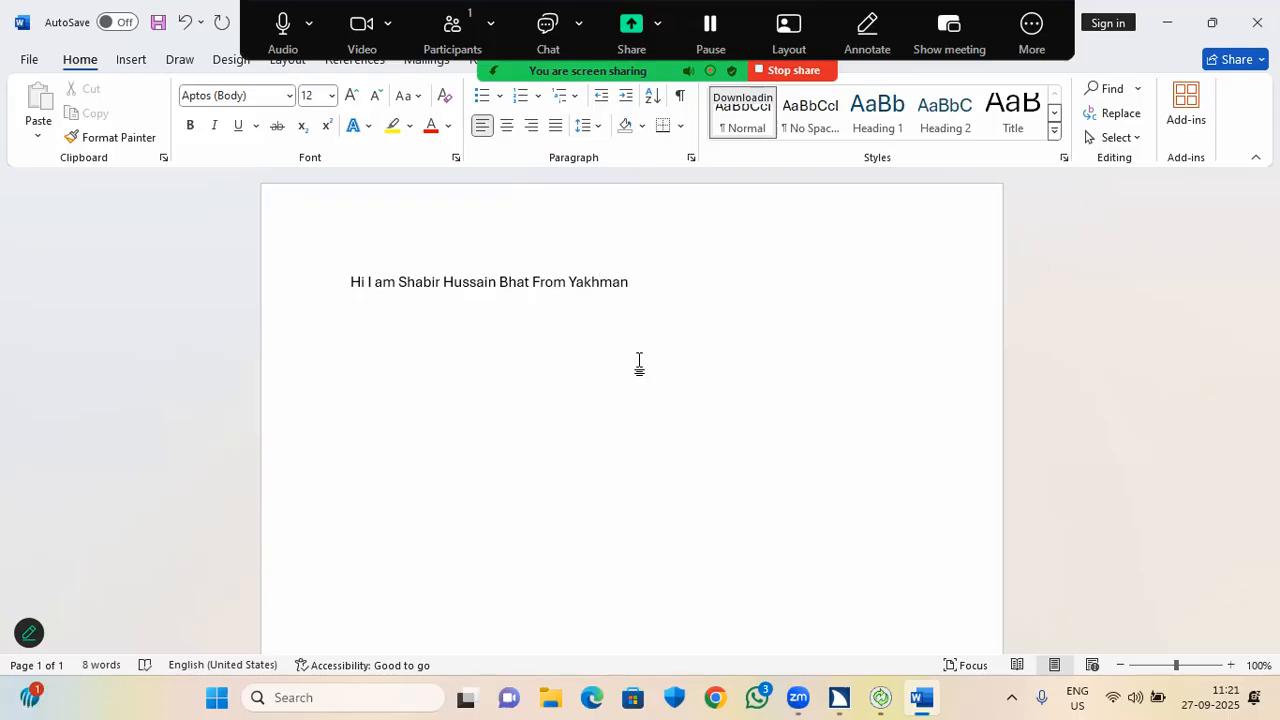
text(Pora Pattan )
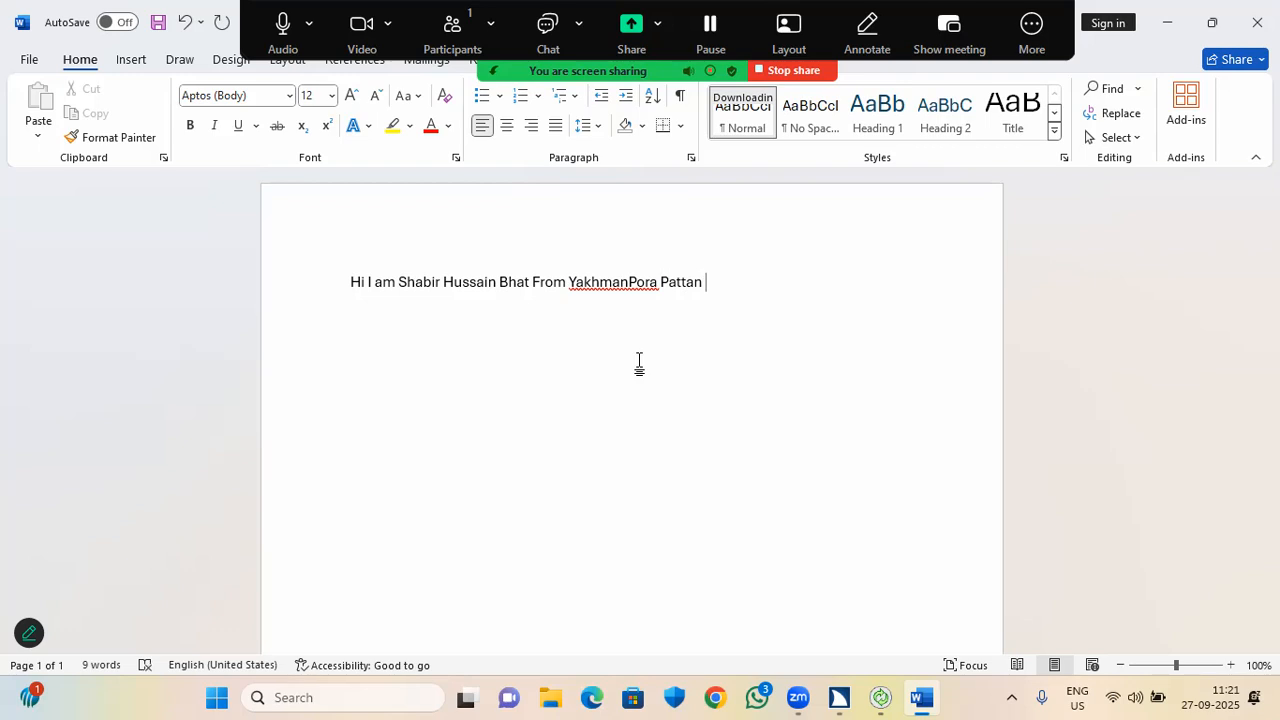
text(D)
Finish the introduction sentence with the writer's district and home region.
text(i)
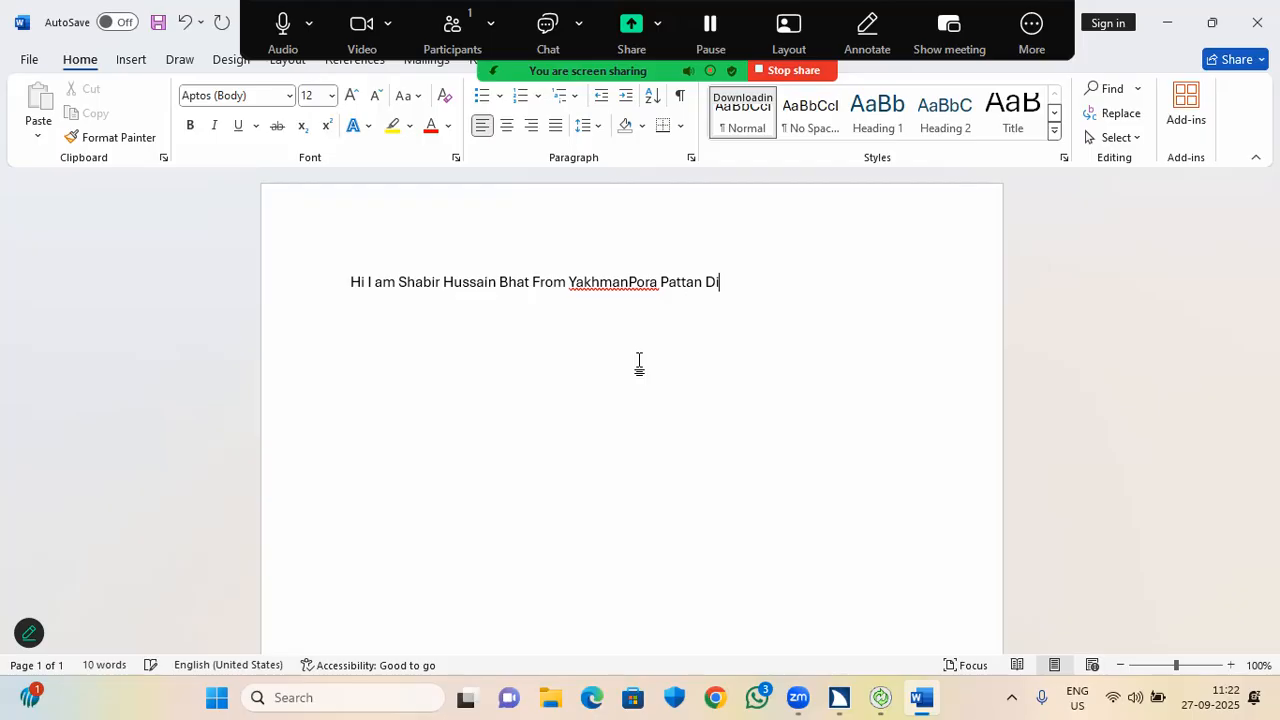
text(strict Baramulla )
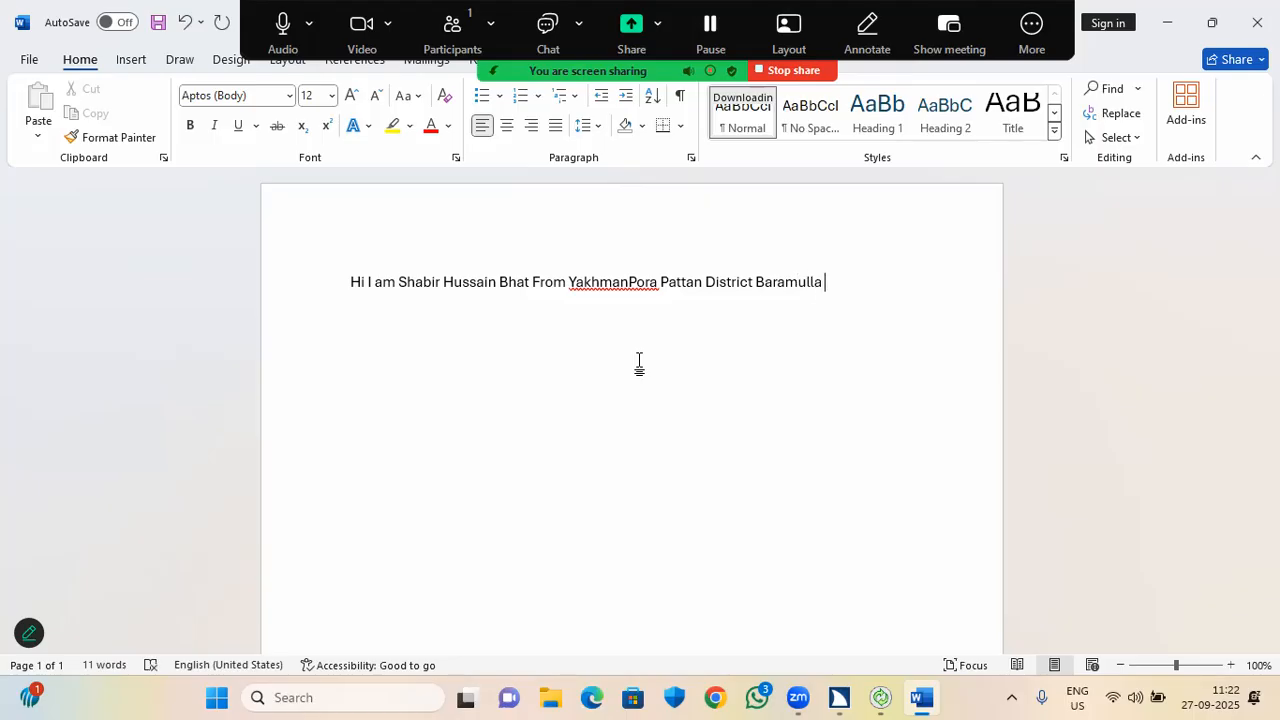
text(Jammu Ka)
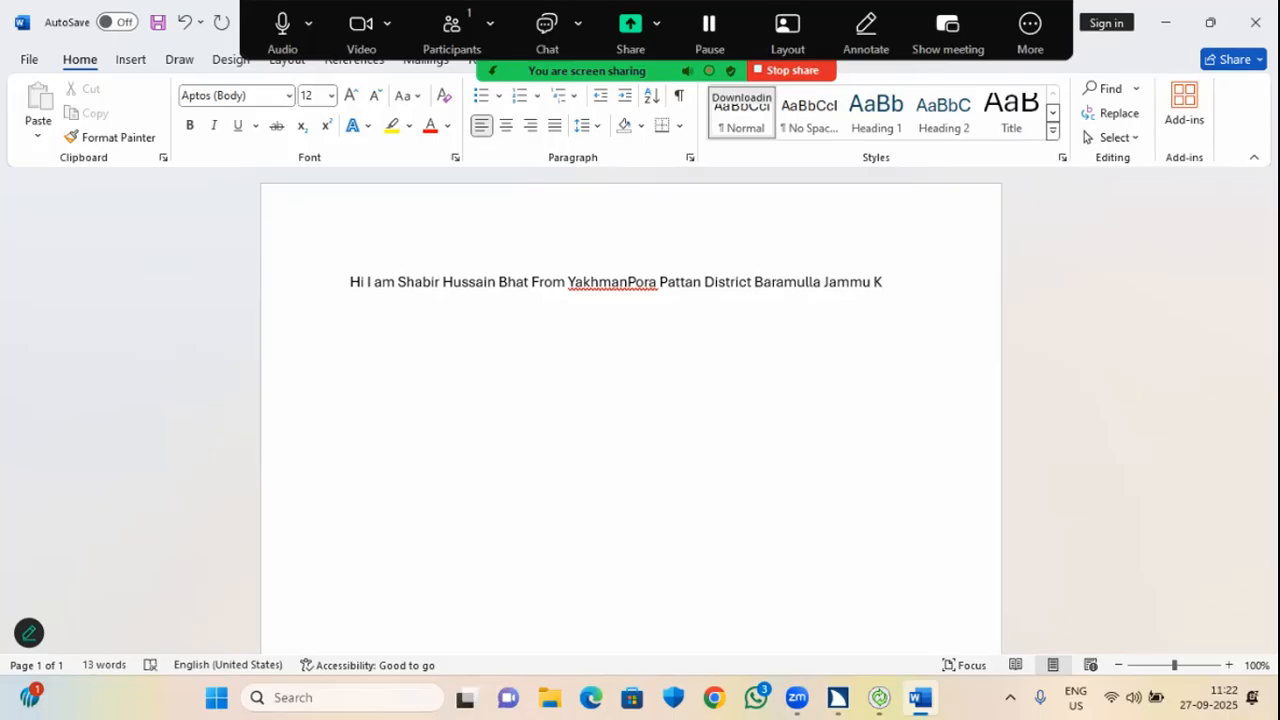
text(shmir)
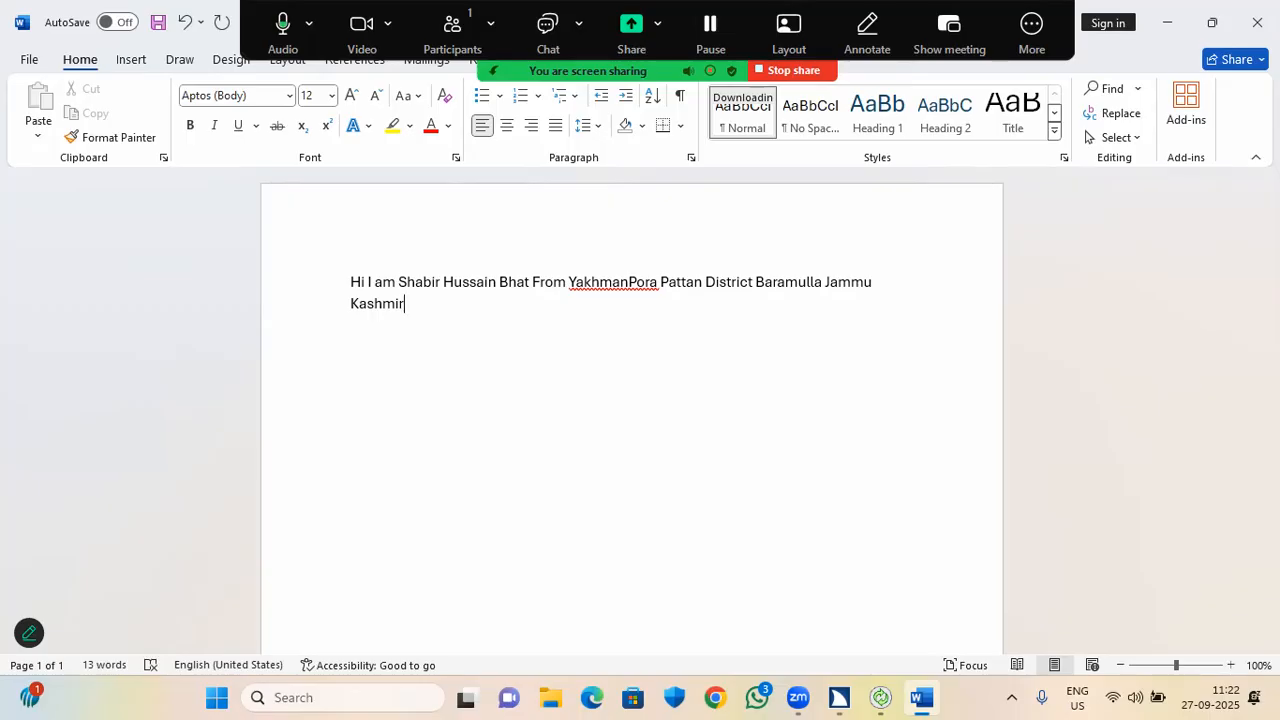
Review the introduction from its start, then decline the JAWS Updates Available prompt.
key(ctrl+Home)
key(Right)
key(Right)
key(Right)
key(Right)
key(Right)
key(Right)
key(Right)
key(Right)
key(Right)
key(Right)
key(Right)
key(Right)
key(Right)
key(Right)
key(Right)
key(Right)
key(Right)
key(Right)
key(Right)
key(Right)
key(Right)
key(Right)
key(Right)
key(Right)
key(Right)
key(Right)
key(Right)
key(Right)
key(Right)
key(Right)
key(Right)
key(Right)
key(Right)
key(Right)
key(Right)
key(Right)
key(Right)
key(Right)
key(Right)
key(Right)
key(Right)
key(Right)
key(Right)
key(Right)
key(Right)
key(Right)
key(Right)
key(Right)
key(Right)
key(Right)
key(Right)
key(Right)
key(Right)
key(Right)
key(Right)
key(Right)
key(Right)
key(Right)
key(Right)
key(Right)
key(Right)
key(Right)
key(Right)
key(Right)
key(Right)
key(Right)
key(Right)
key(Right)
key(alt+Tab)
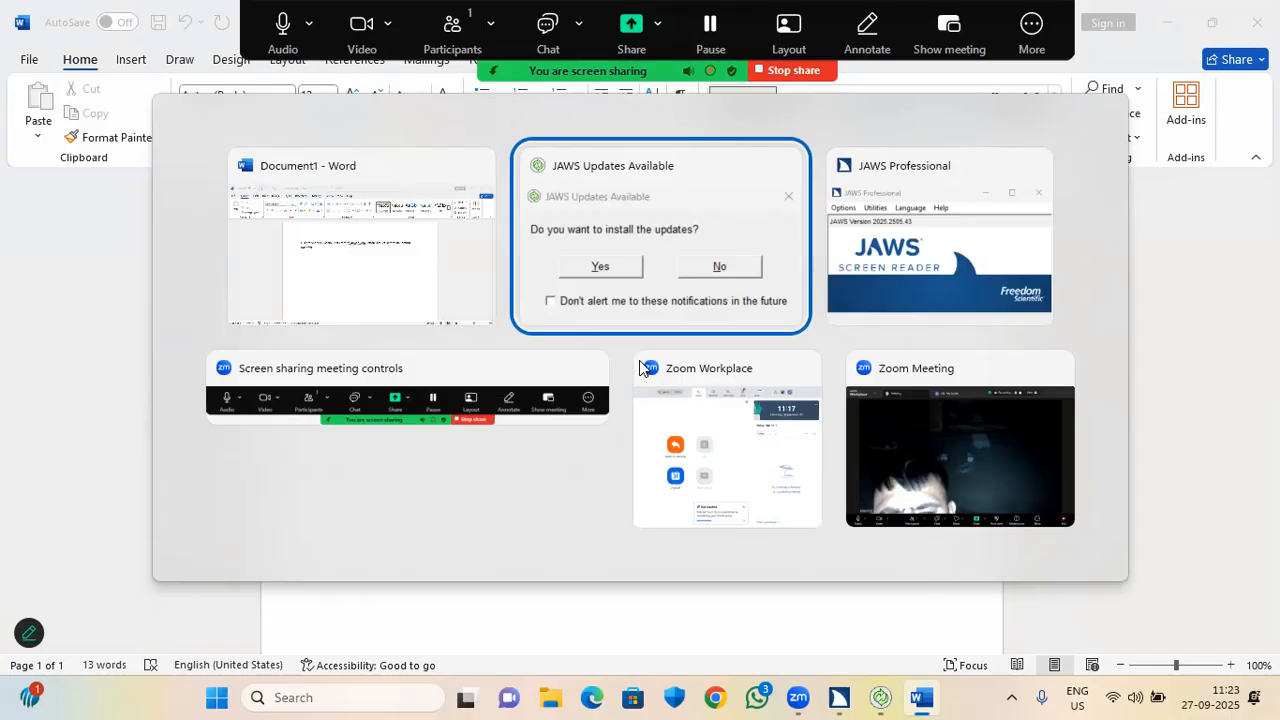
key(Tab)
key(space)
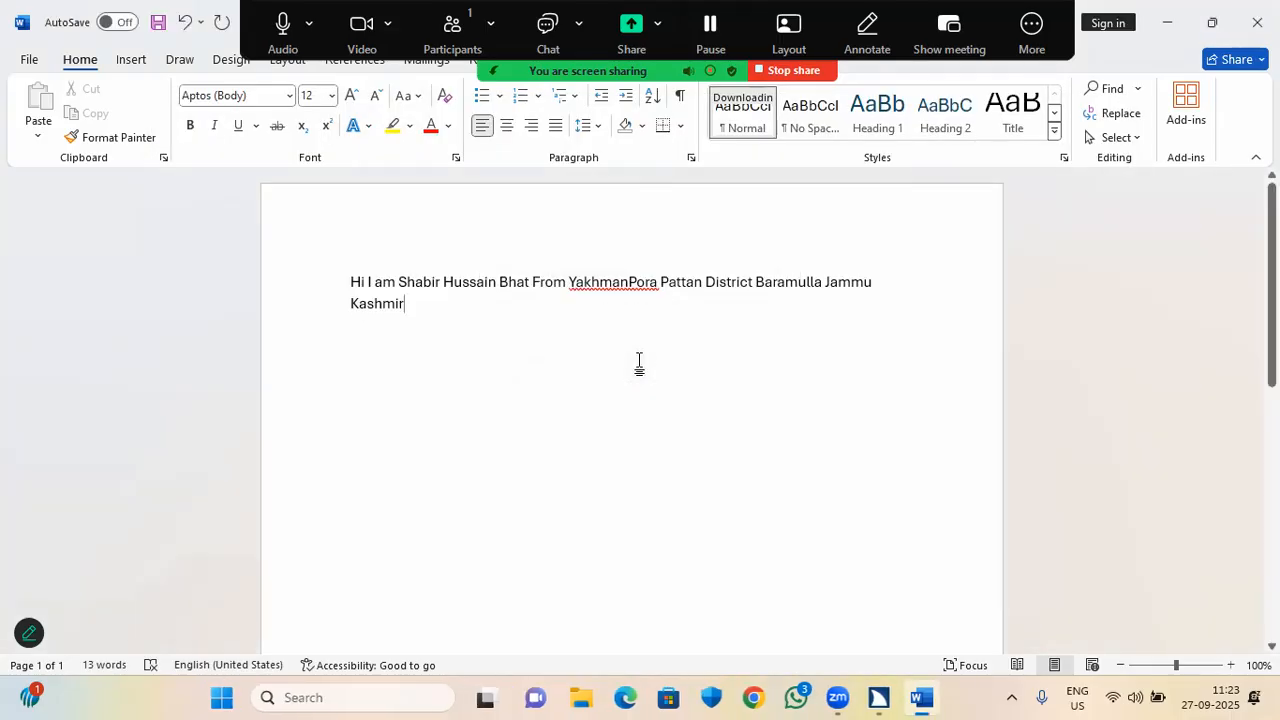
Switch to the JAWS Professional window and dismiss the end-meeting prompt.
key(alt+Tab)
key(alt+Tab)
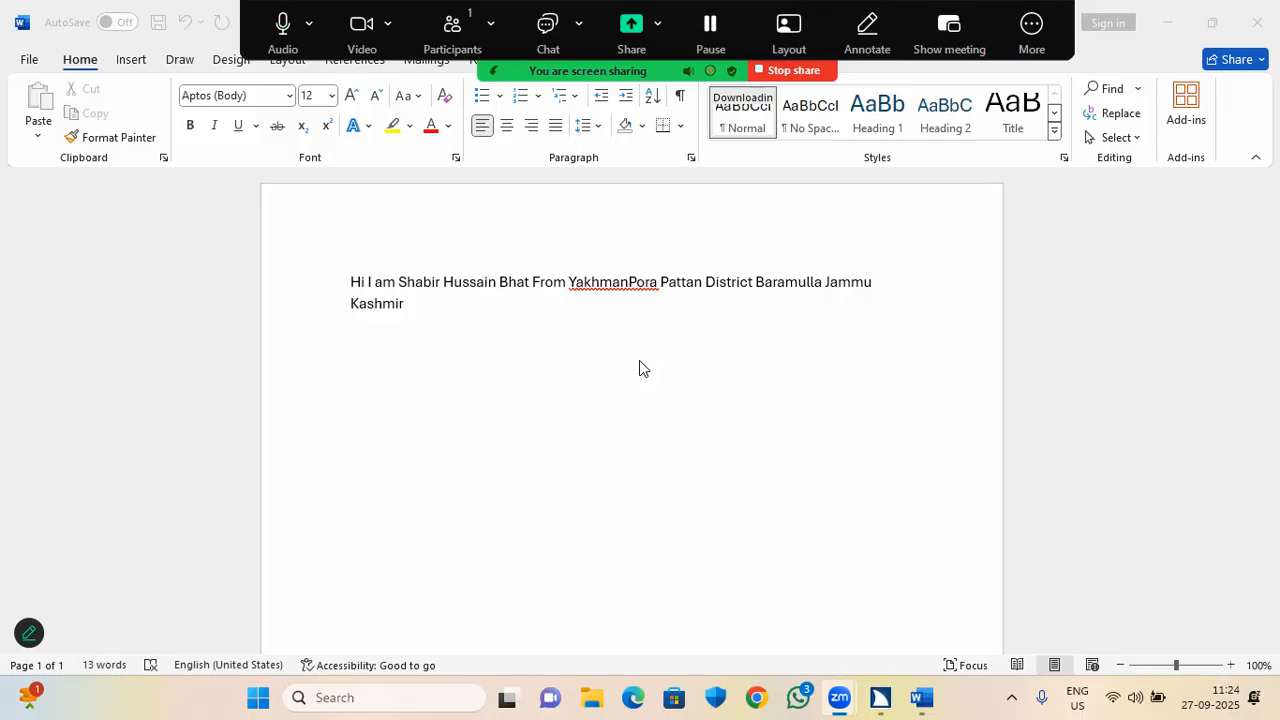
key(alt+q)
click(640, 368)
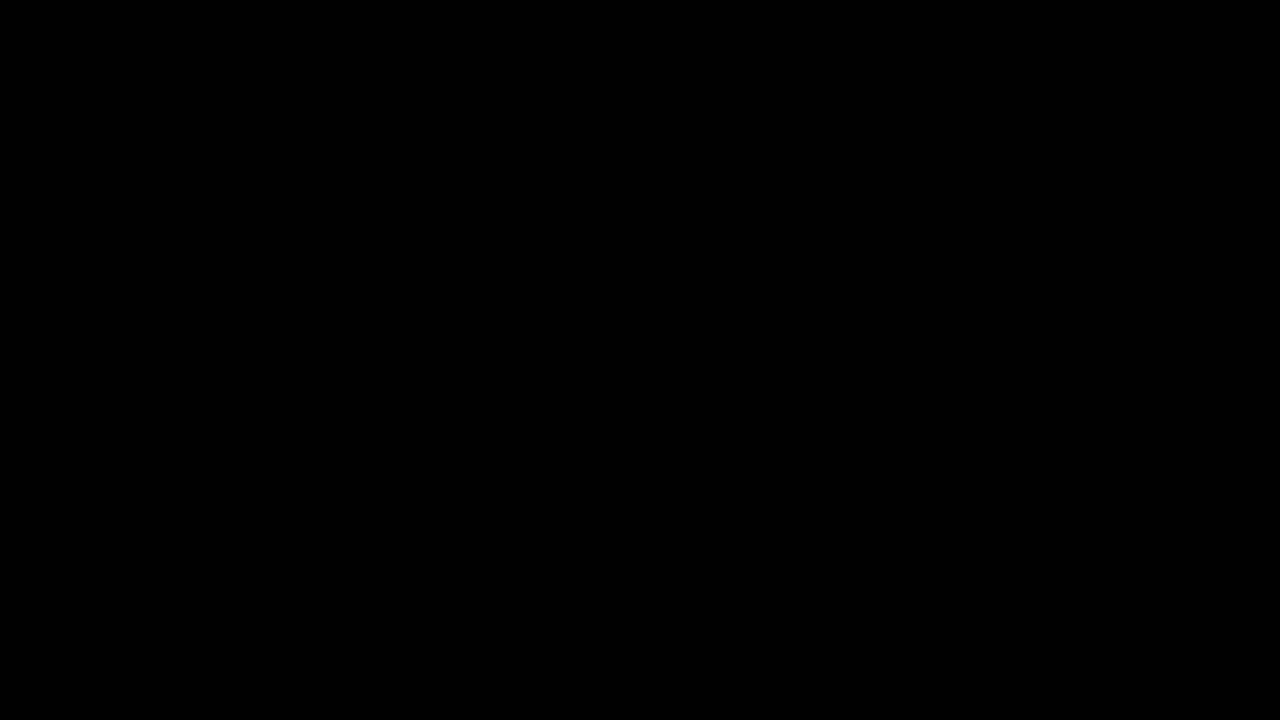
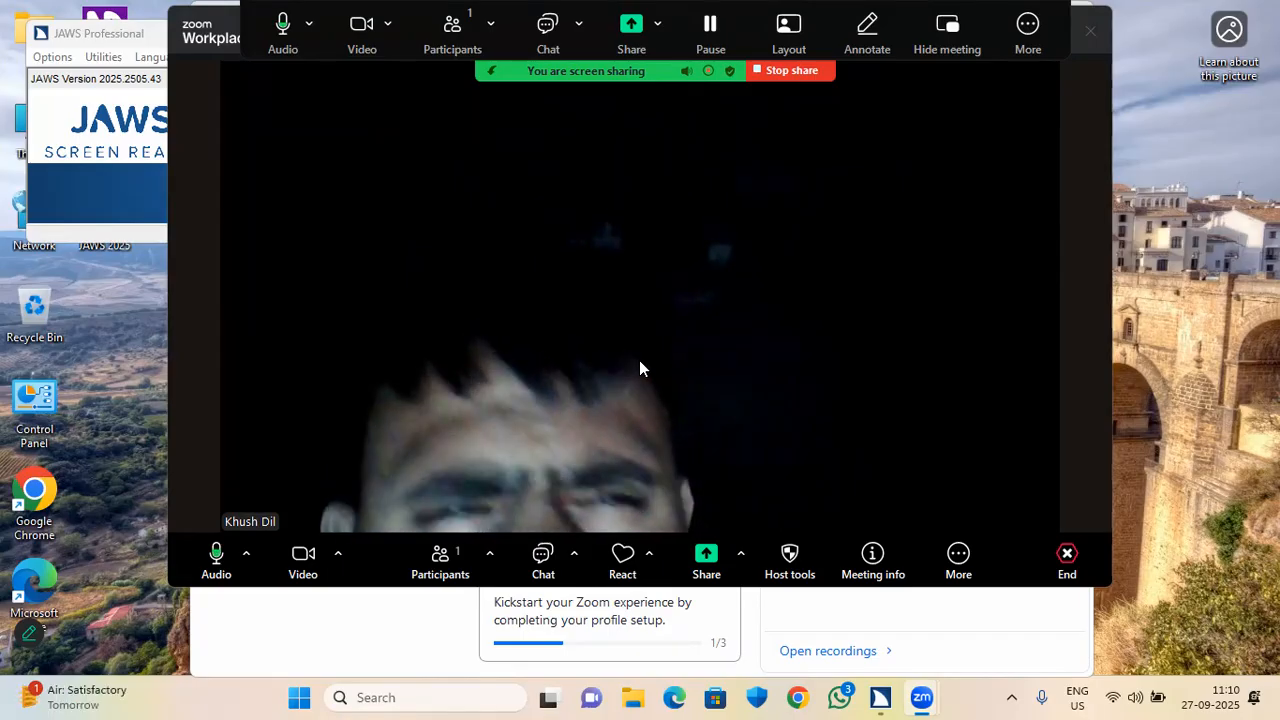
Switch from the Zoom meeting to the JAWS Professional window.
key(alt+Tab)
key(alt+Tab)
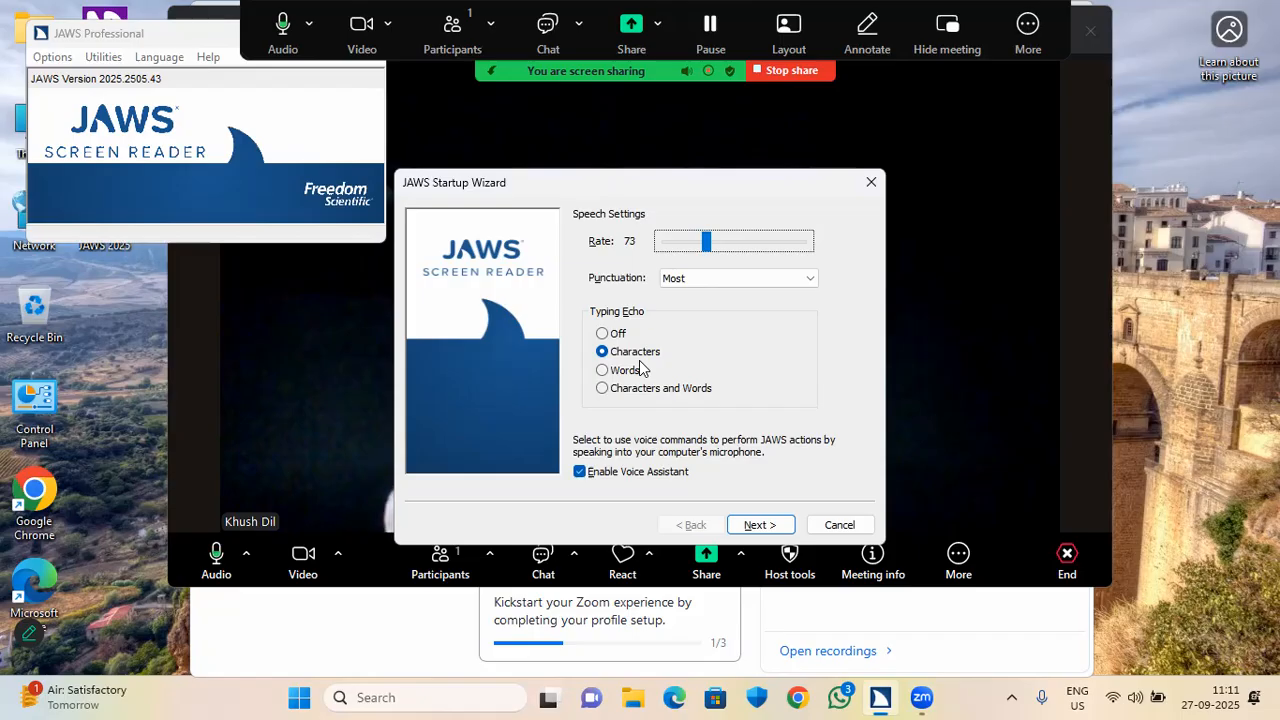
Raise the JAWS speech rate from 73 to 81.
key(Right)
key(Right)
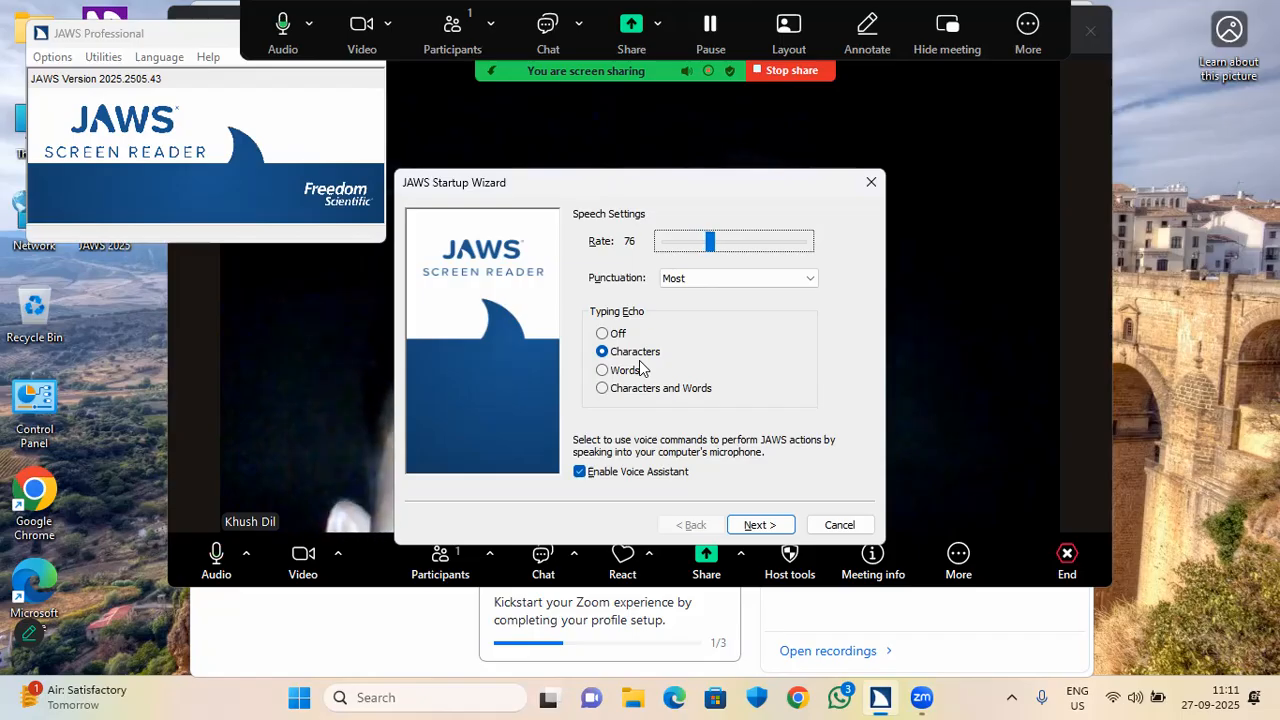
key(Right)
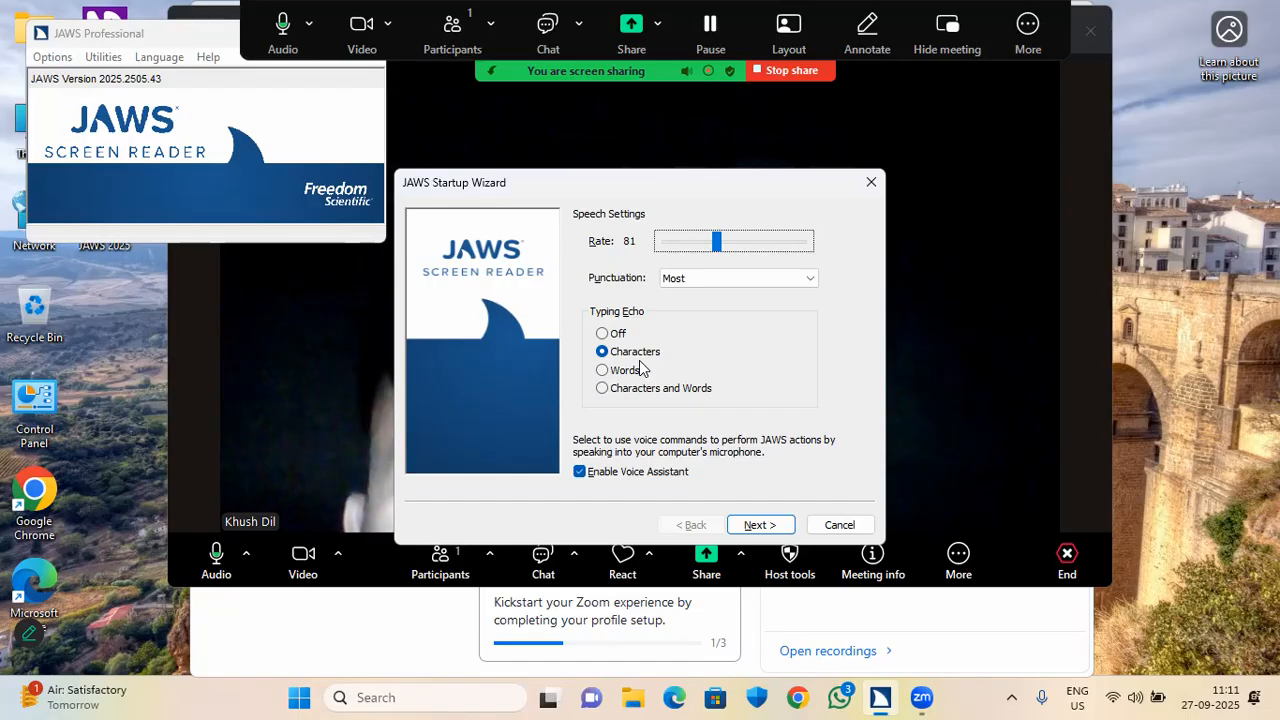
key(Tab)
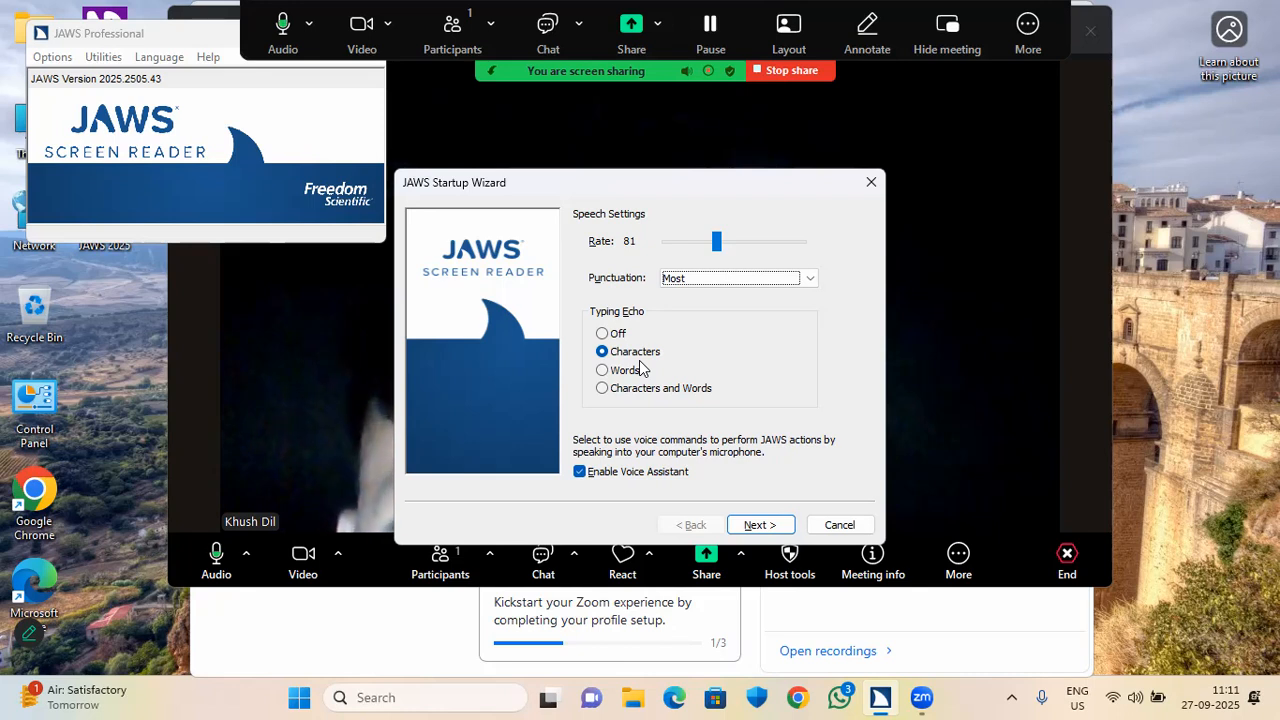
key(Down)
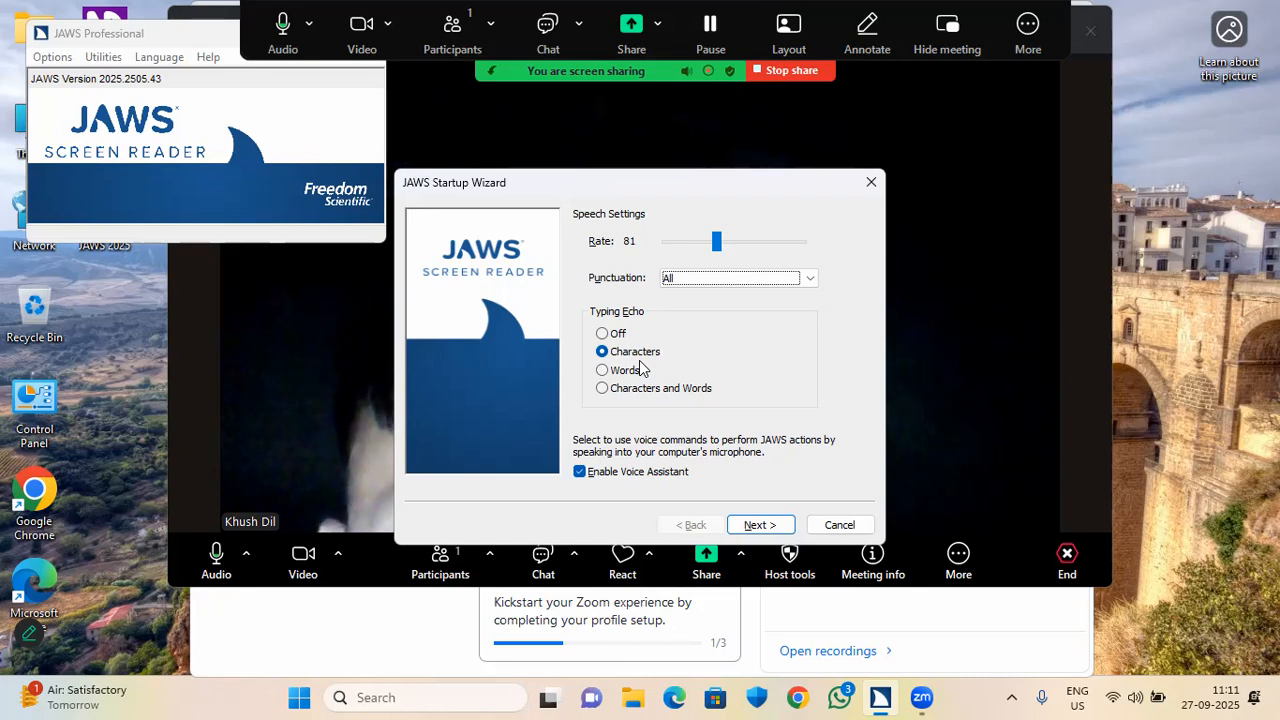
key(Up)
key(Up)
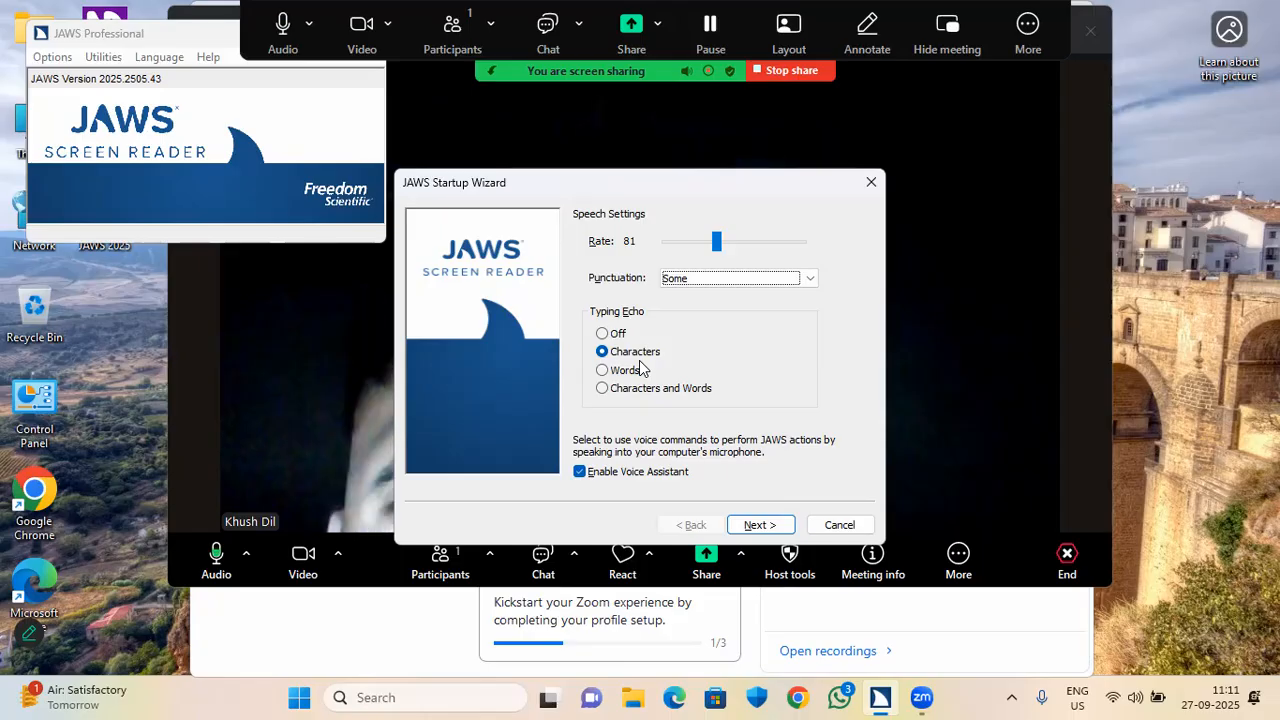
key(Down)
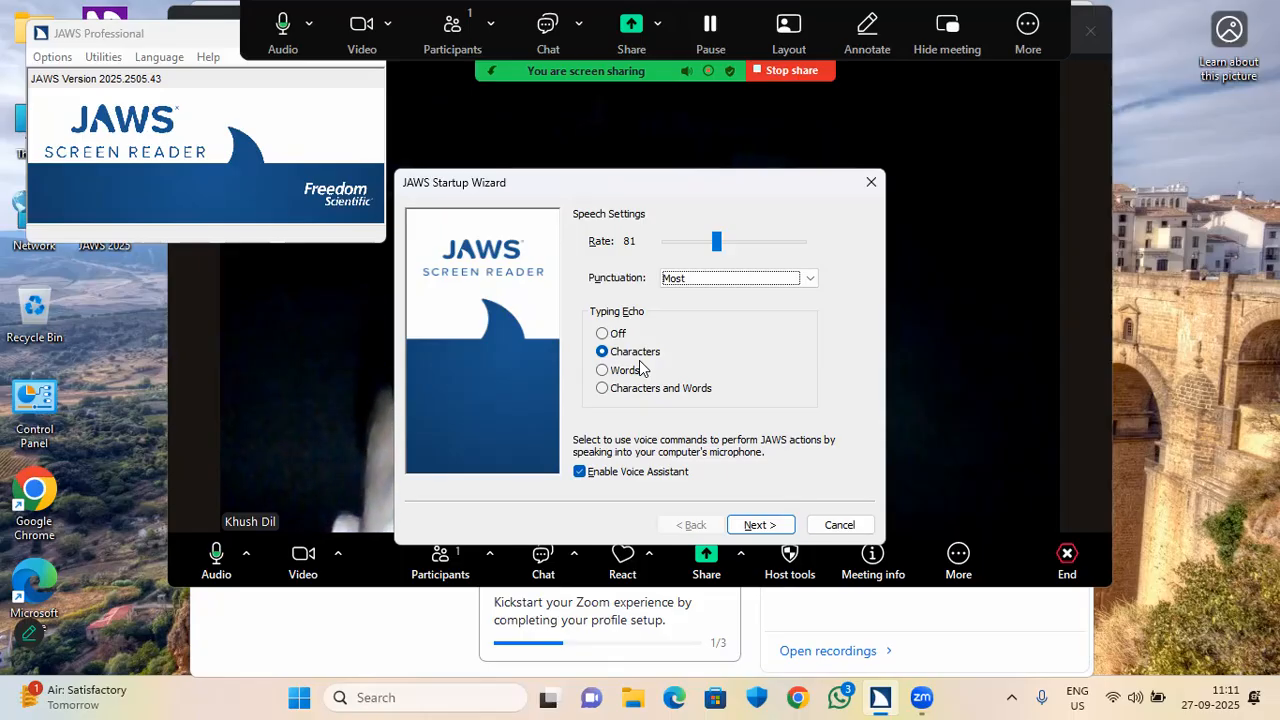
key(Down)
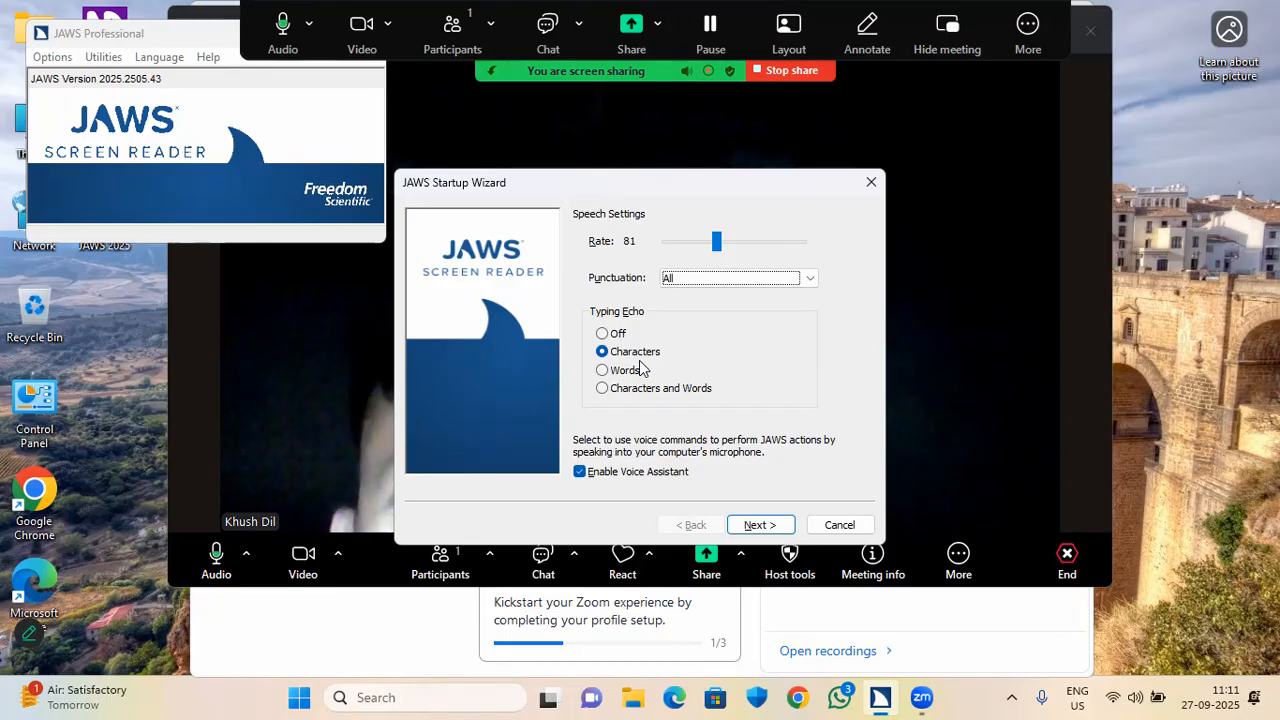
key(Up)
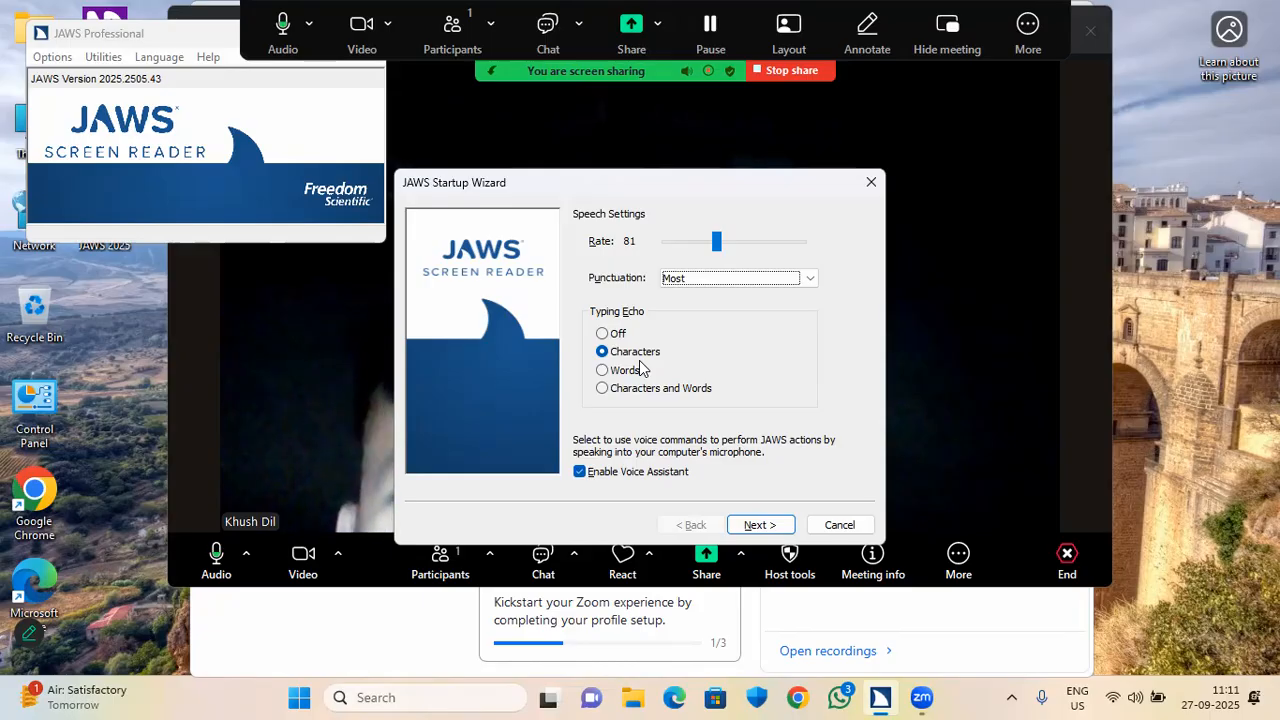
key(Tab)
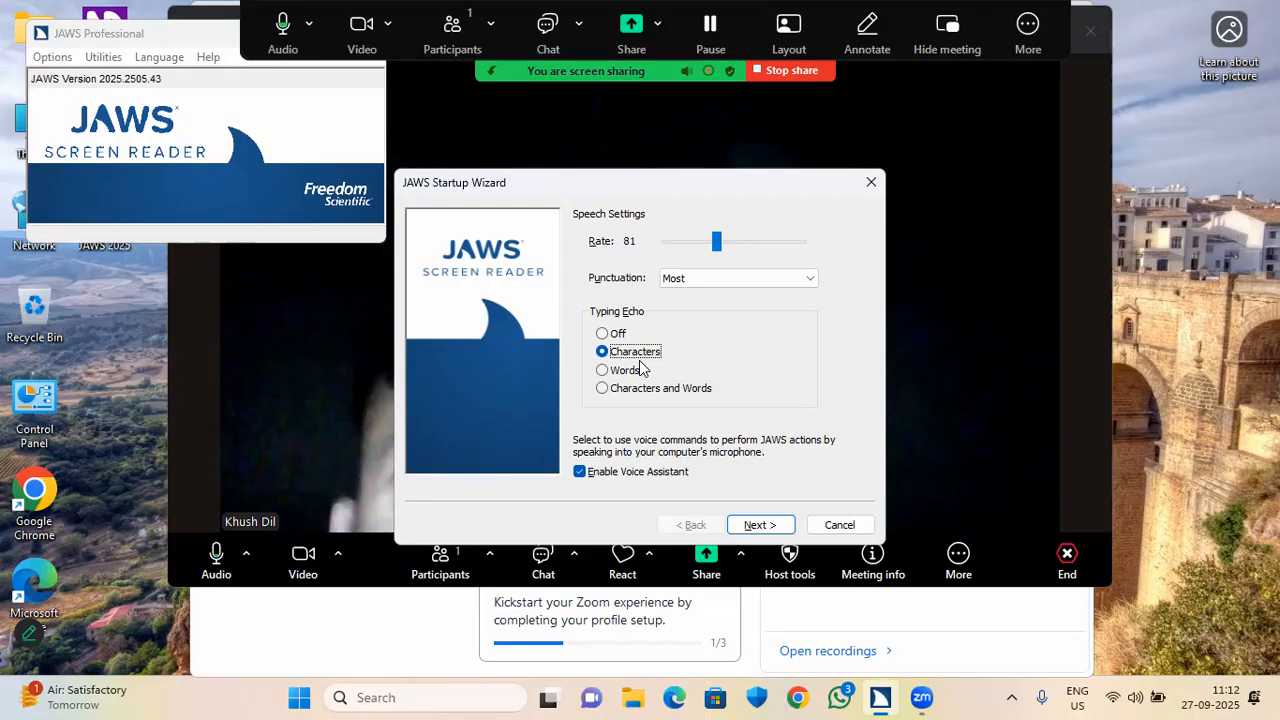
click(643, 369)
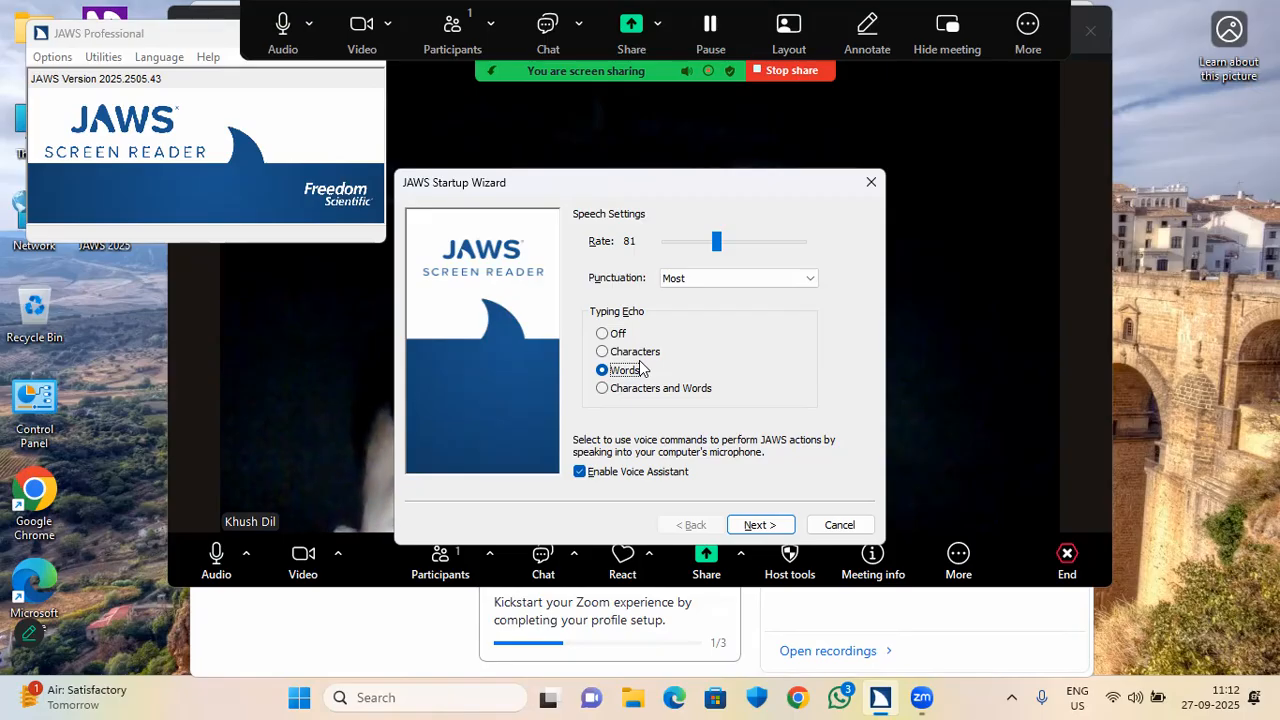
Set typing echo to Characters and Words, keep Voice Assistant enabled, and advance the wizard.
key(Down)
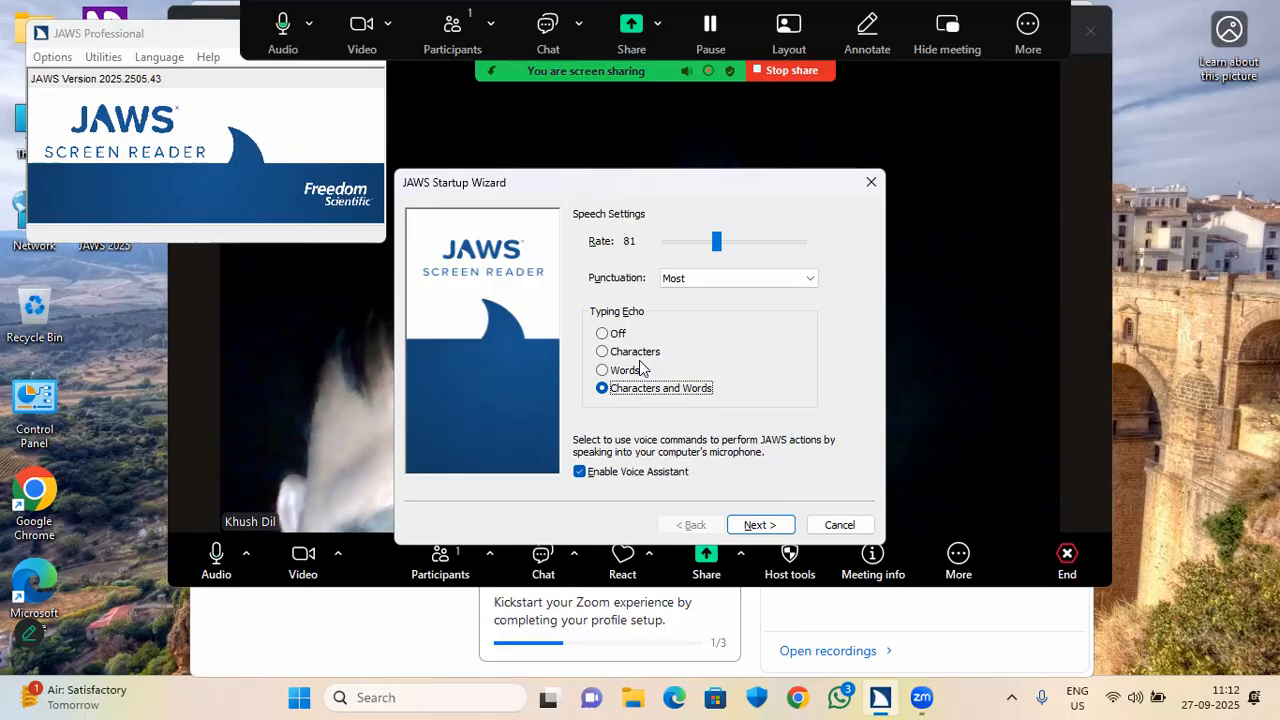
key(Tab)
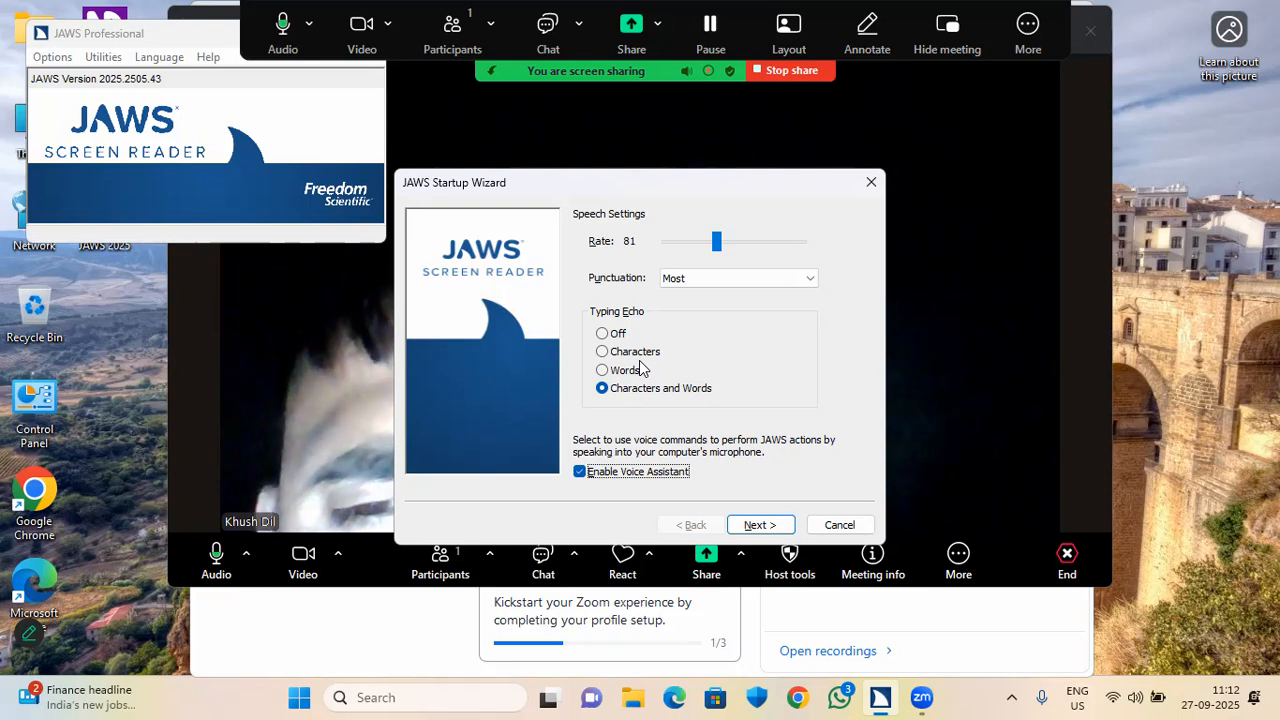
key(space)
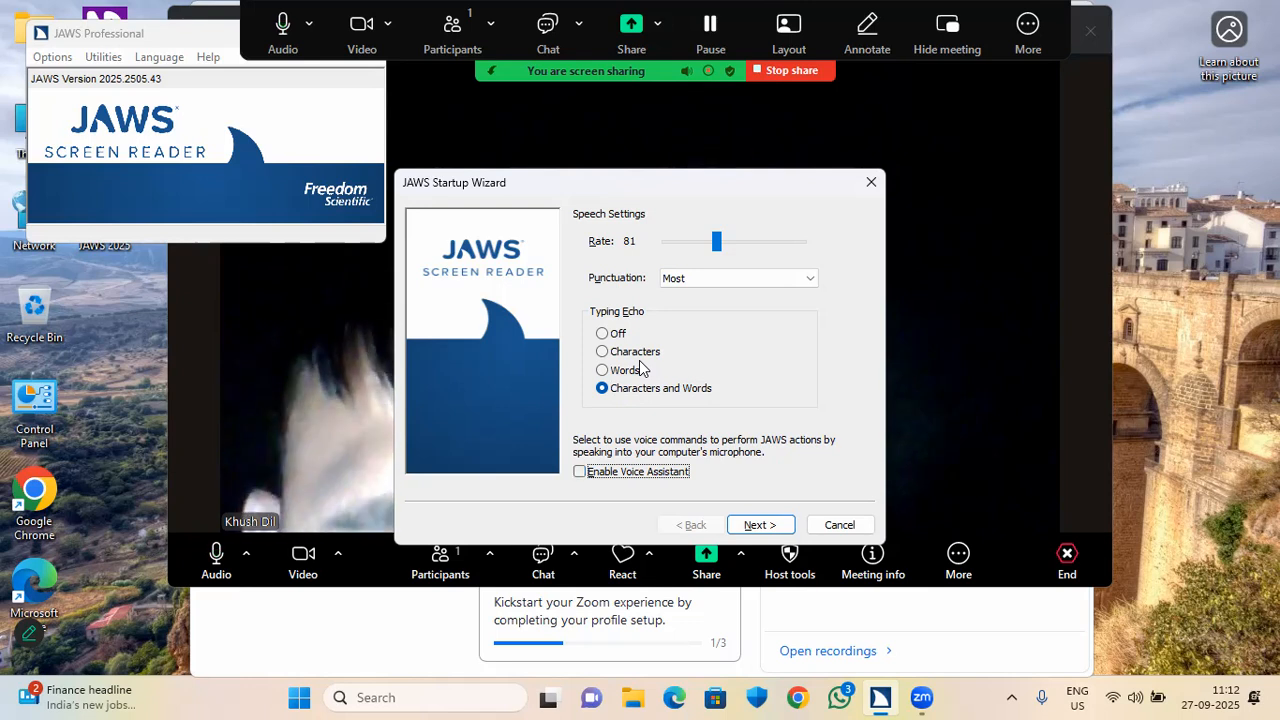
key(space)
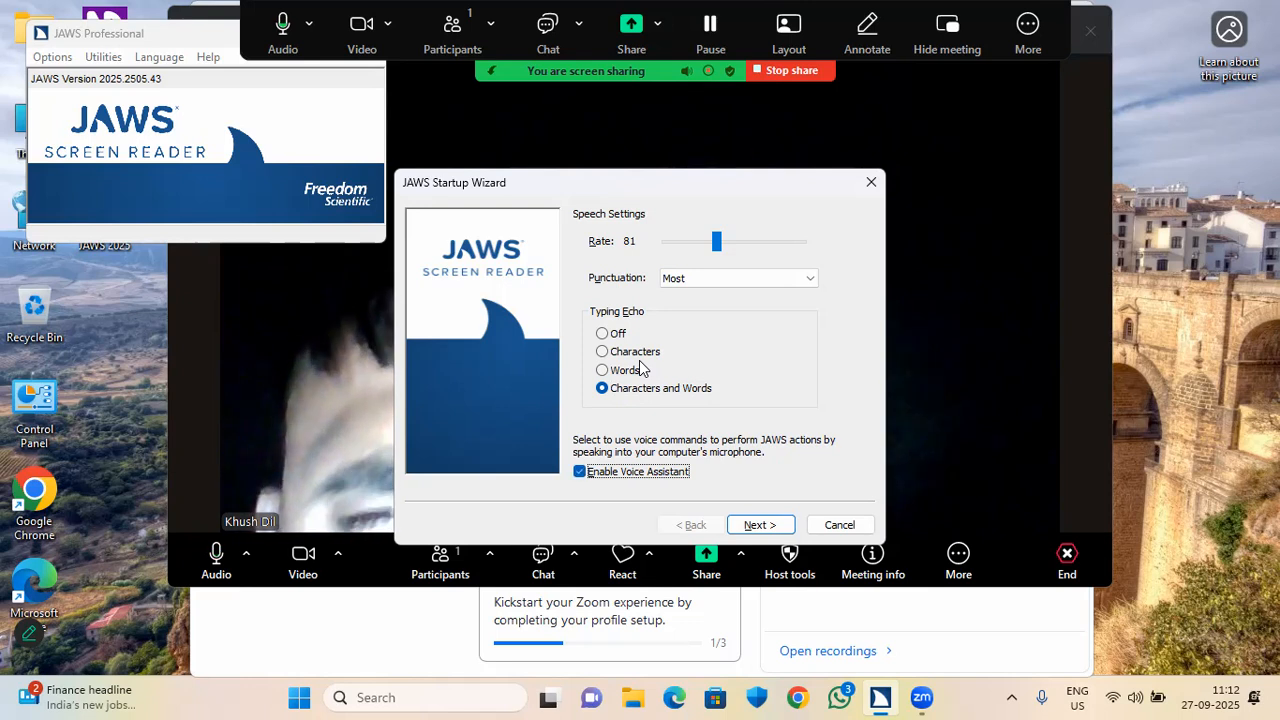
key(Tab)
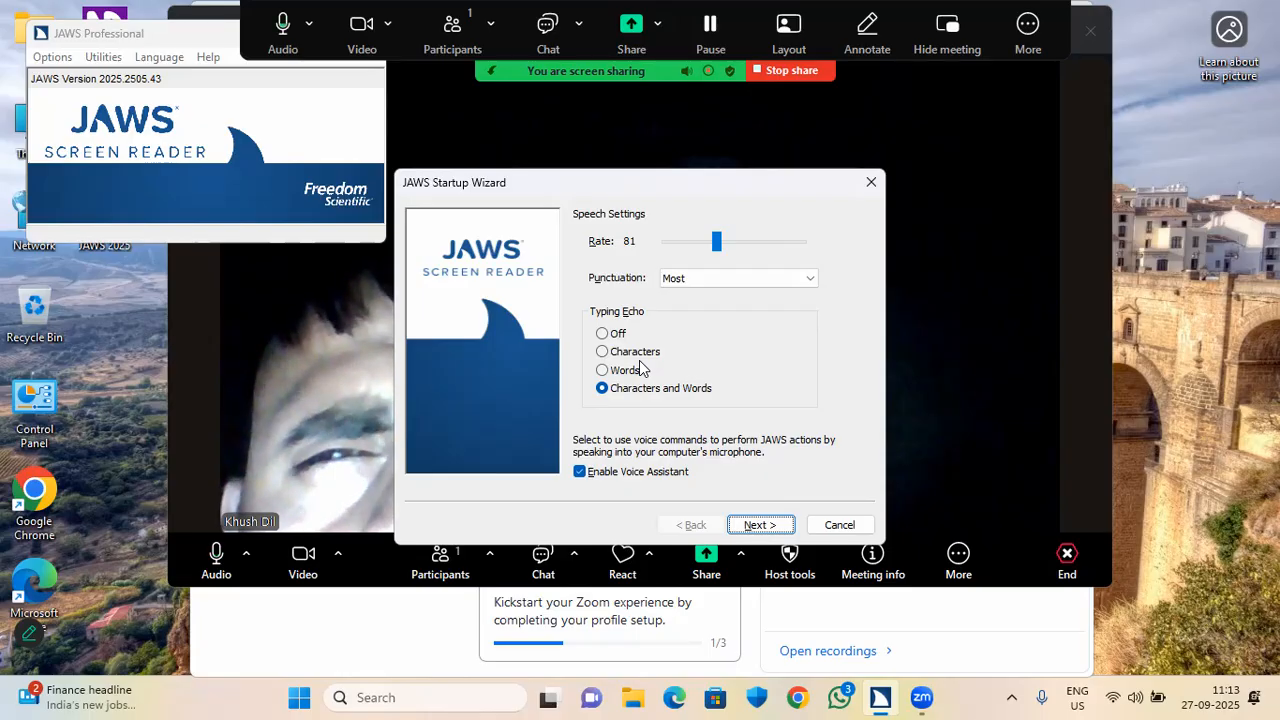
key(Return)
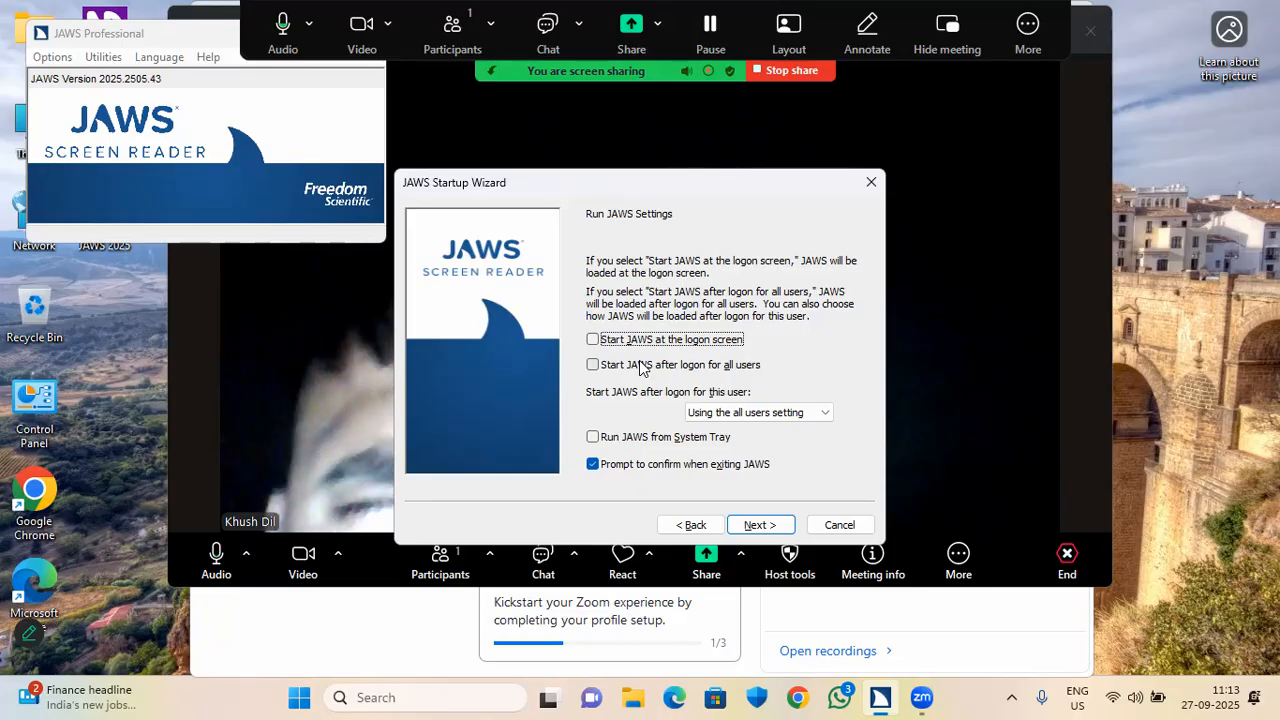
key(shift+Tab)
key(shift+Tab)
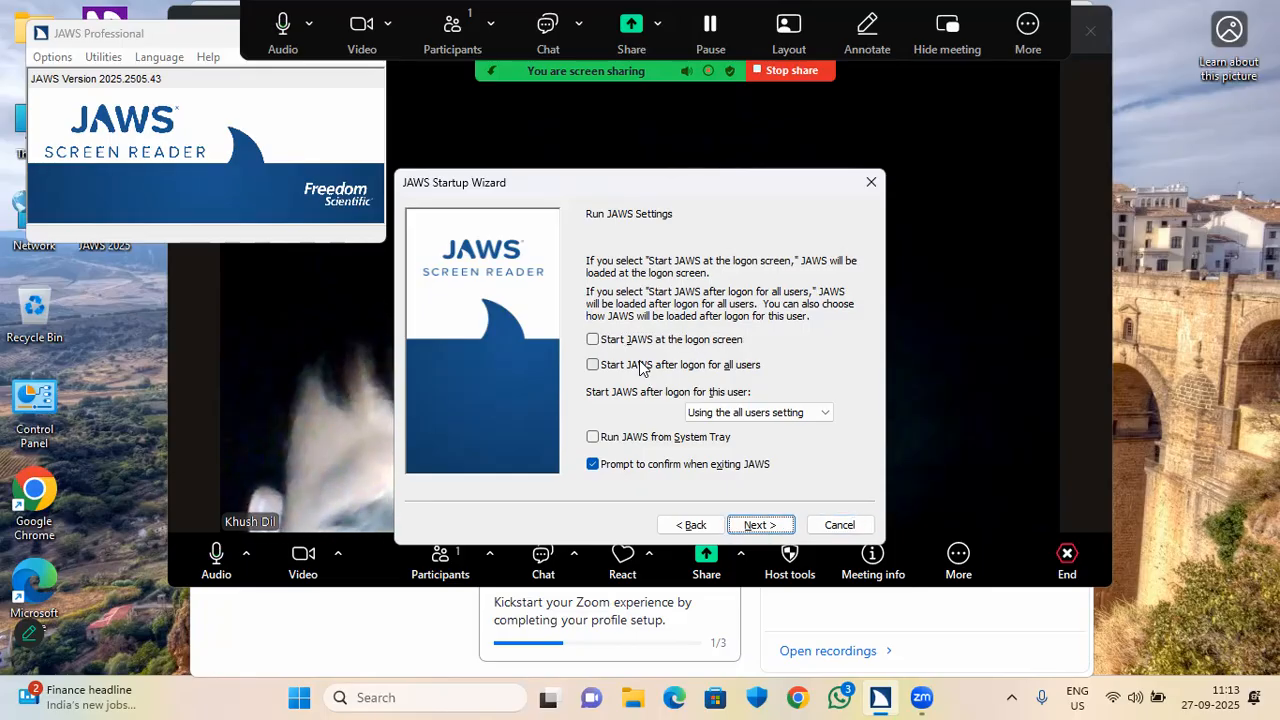
Skip past the Common Options, Verbosity and Braille pages and finish the startup wizard.
key(Return)
key(Tab)
key(shift+Tab)
key(Return)
key(shift+Tab)
key(shift+Tab)
key(Return)
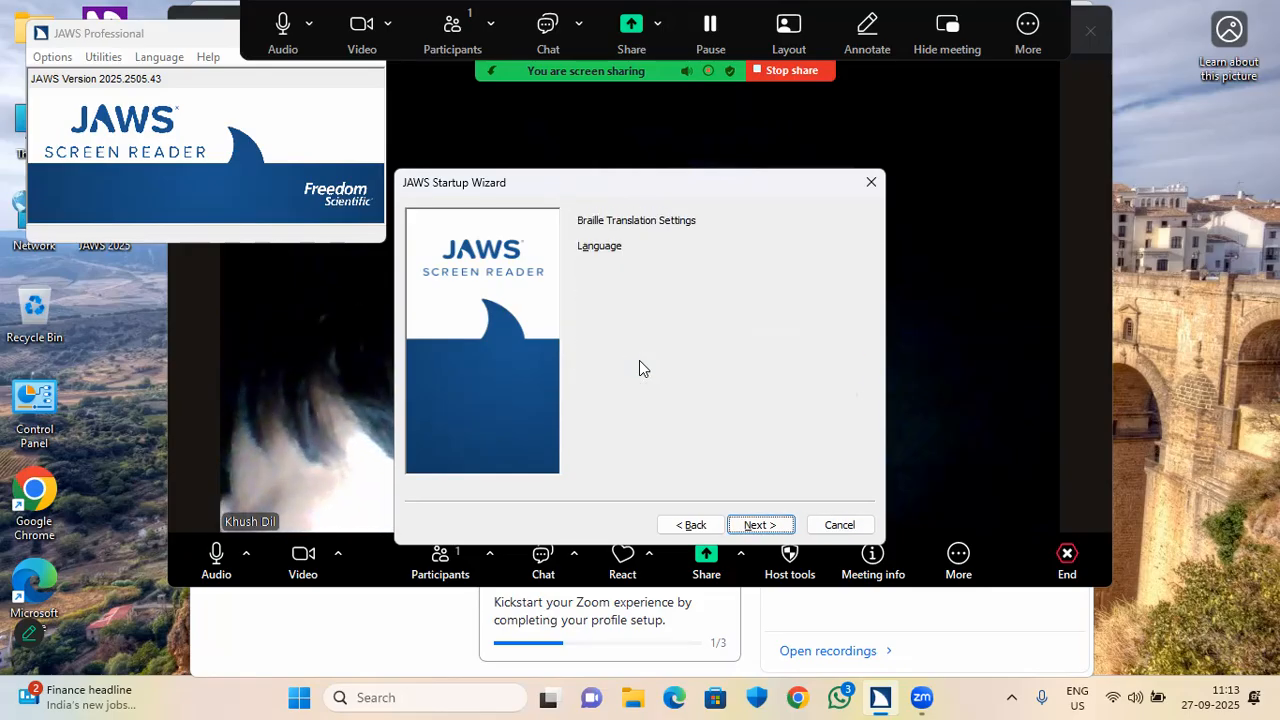
key(shift+Tab)
key(shift+Tab)
key(Return)
key(shift+Tab)
key(shift+Tab)
key(Return)
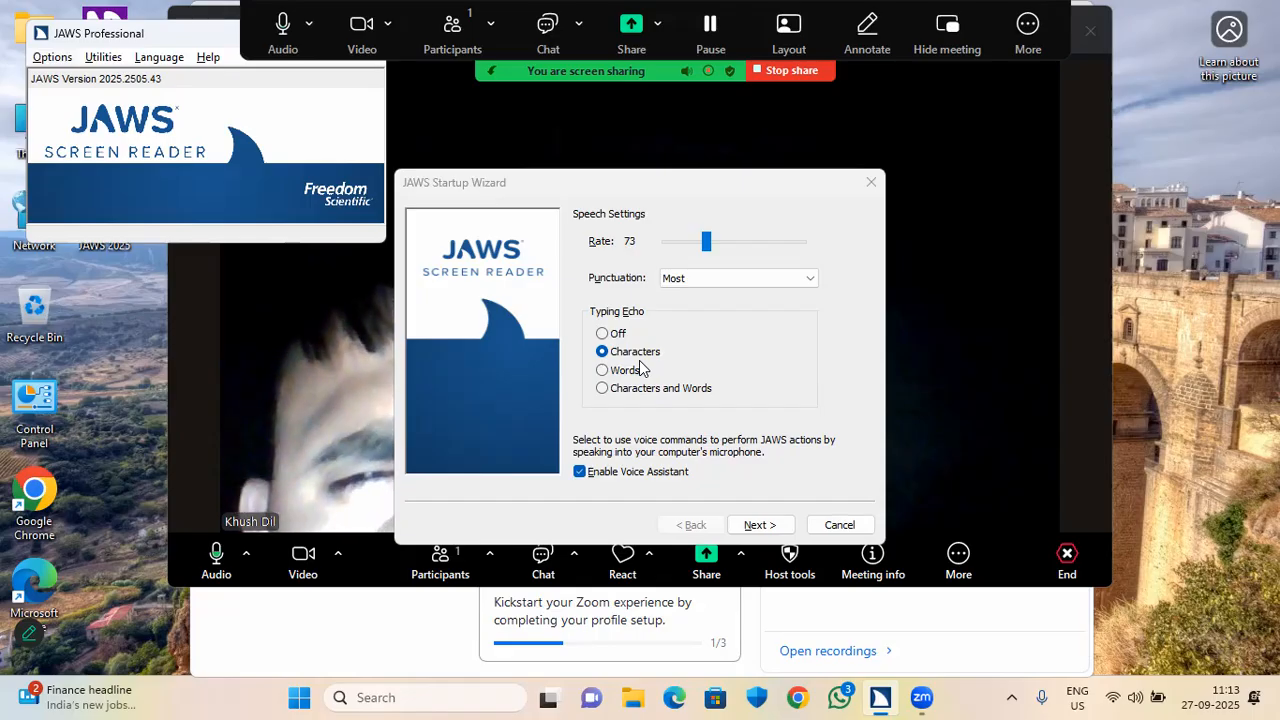
Open Basic Settings from the Insert+J options list and go to Start JAWS Options.
key(insert+j)
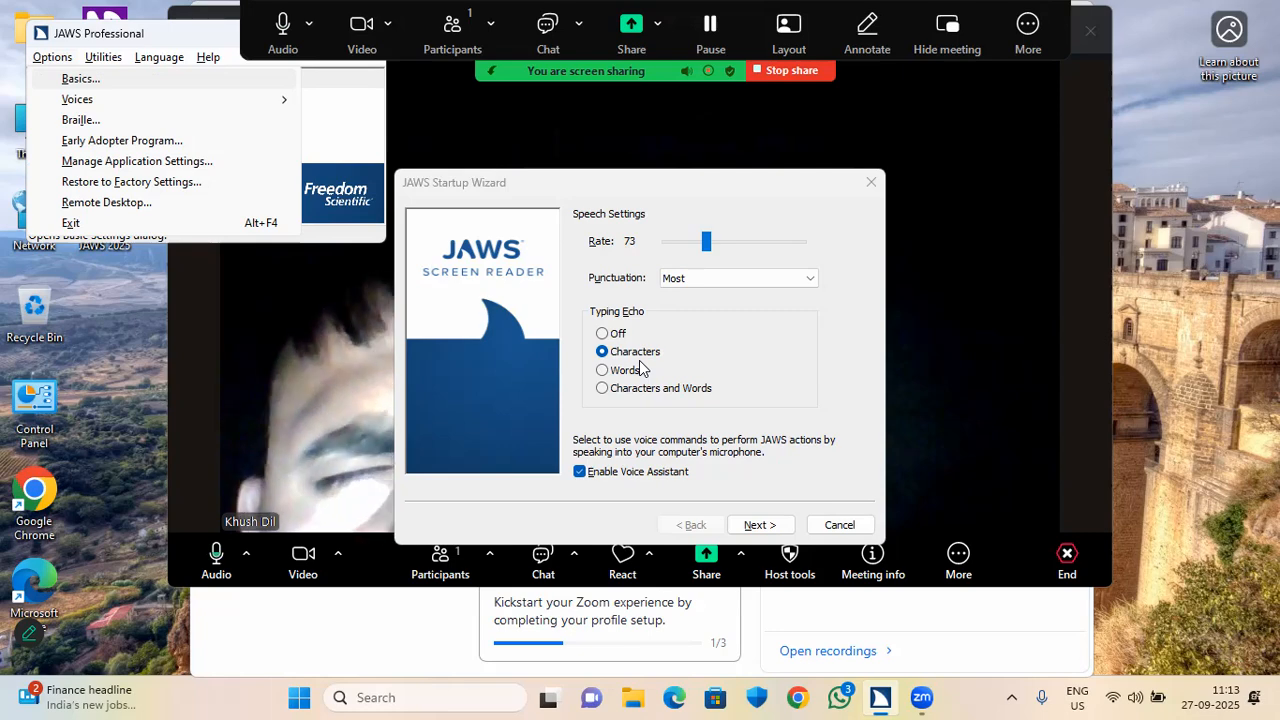
key(Return)
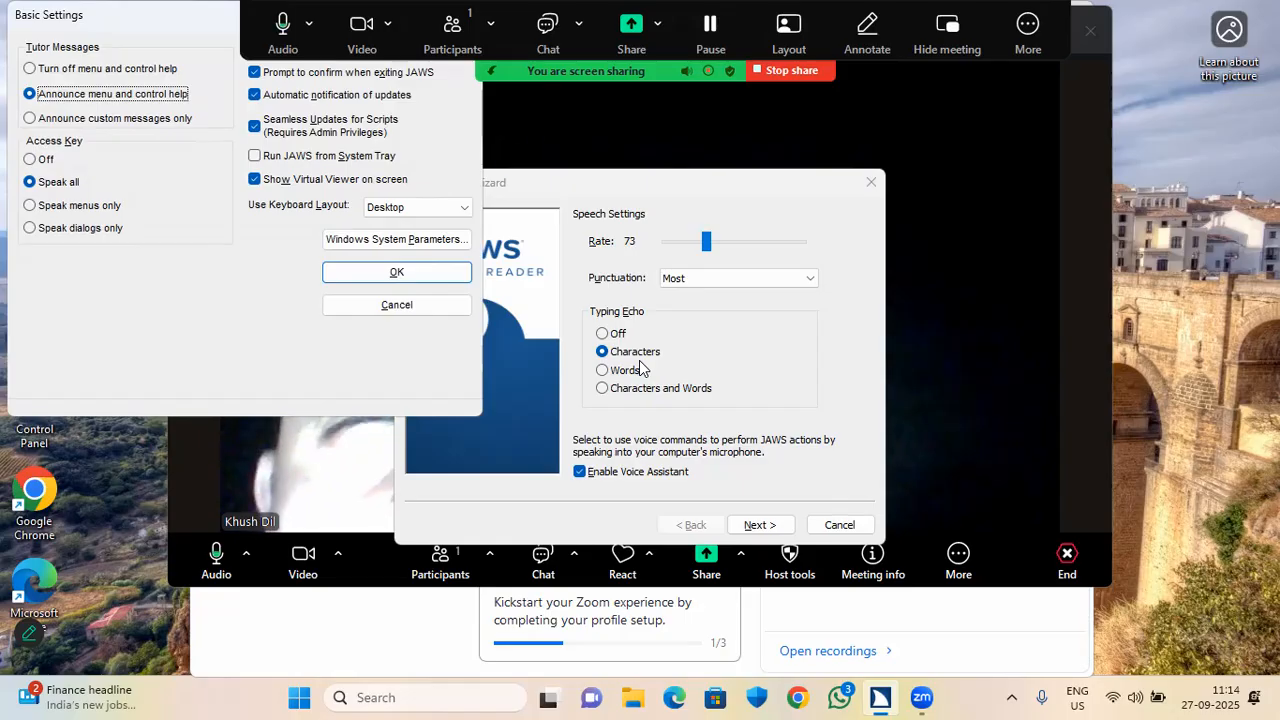
key(Tab)
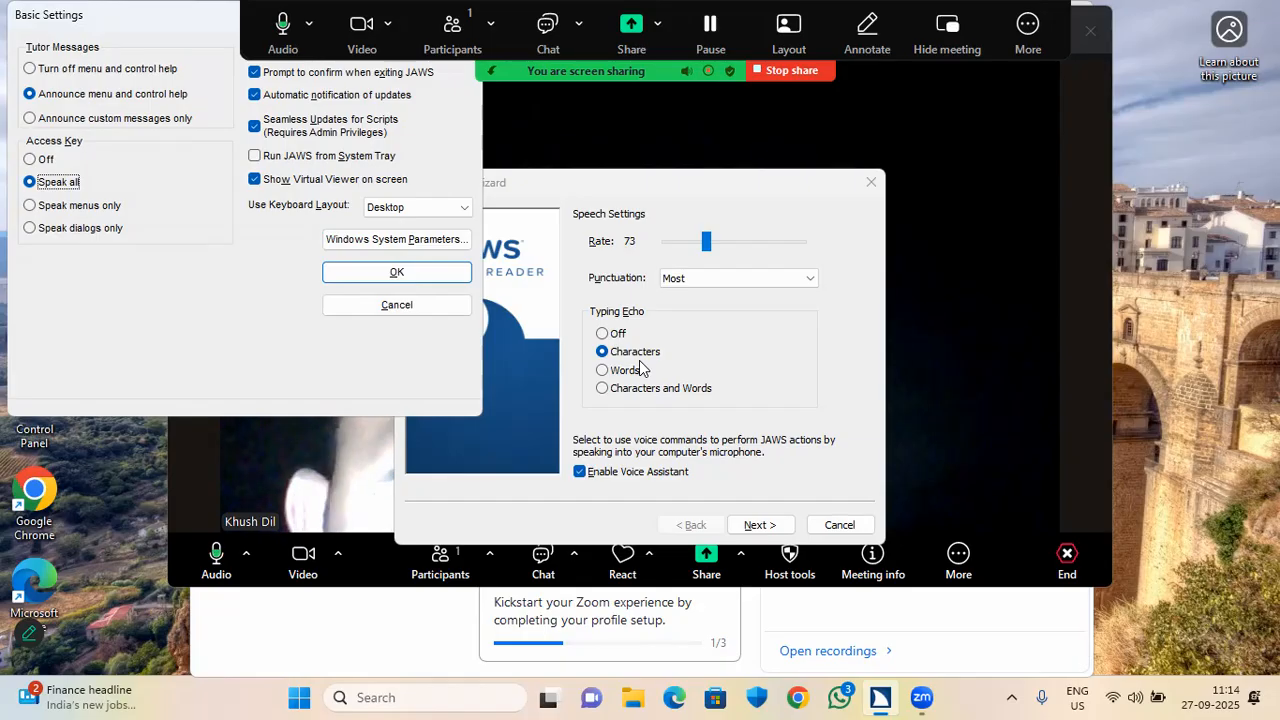
key(Tab)
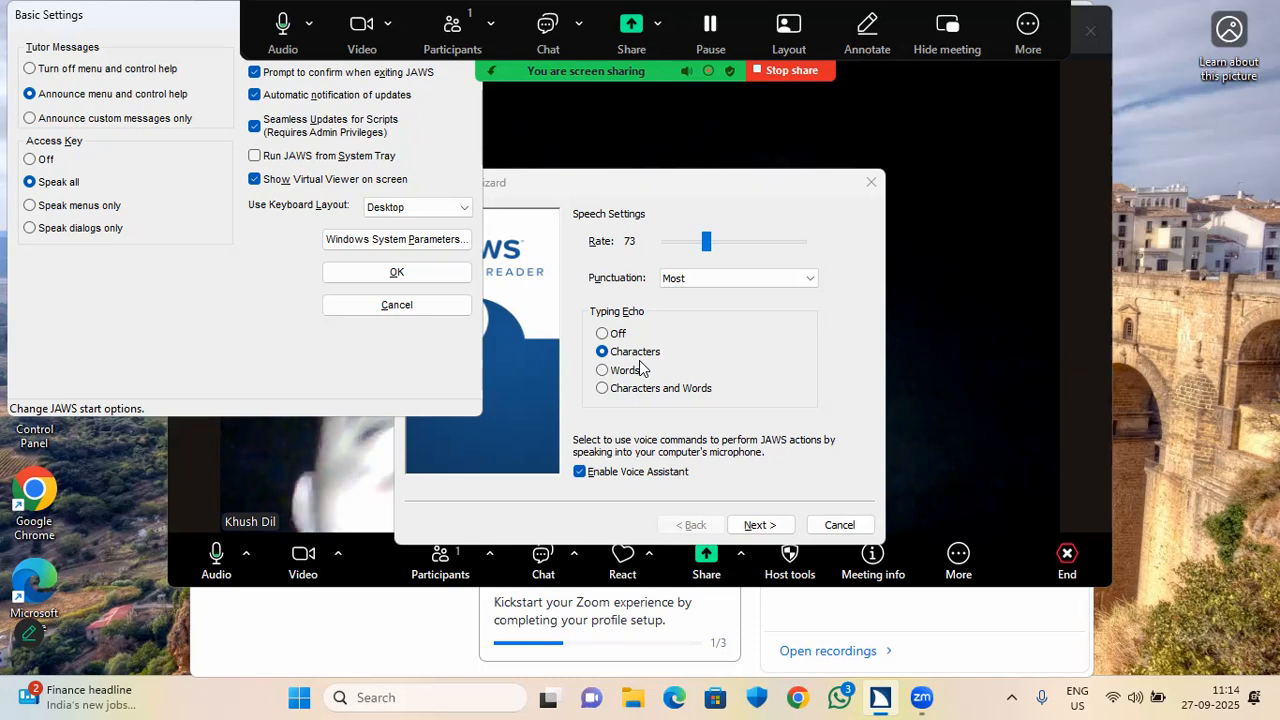
key(Return)
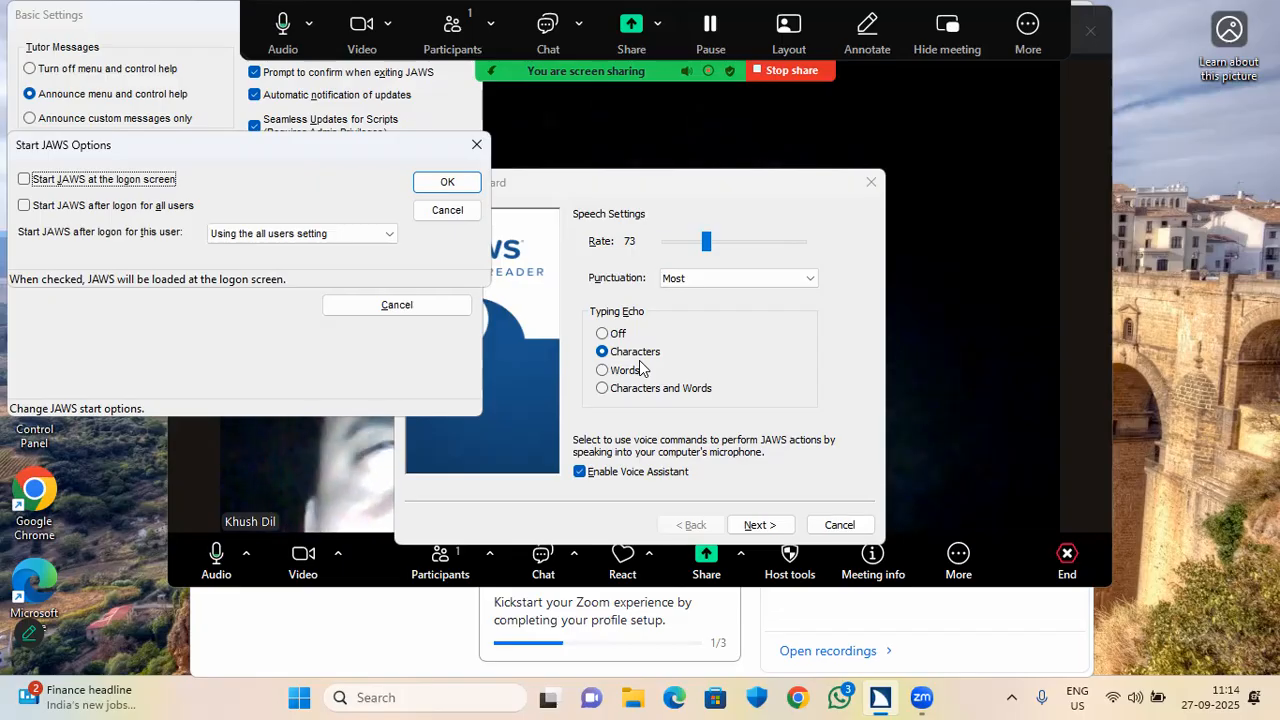
Enable starting JAWS after logon for all users and set this user's startup to Always.
key(Tab)
key(shift+Tab)
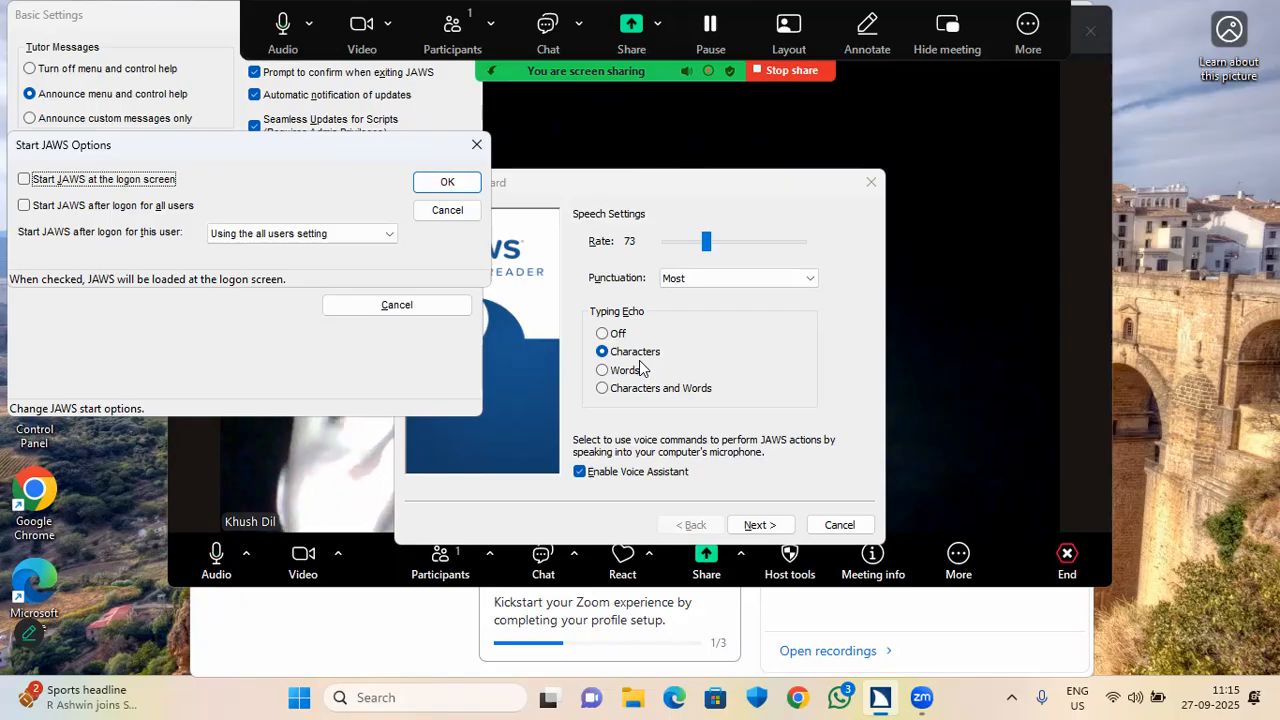
key(space)
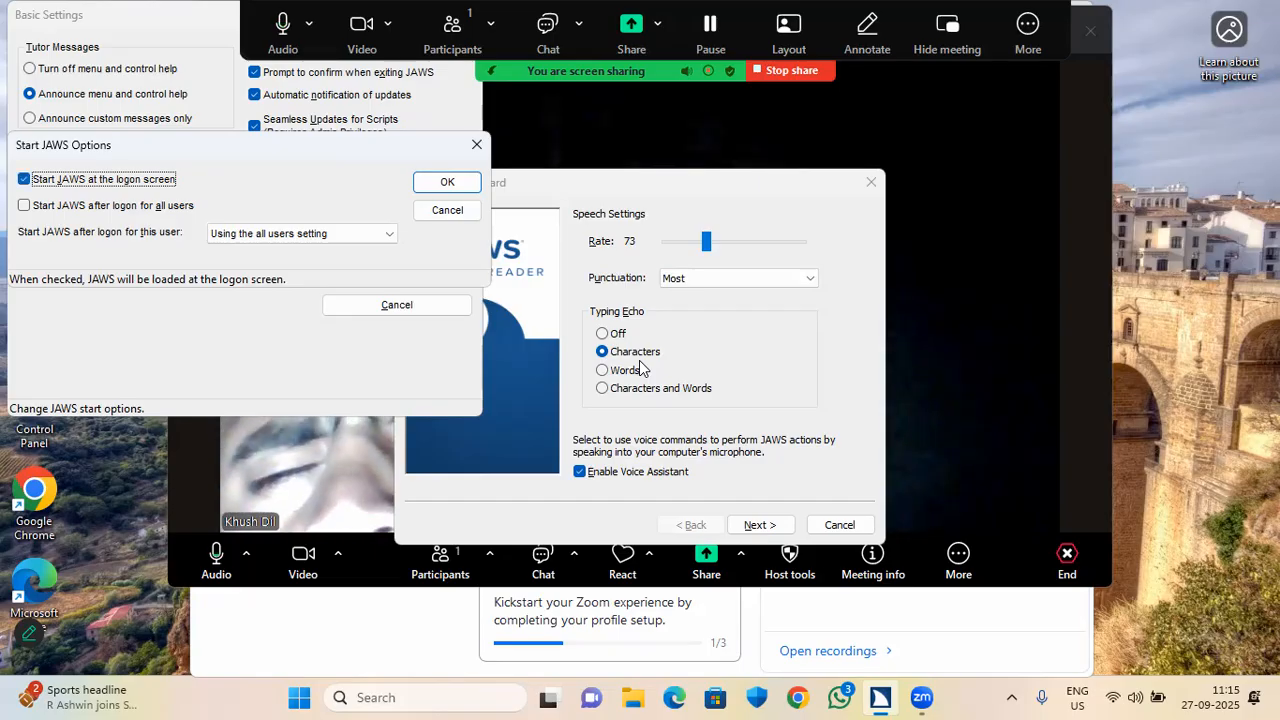
key(Tab)
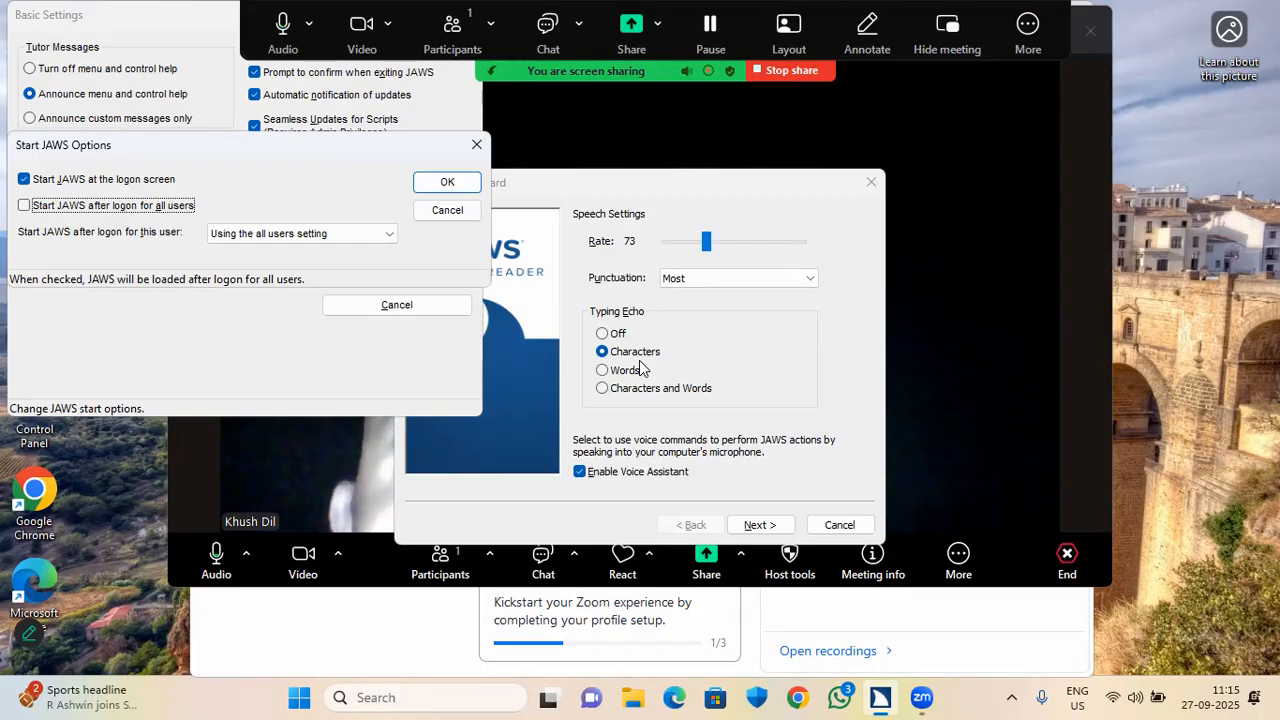
key(space)
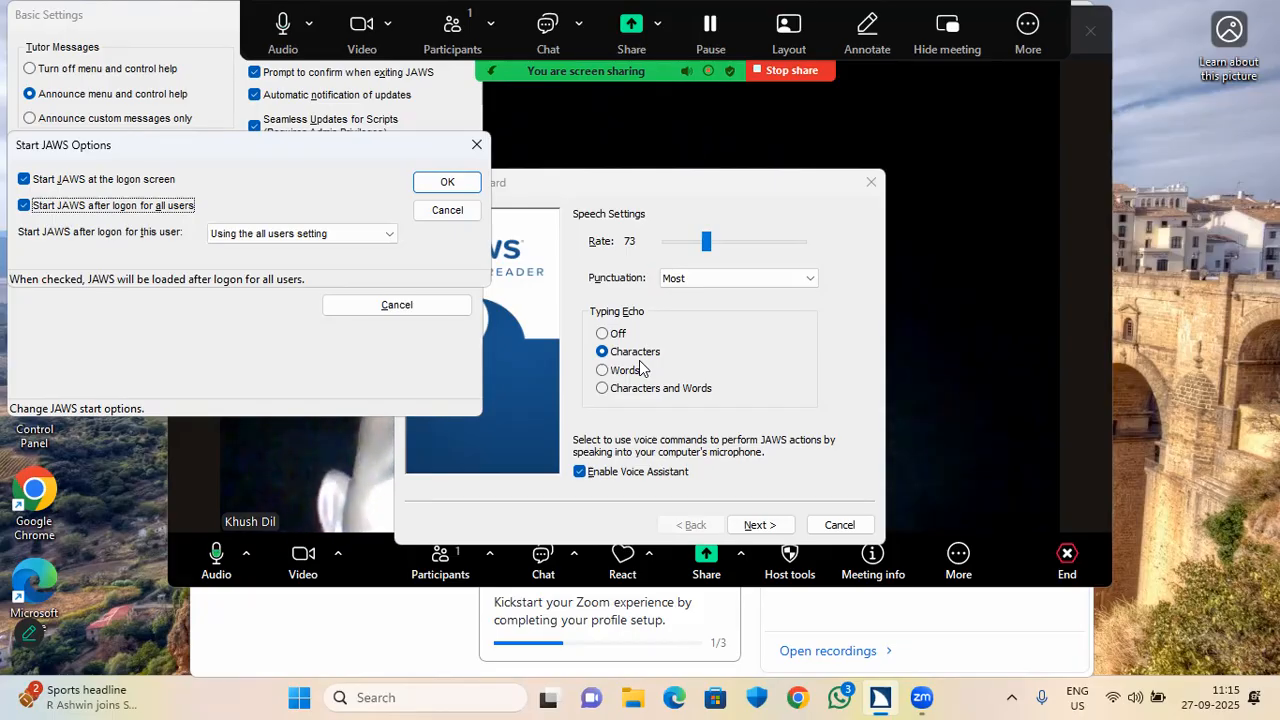
key(Tab)
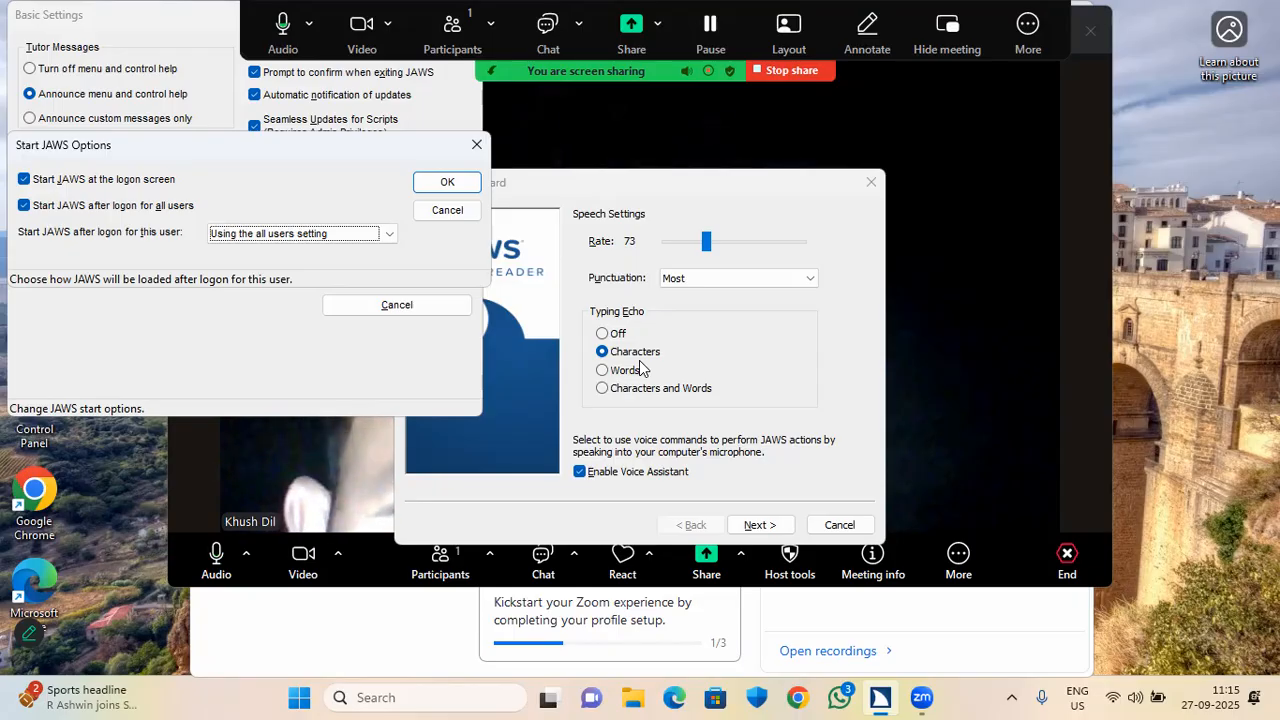
key(Down)
key(Down)
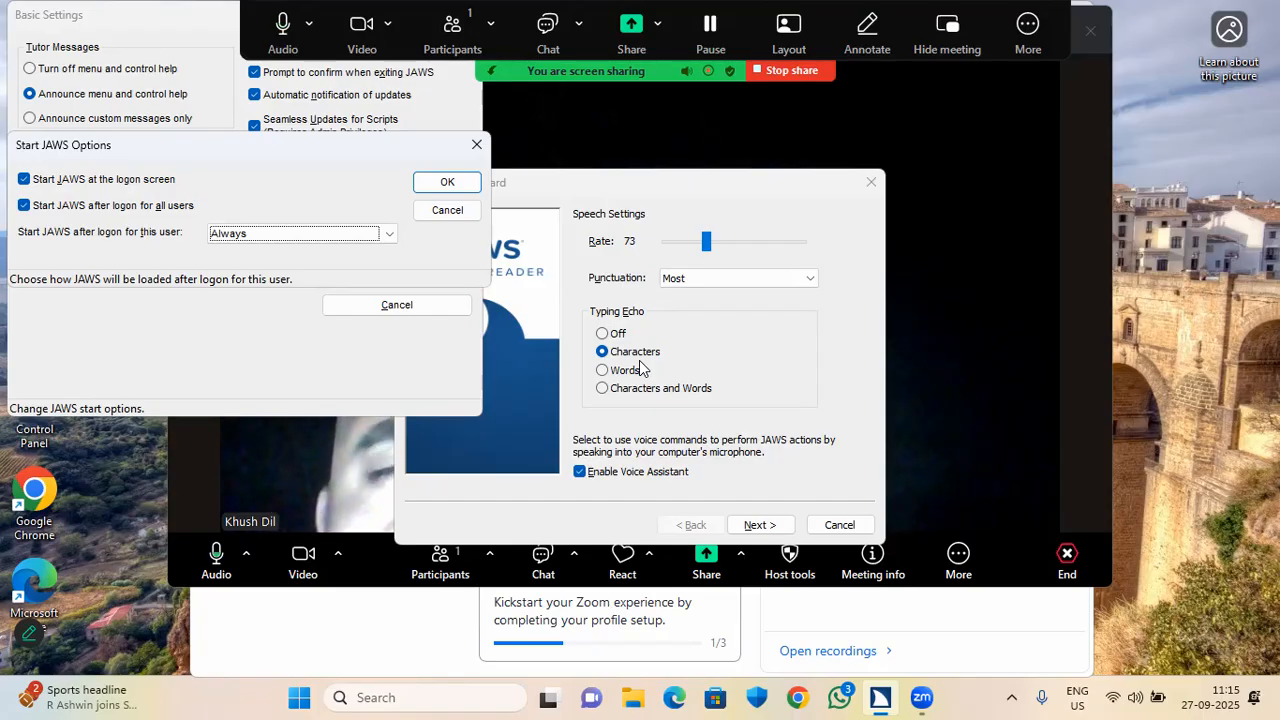
key(Tab)
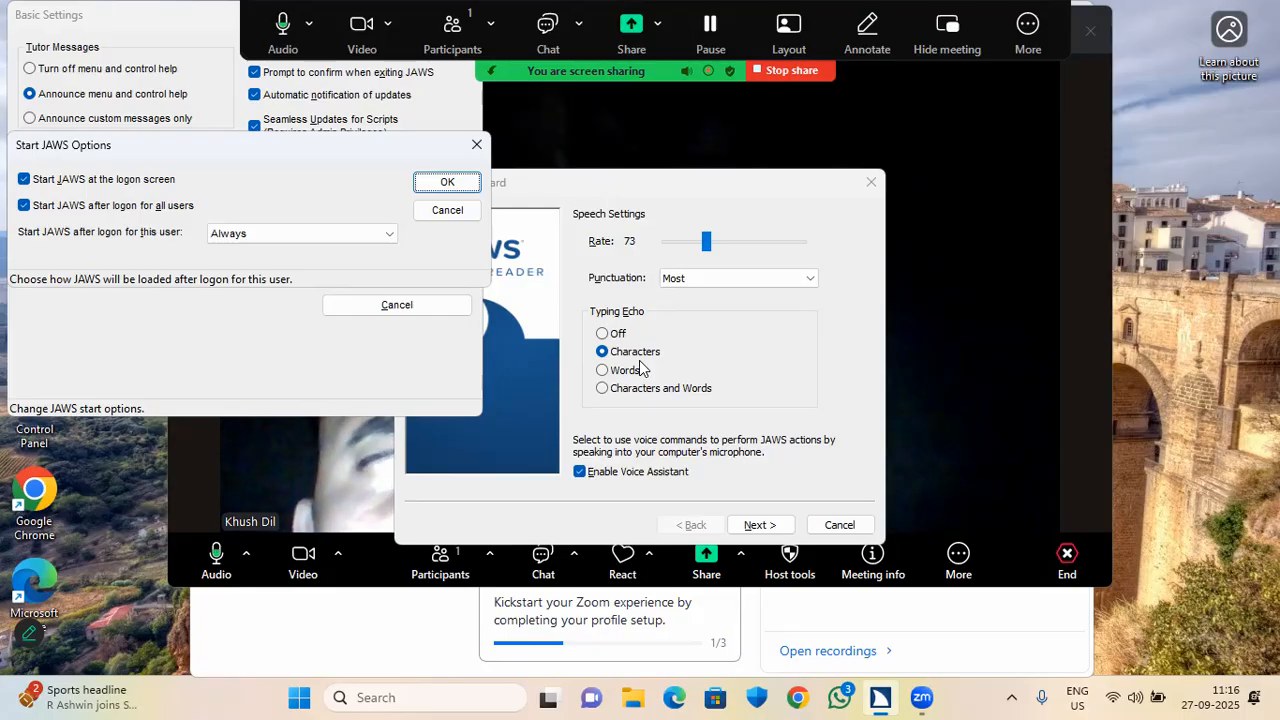
Accept the start options, return to Basic Settings, and bring up the Quit JAWS prompt.
key(Return)
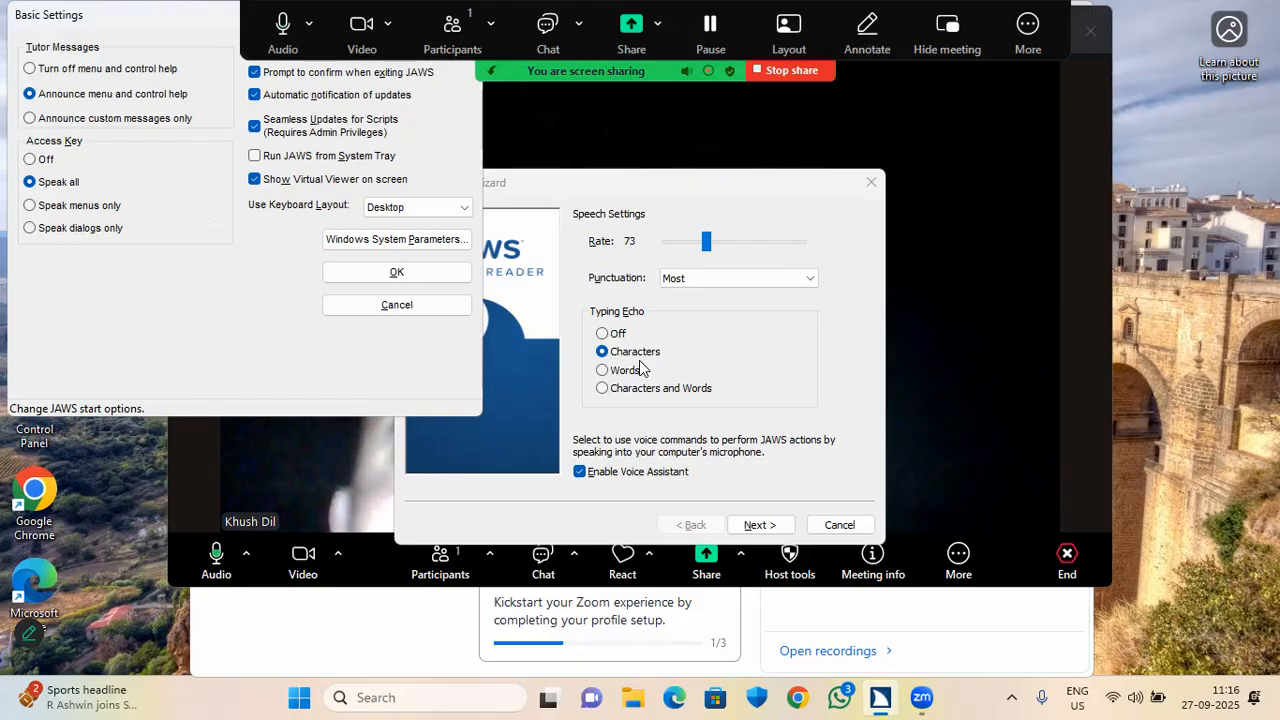
key(Tab)
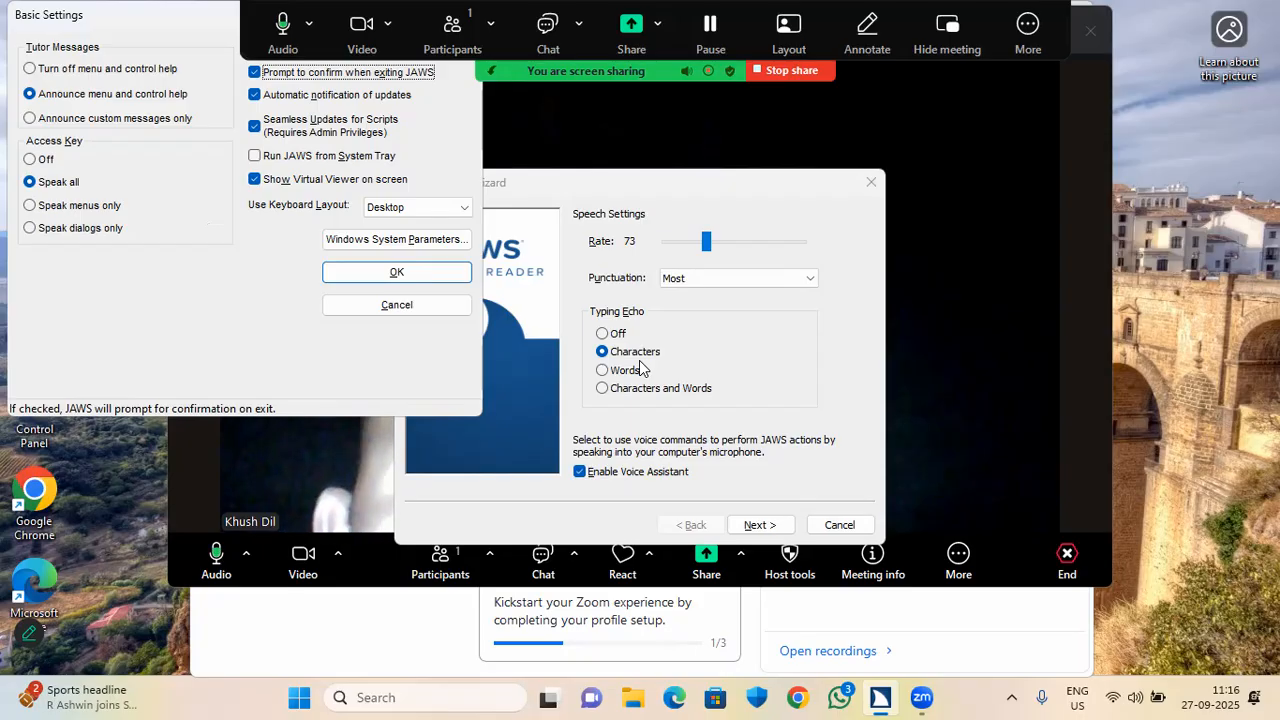
key(Insert+F4)
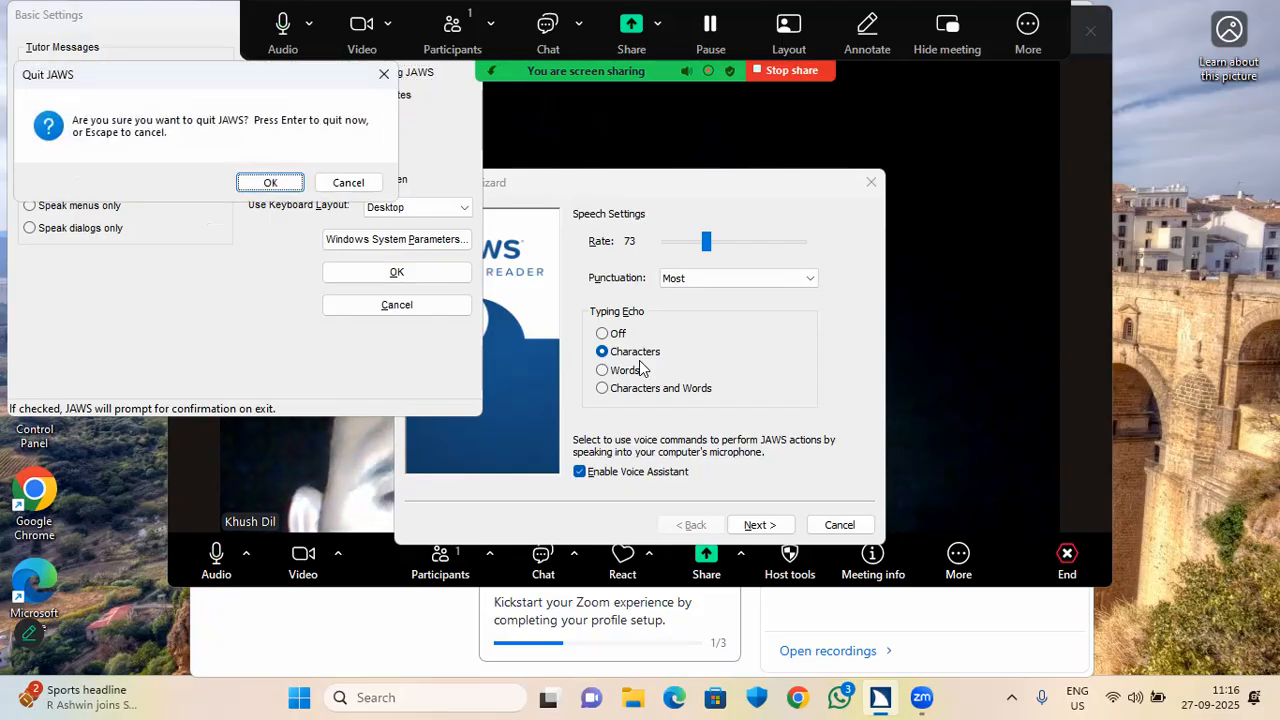
Cancel the Quit JAWS prompt, cycle between Zoom and JAWS, then show the desktop.
key(Escape)
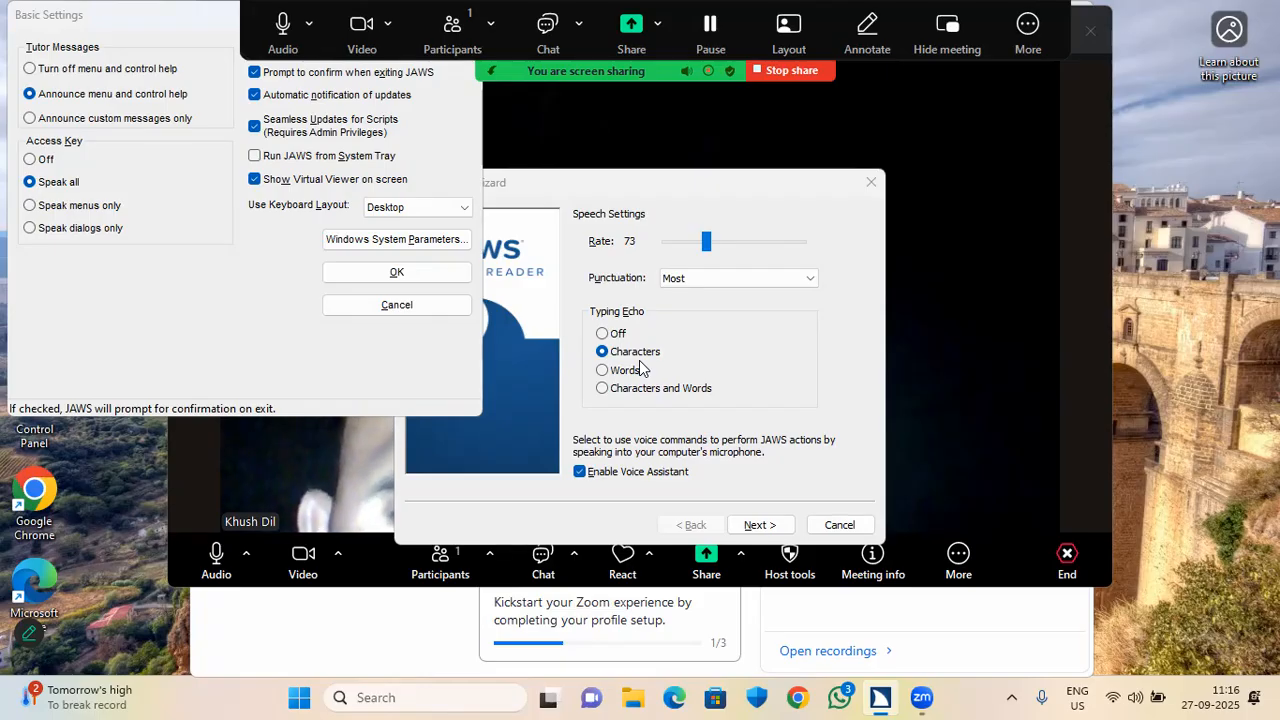
key(alt+Tab)
key(alt+Tab)
key(alt+Tab)
key(alt+Tab)
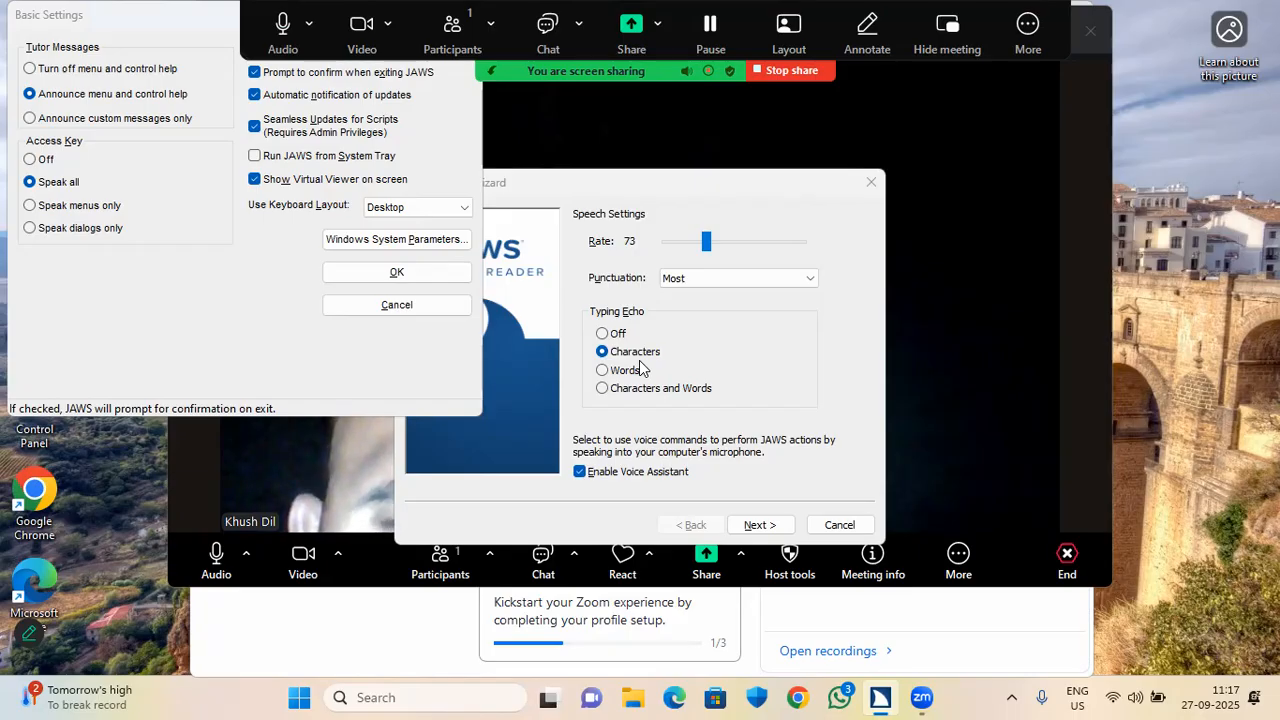
key(alt+Tab)
key(Tab)
key(Tab)
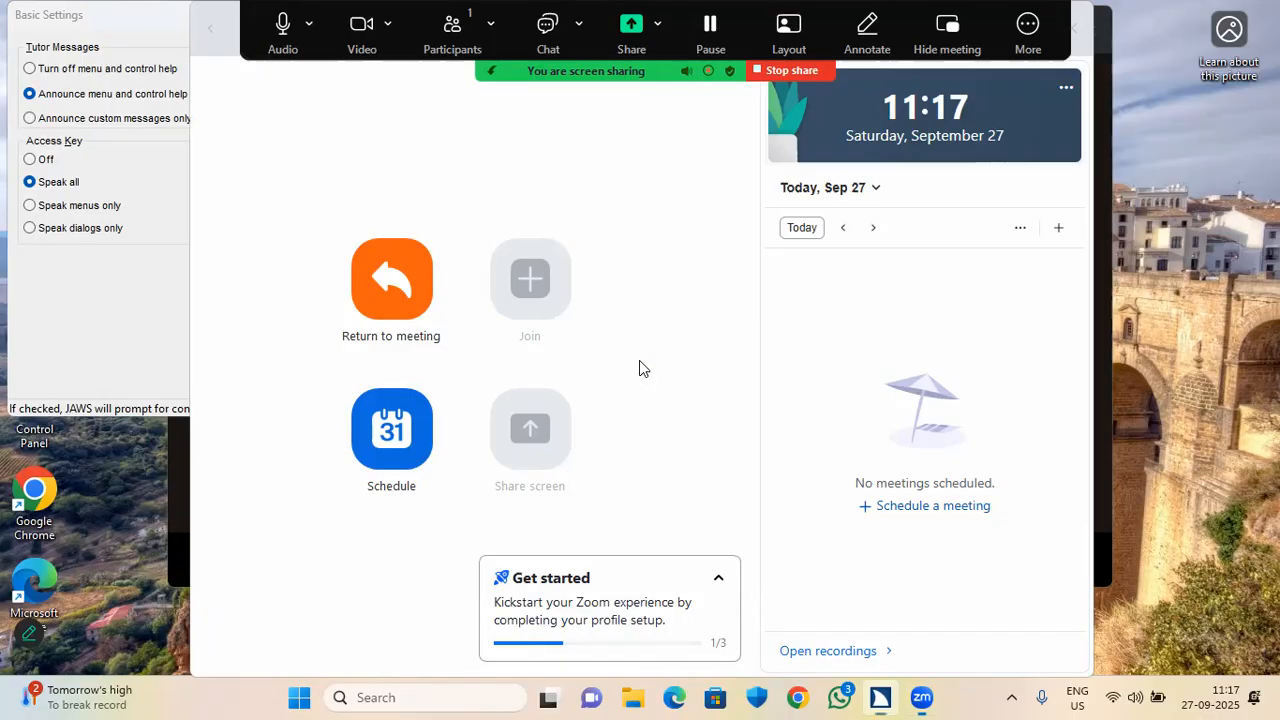
key(alt+Tab)
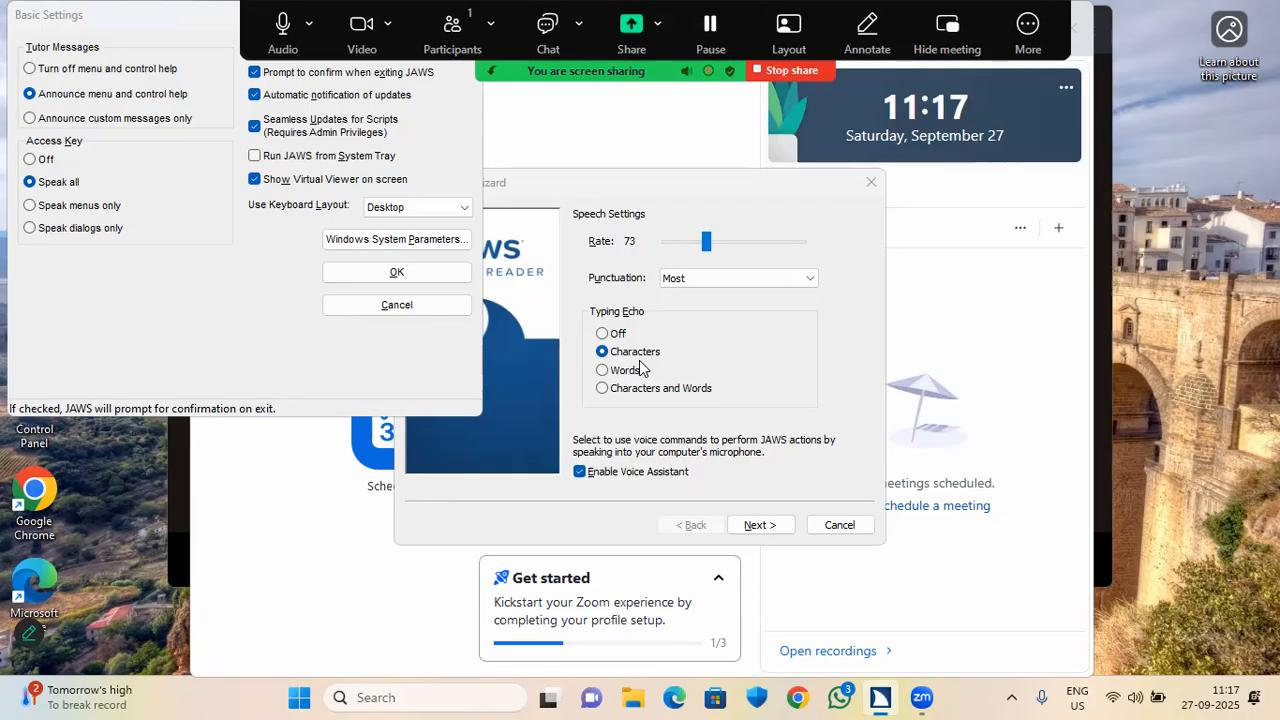
key(super+d)
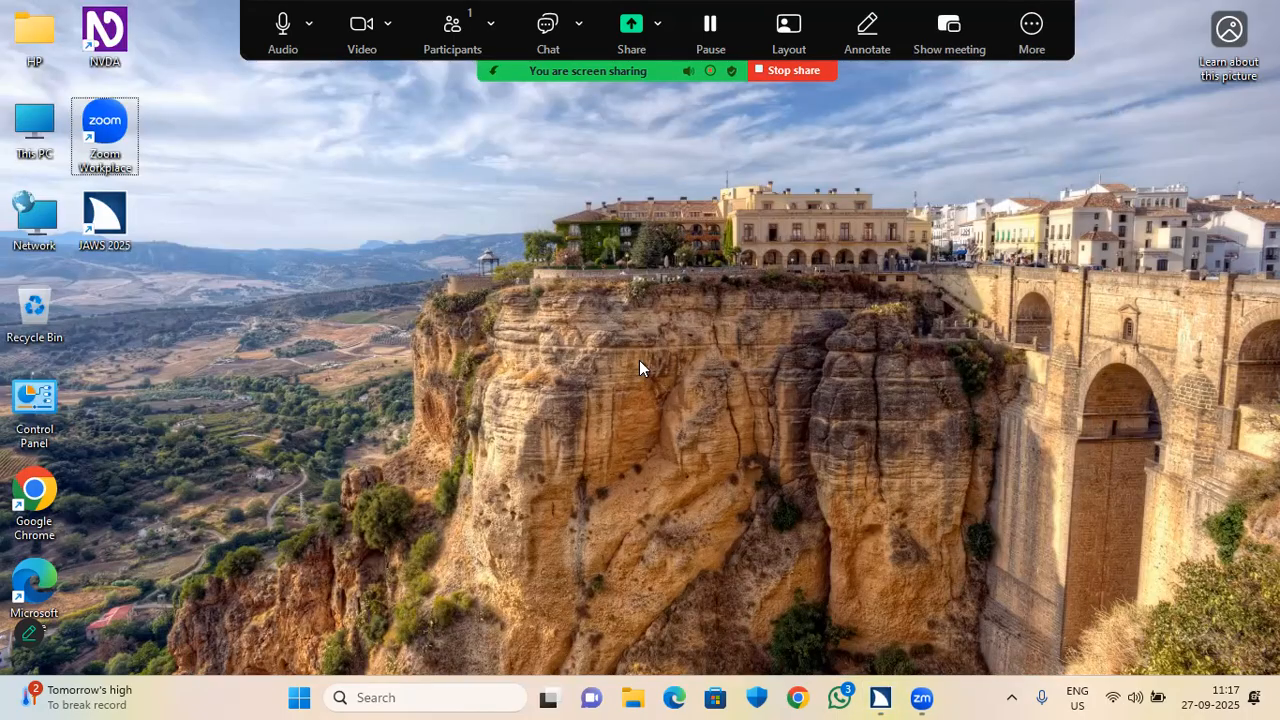
Quit JAWS with Insert+F4 and confirm the prompt.
key(Down)
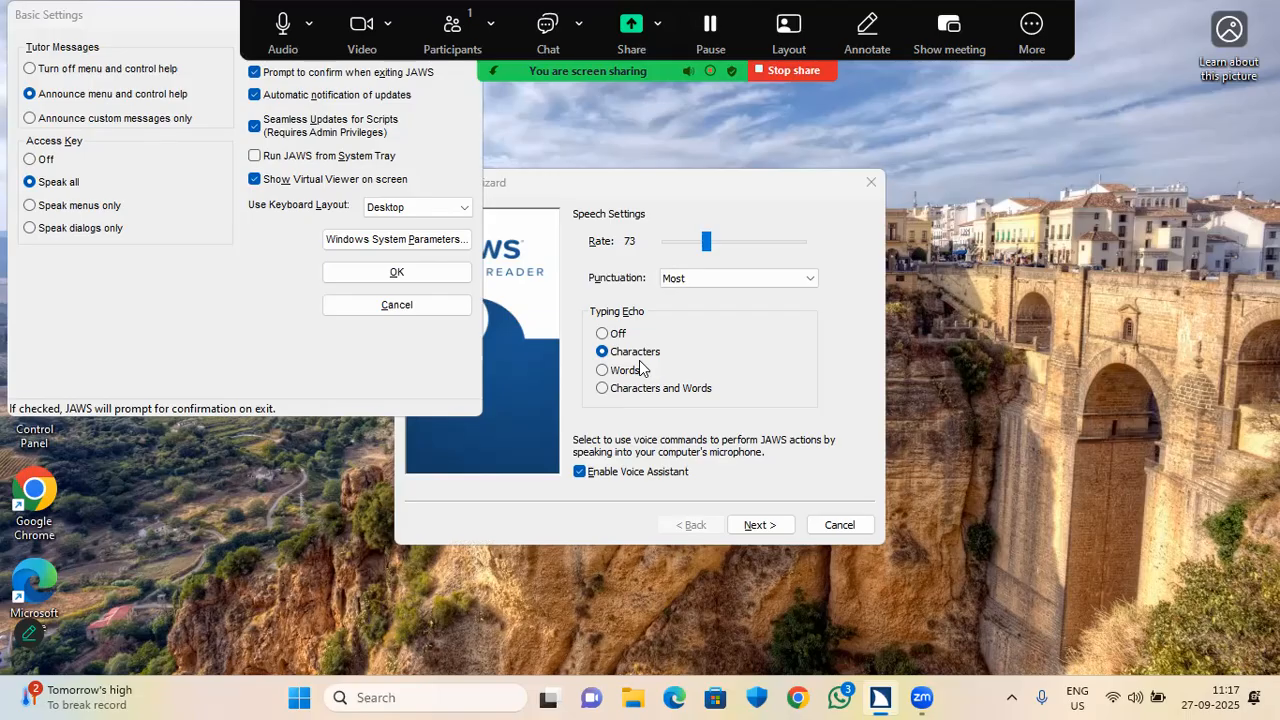
key(Insert+F4)
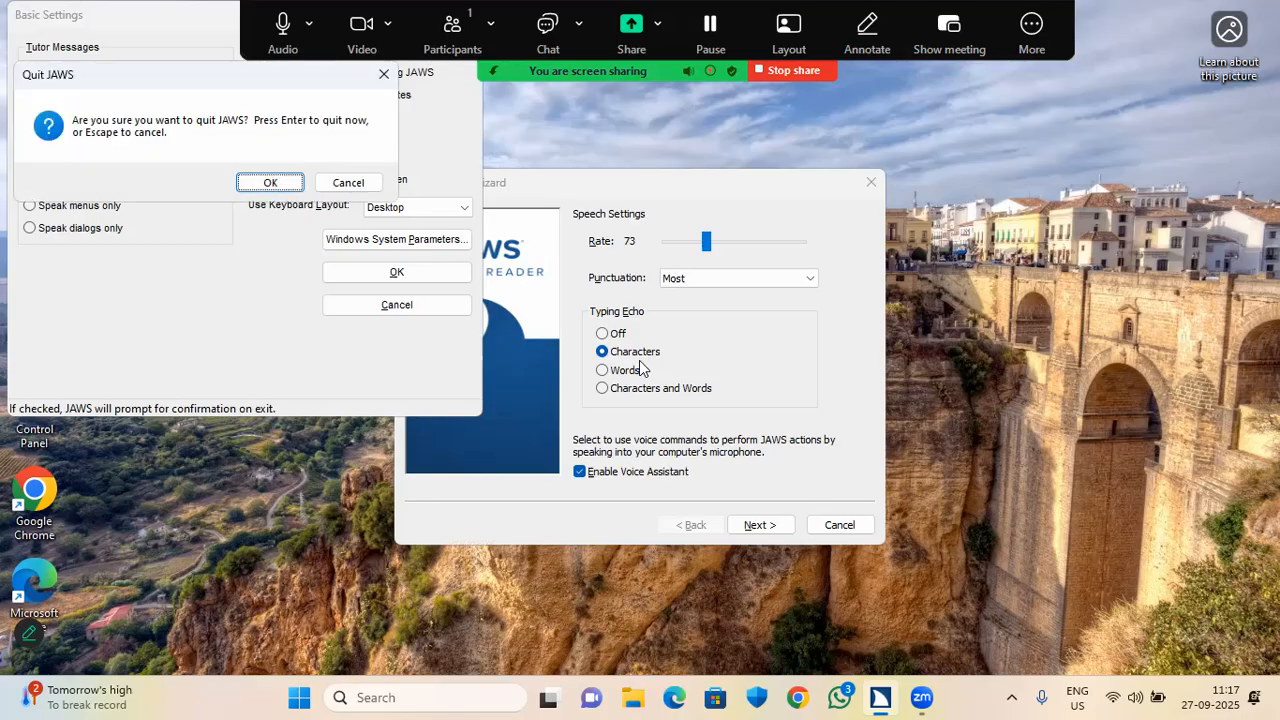
key(Return)
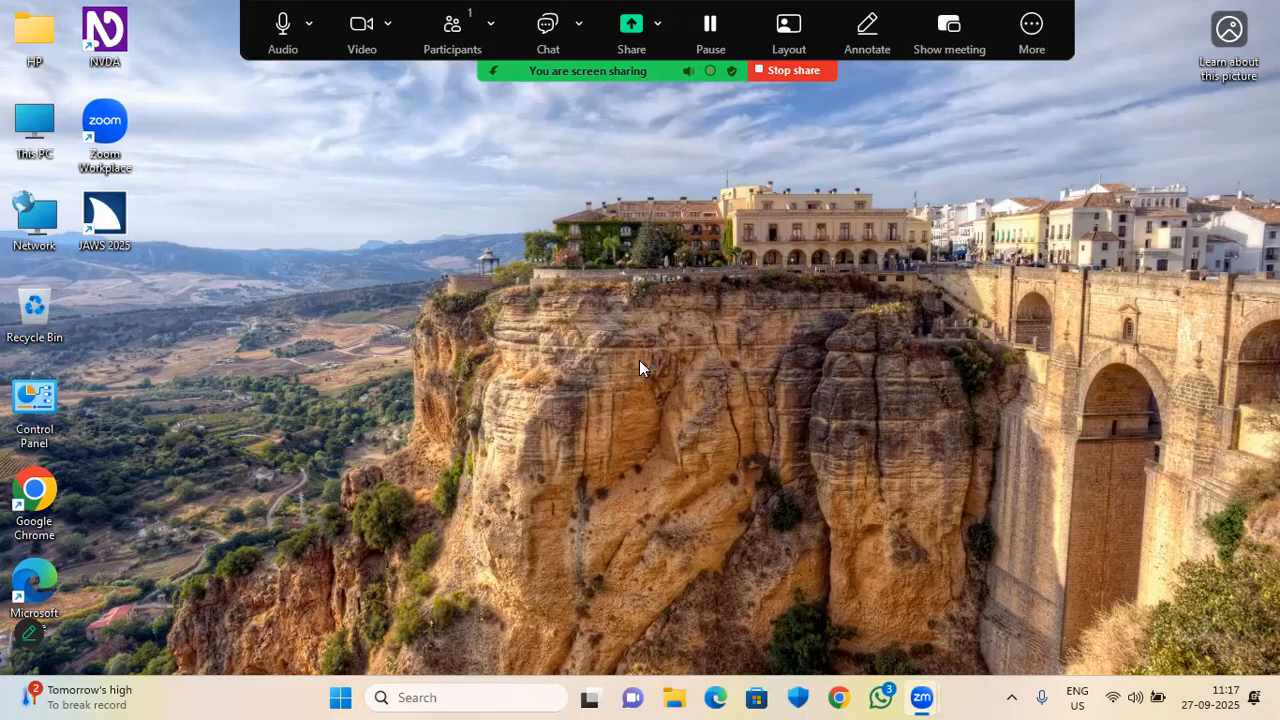
Relaunch JAWS 2025 from its desktop shortcut and switch to its window.
key(super+d)
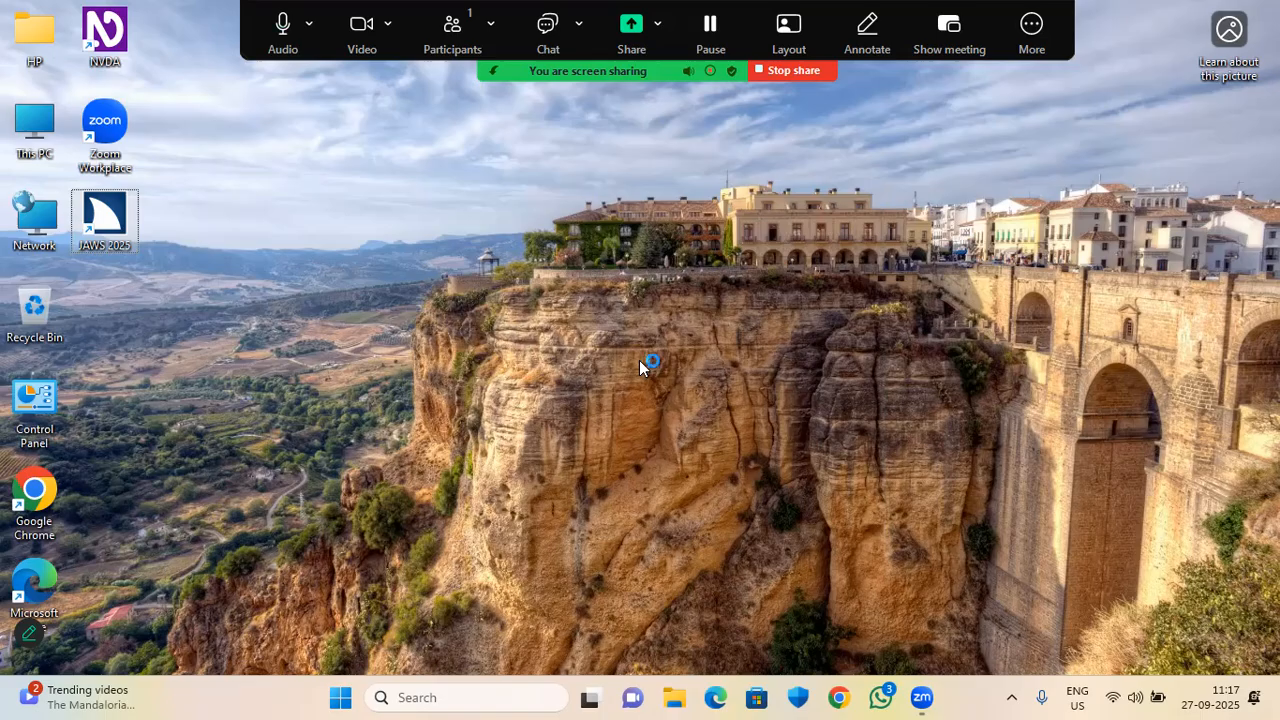
key(Return)
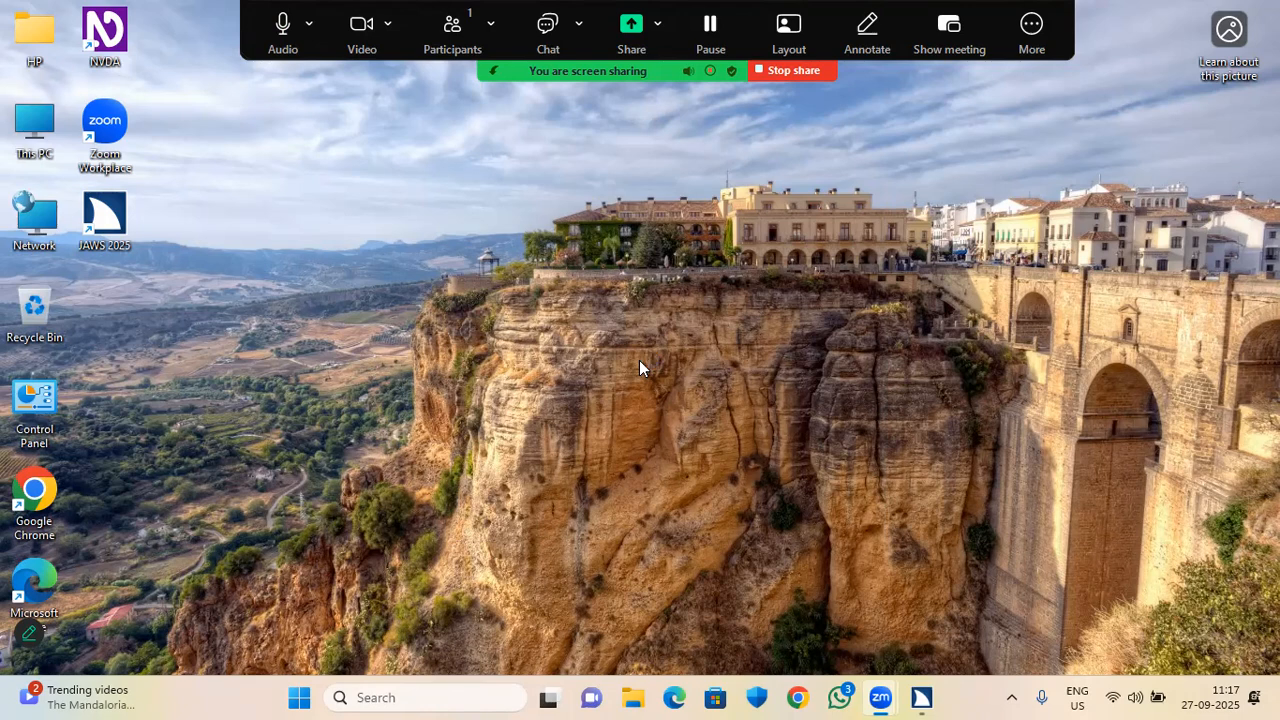
key(super+d)
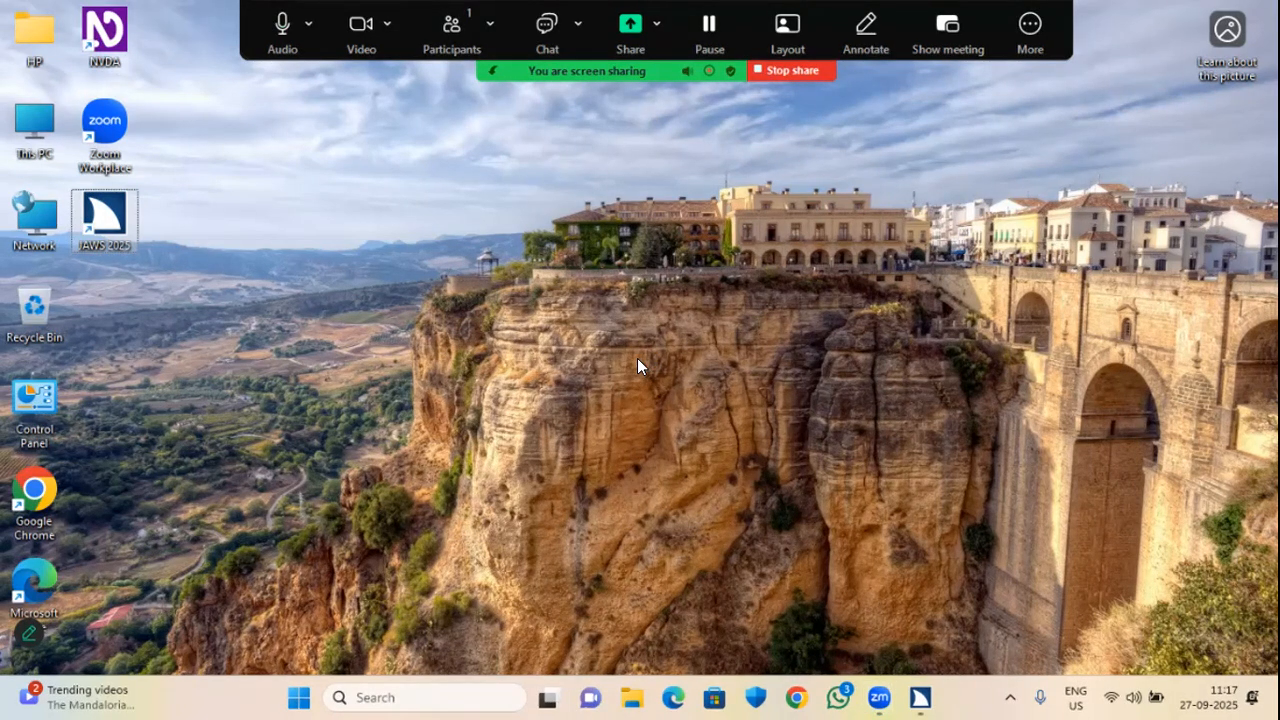
key(alt+Tab)
key(alt+Tab)
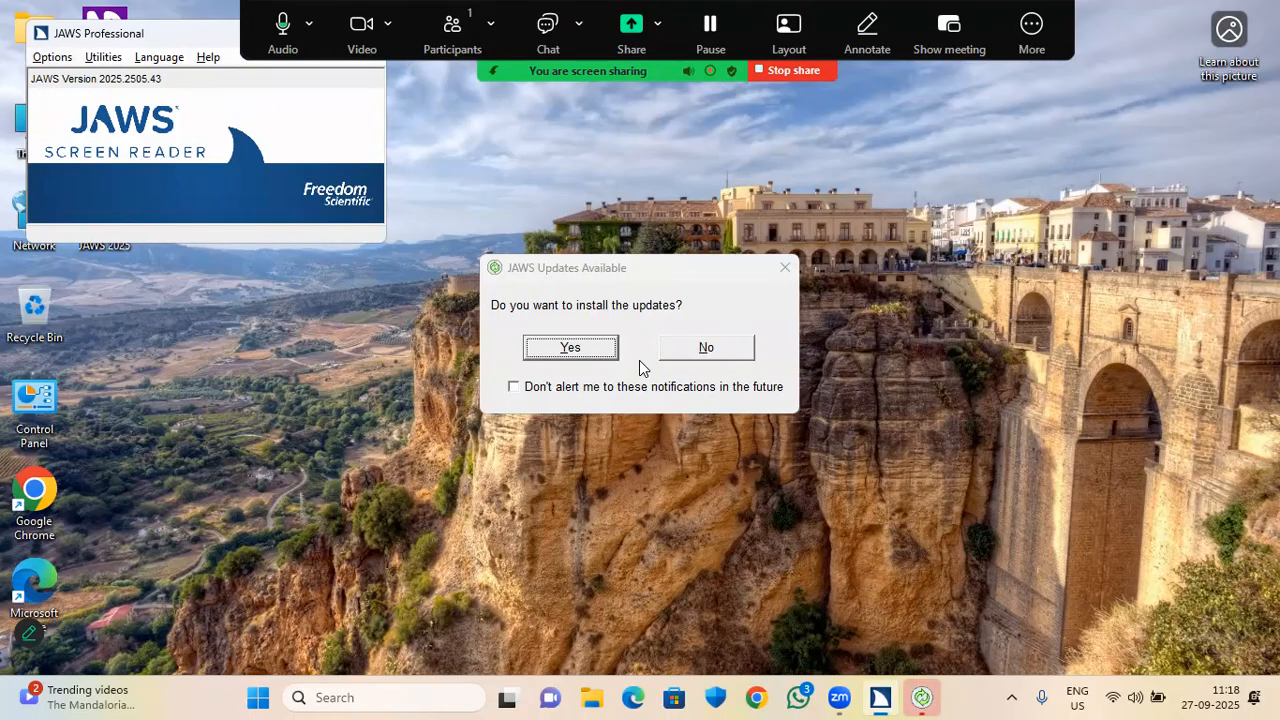
Reopen Basic Settings, check that the Start JAWS Options checkboxes and Always setting were kept, and close with OK.
key(alt+o)
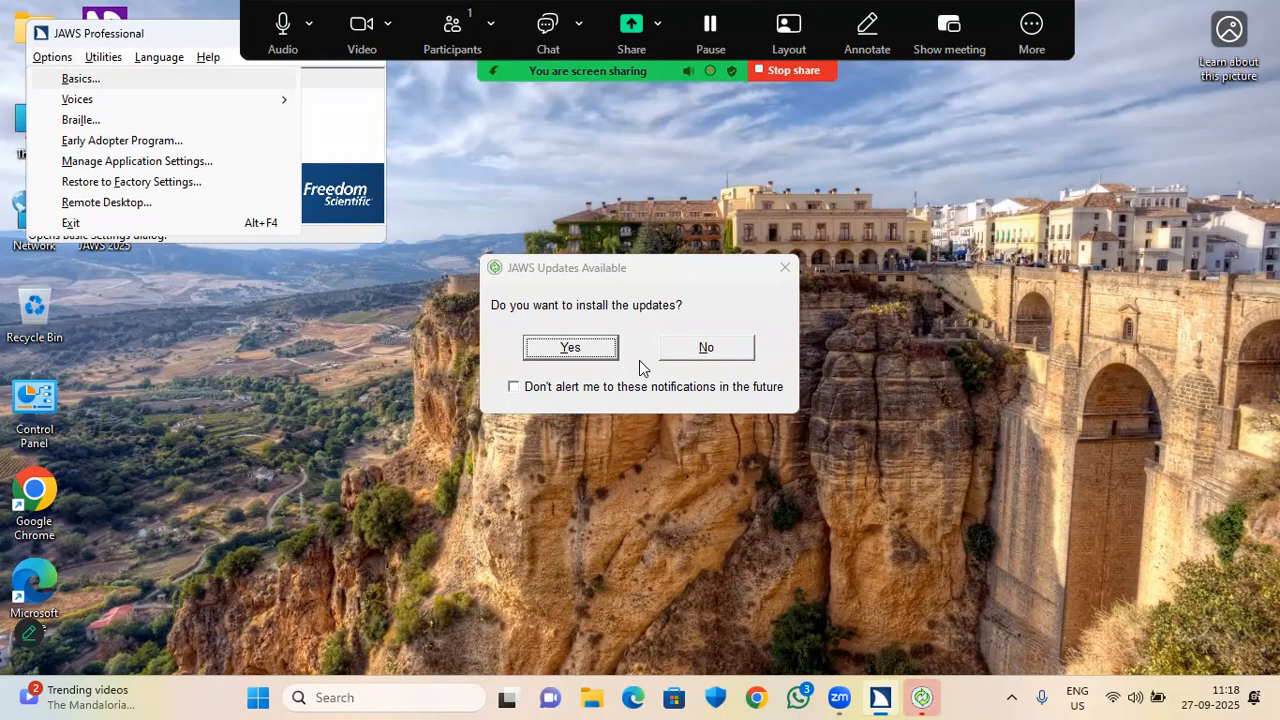
key(Return)
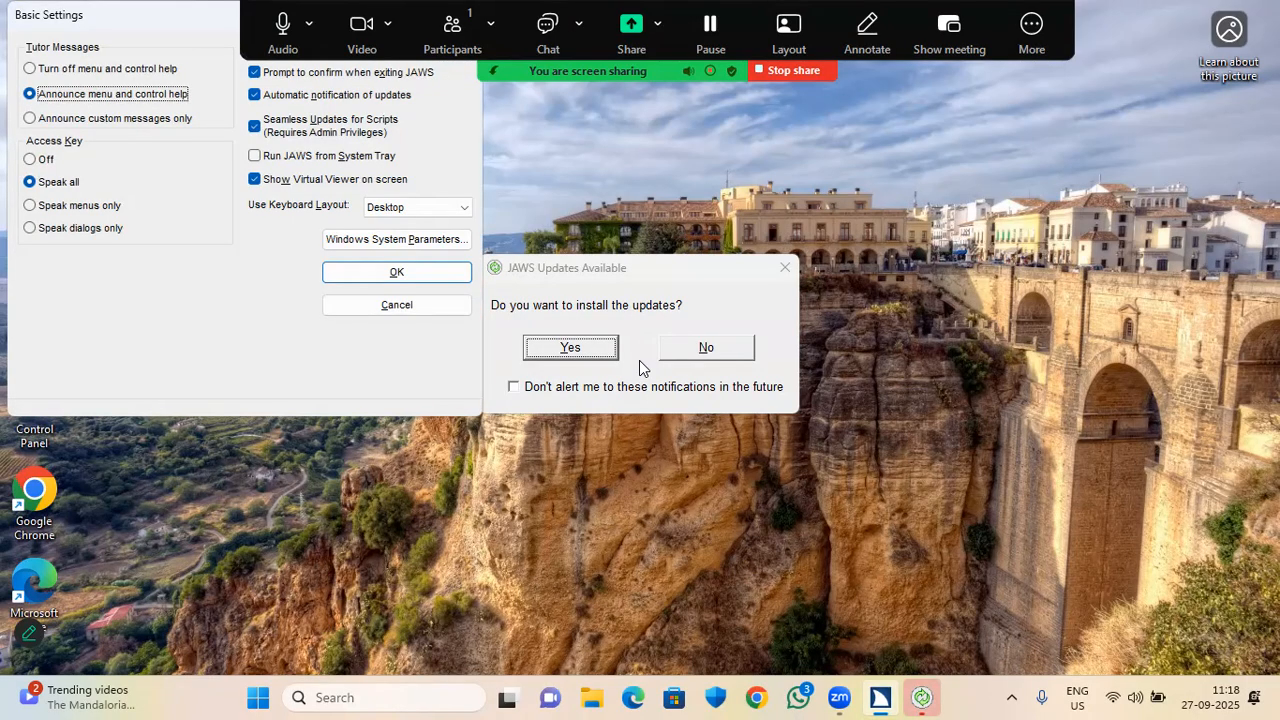
key(Tab)
key(Return)
key(Tab)
key(Tab)
key(Tab)
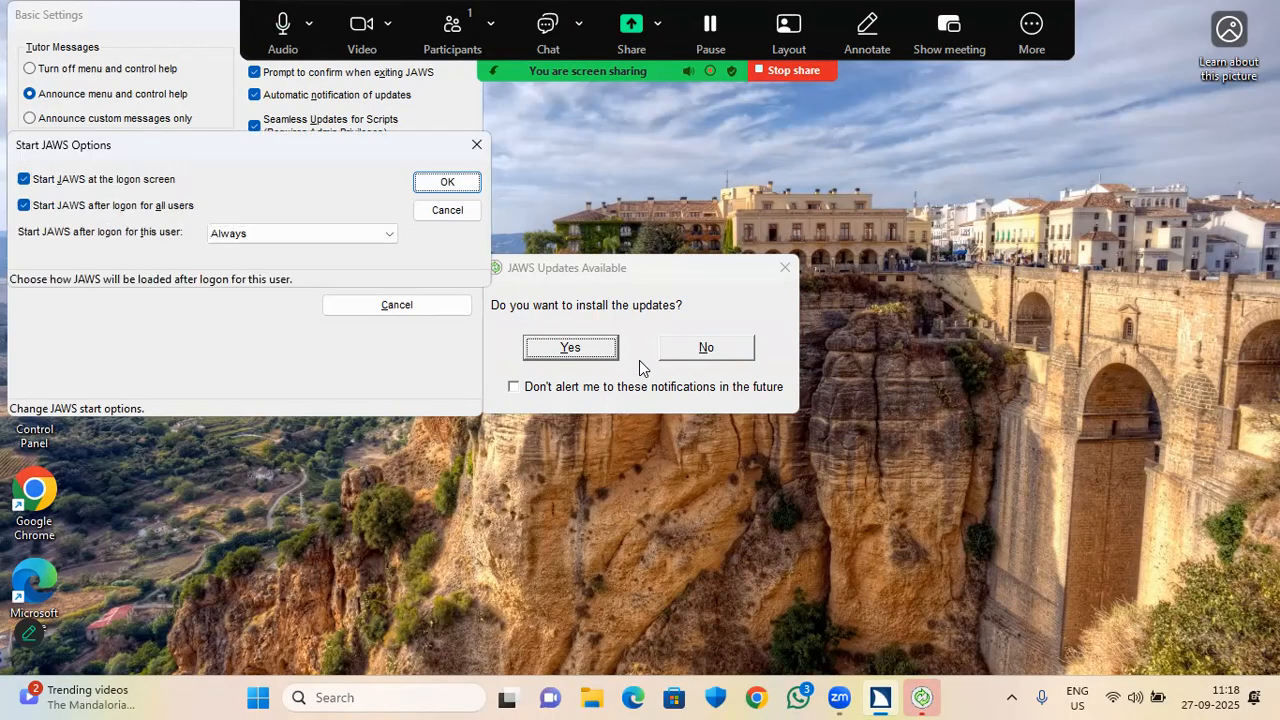
key(Tab)
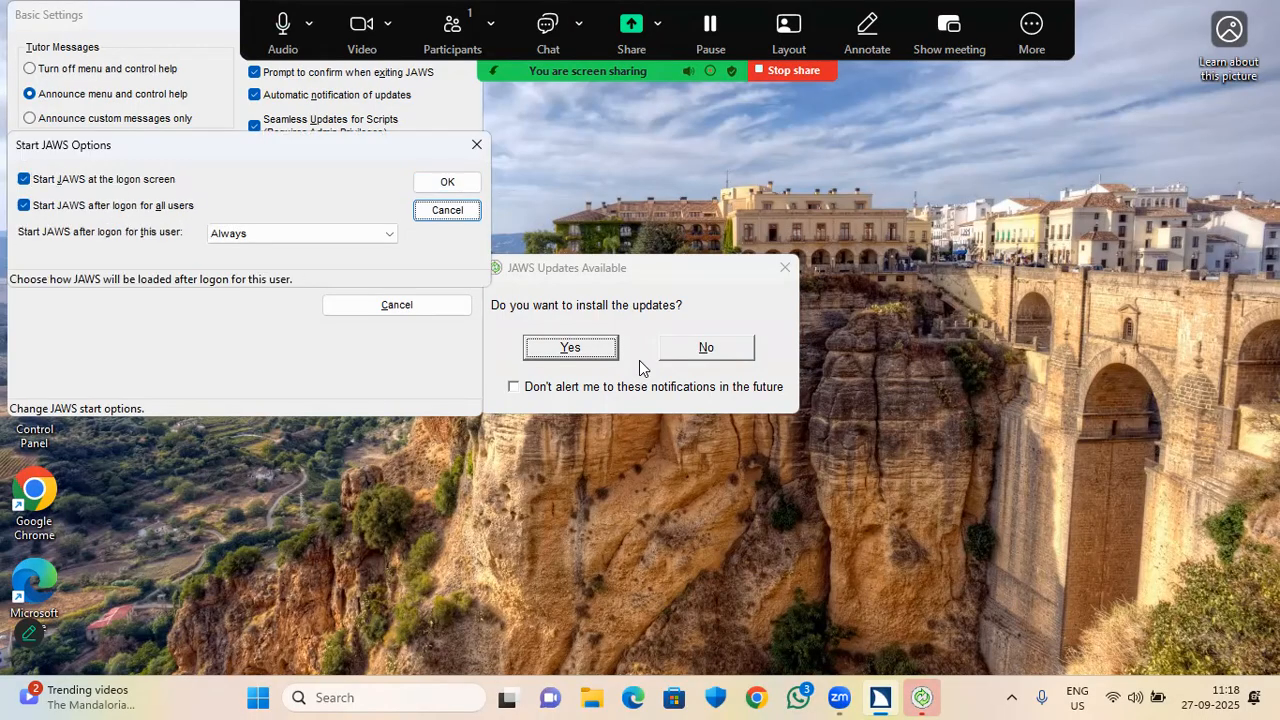
key(shift+Tab)
key(Return)
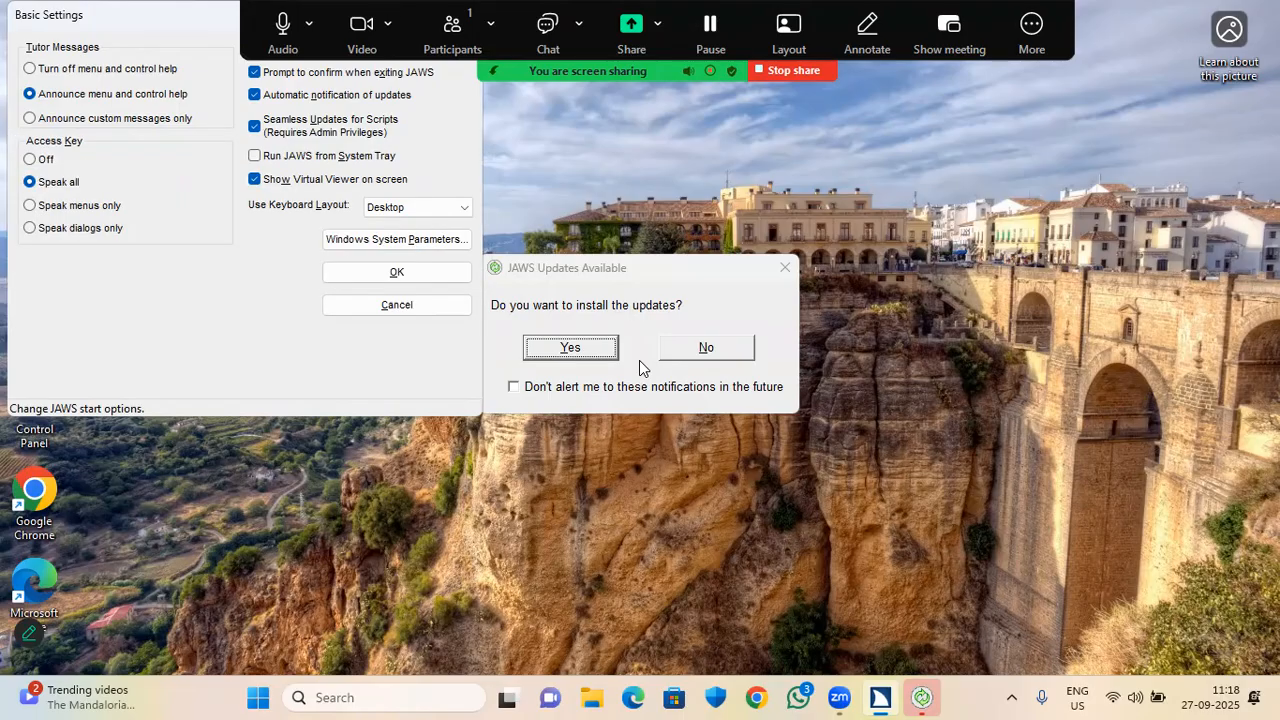
Turn off exit confirmation, automatic update notifications and seamless script updates, and enable Run JAWS from System Tray.
key(Tab)
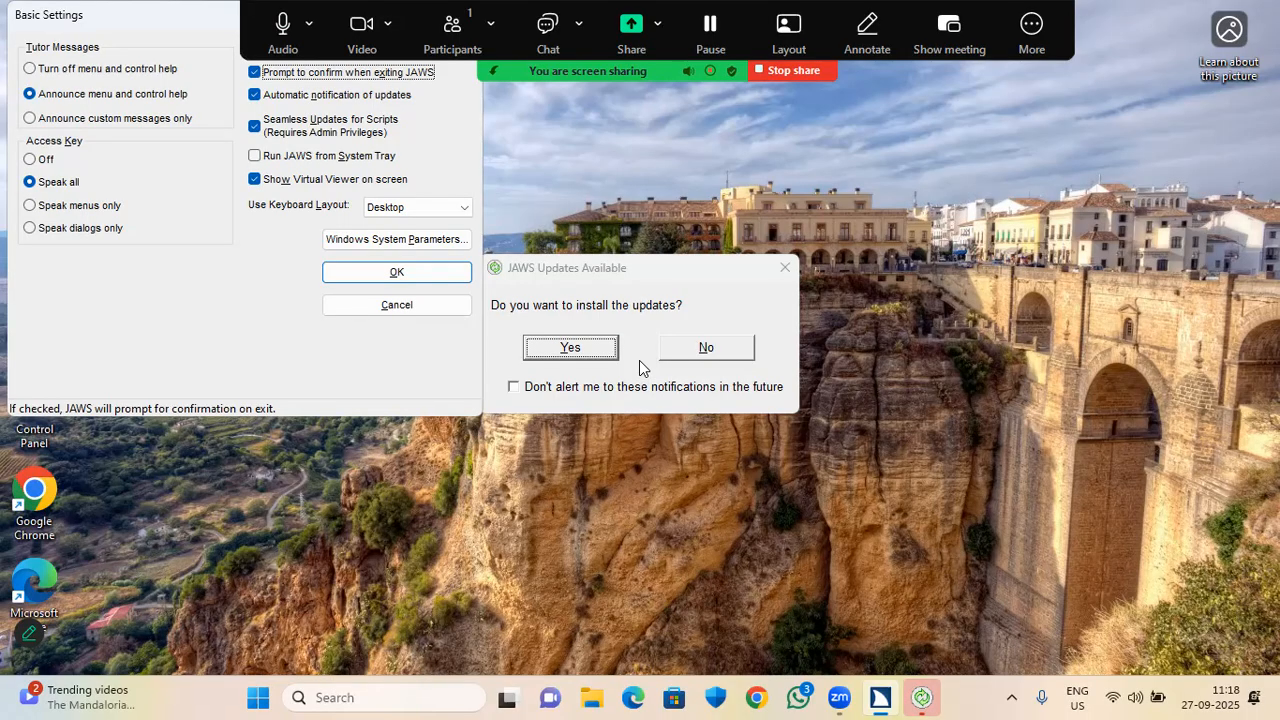
key(space)
key(Tab)
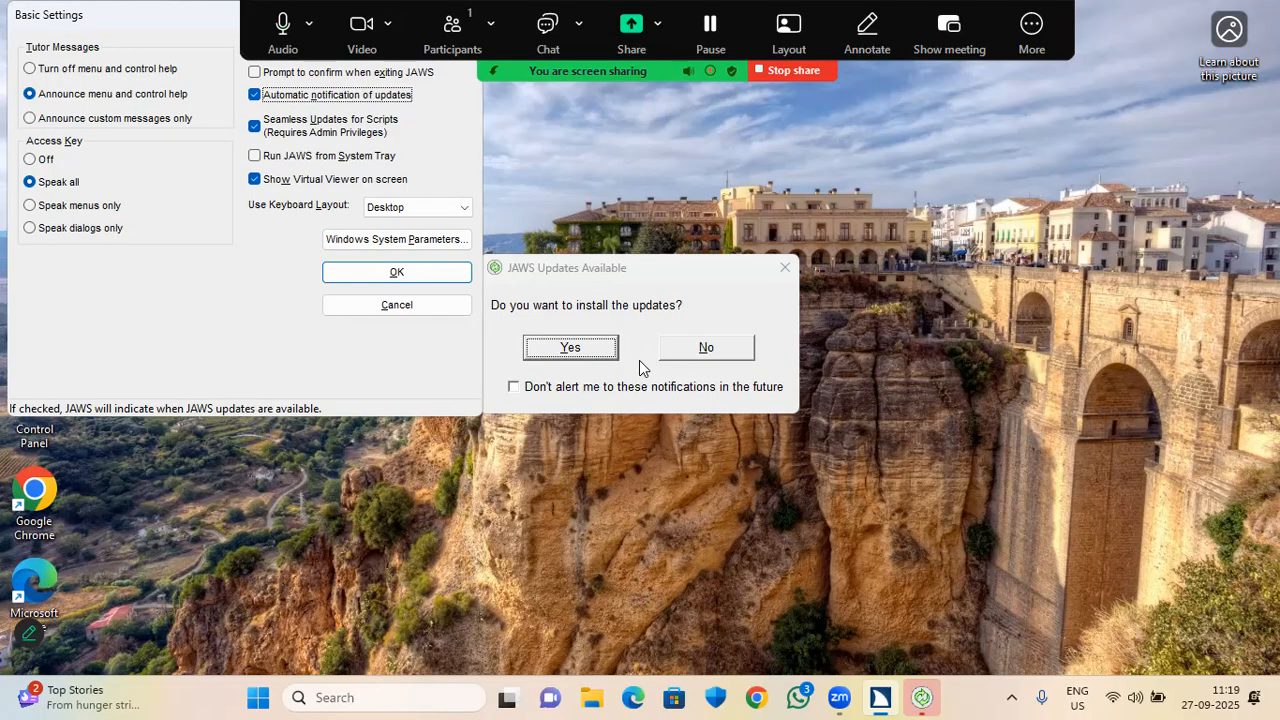
key(space)
key(Tab)
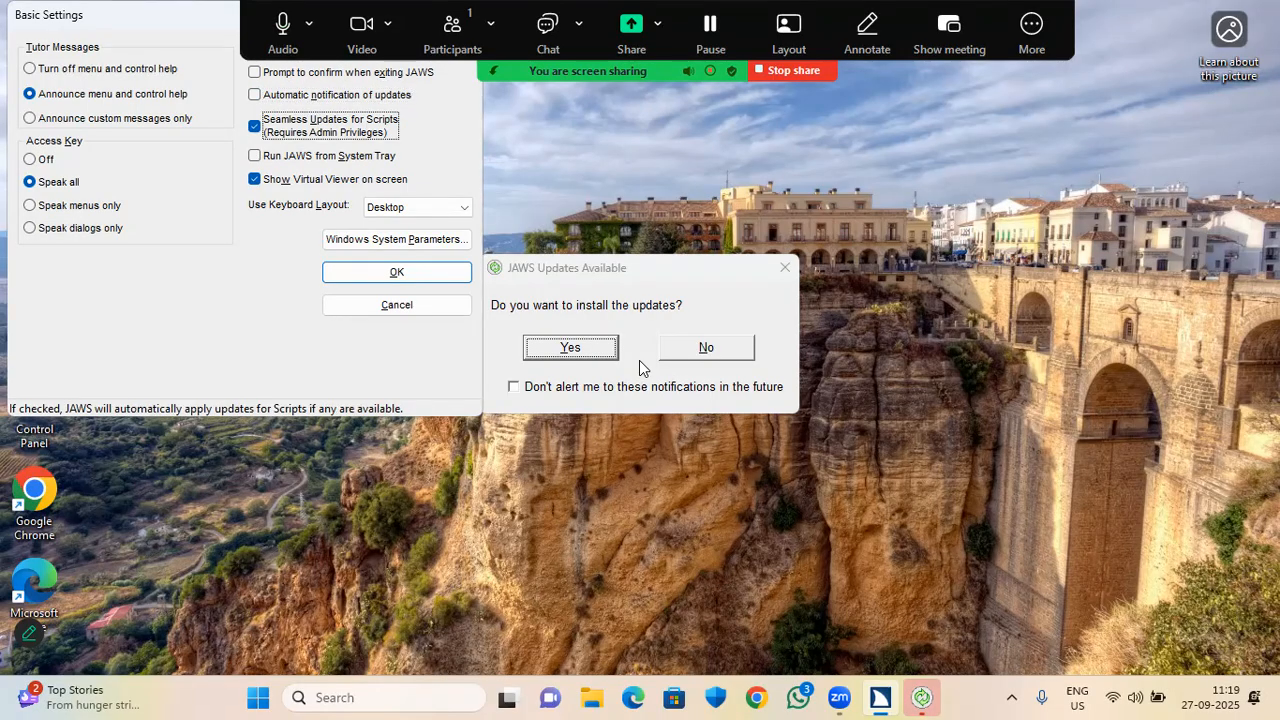
key(space)
key(Tab)
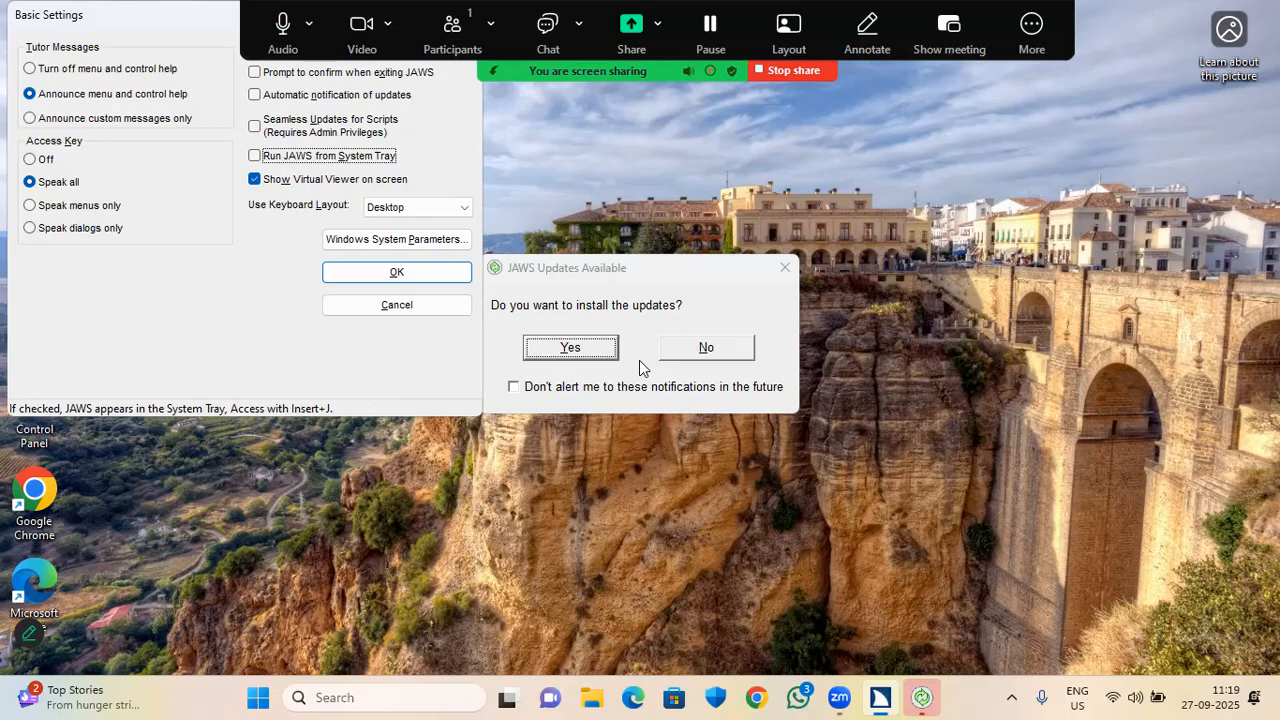
key(space)
key(Tab)
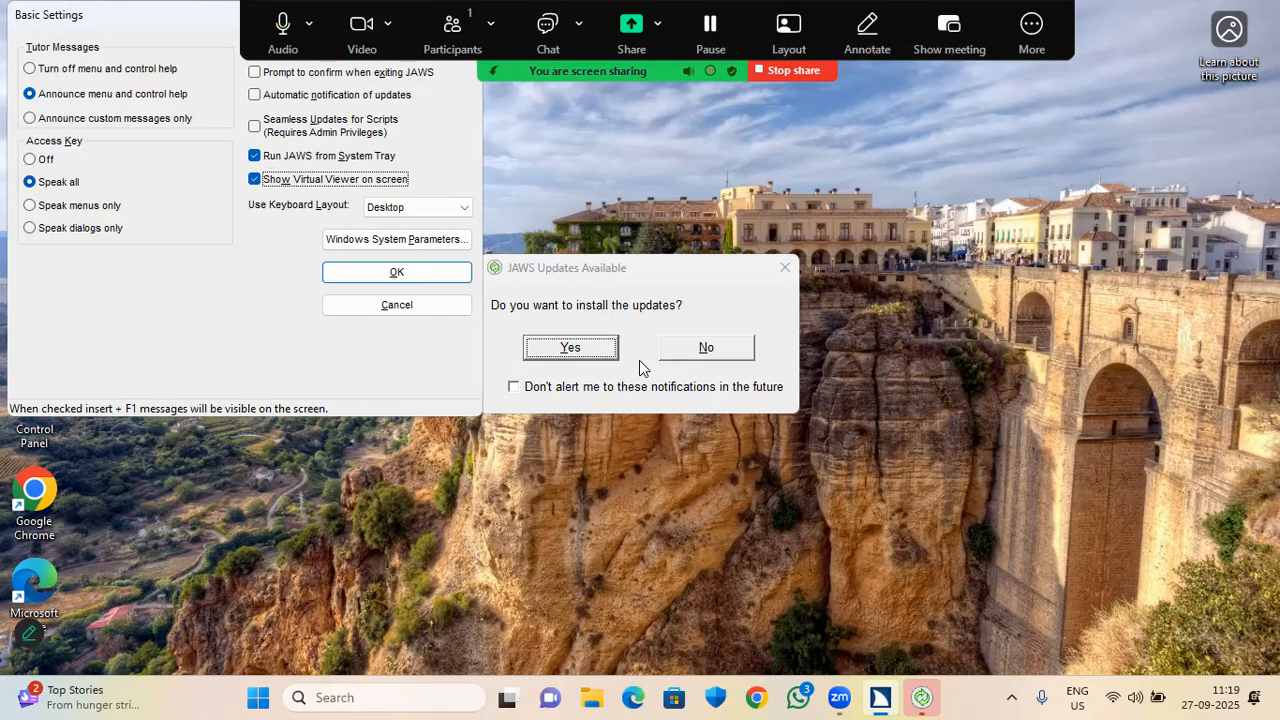
Leave the keyboard layout on Desktop, confirm Basic Settings with OK, and show the desktop.
key(Tab)
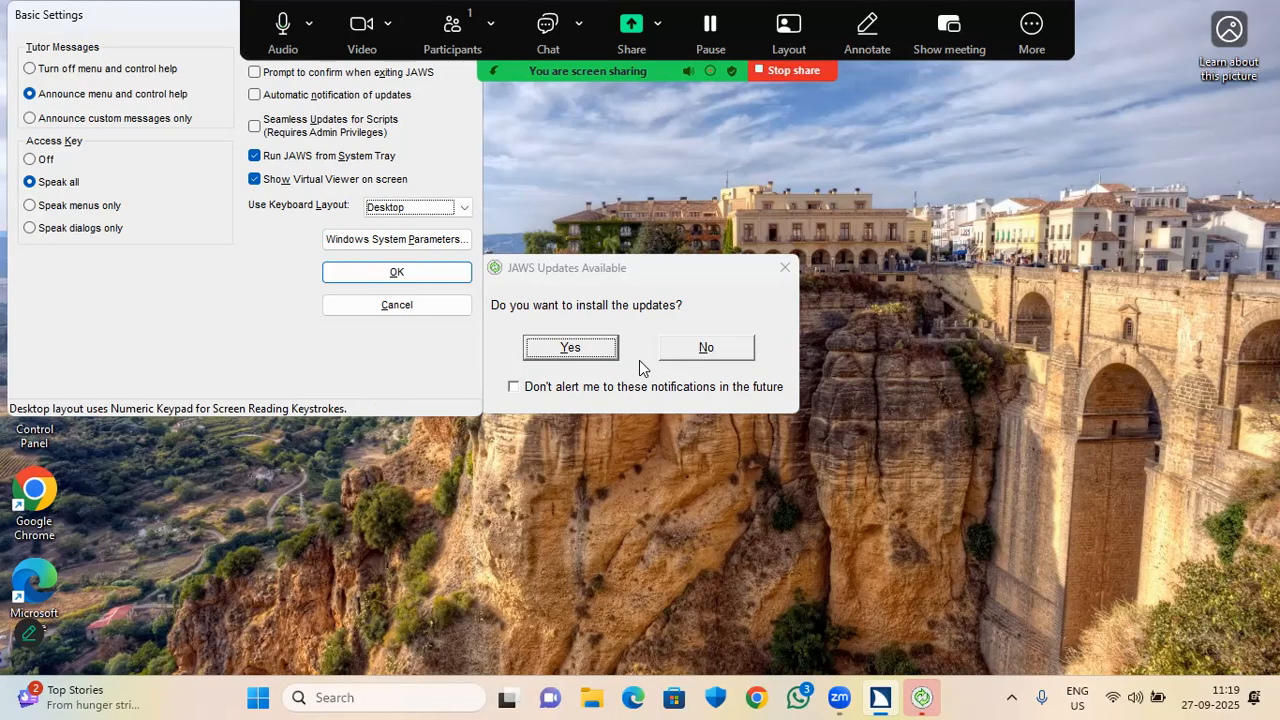
key(Down)
key(Down)
key(Up)
key(Up)
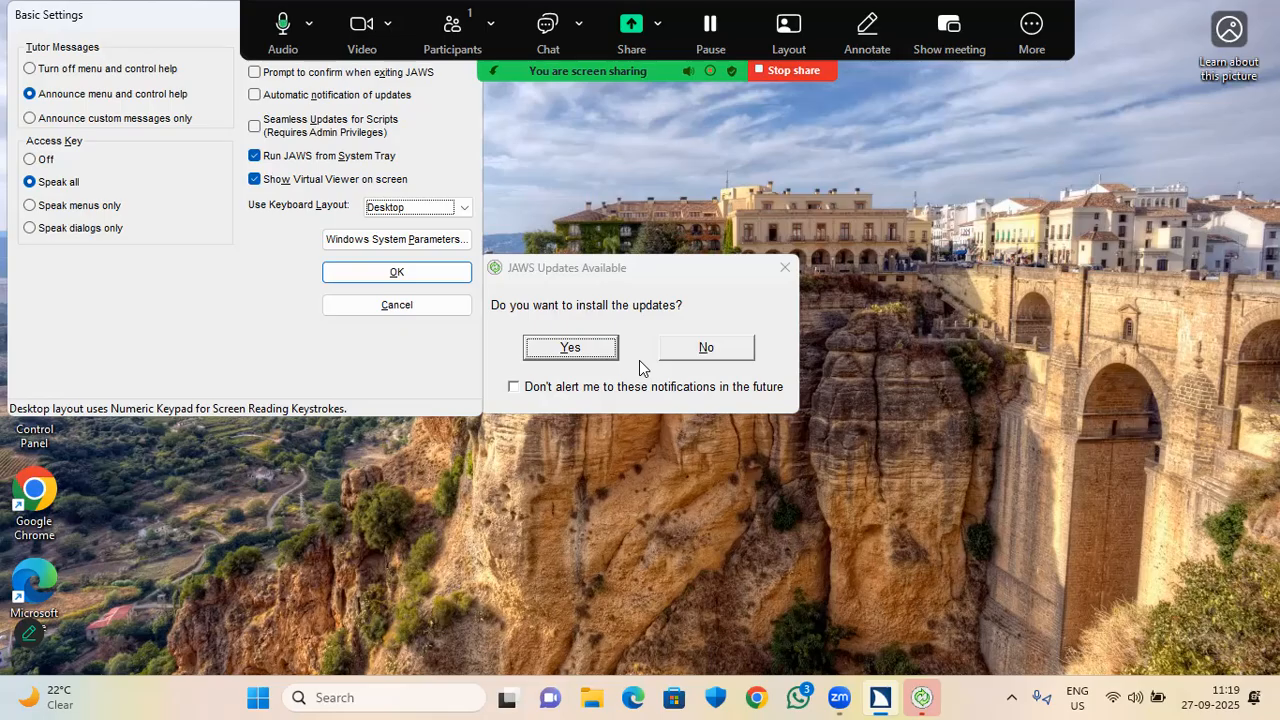
key(Tab)
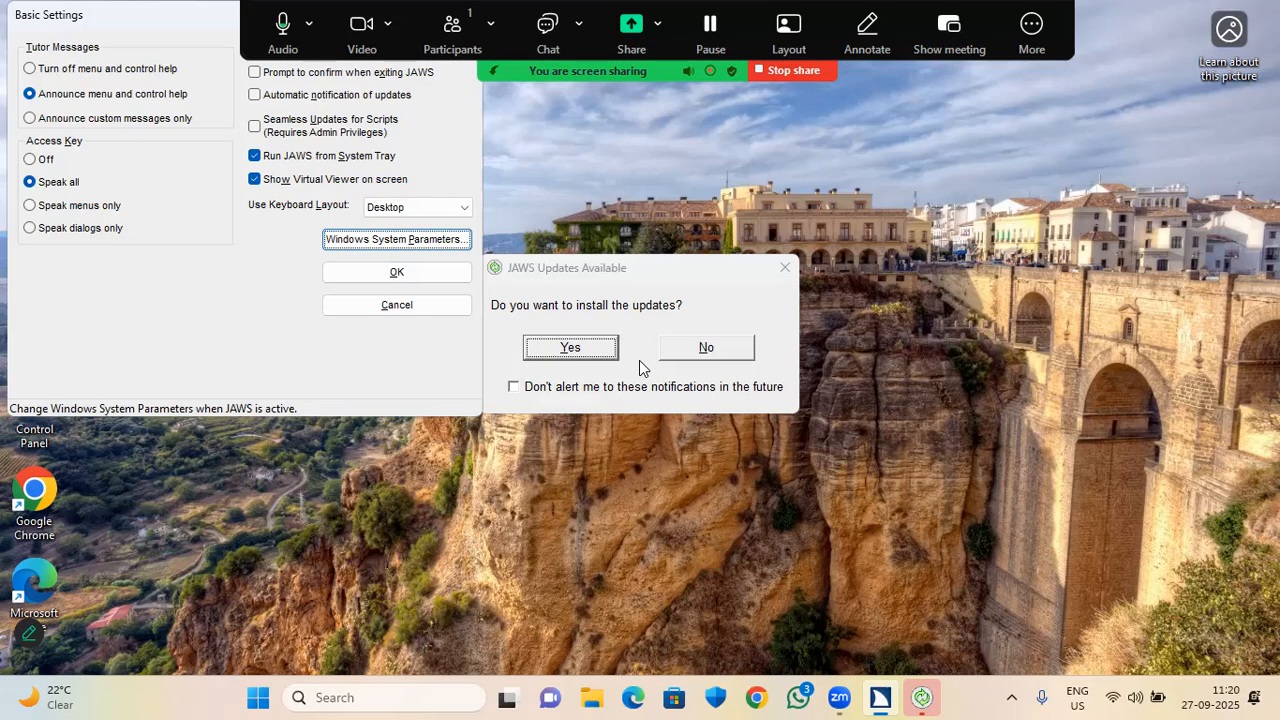
key(Tab)
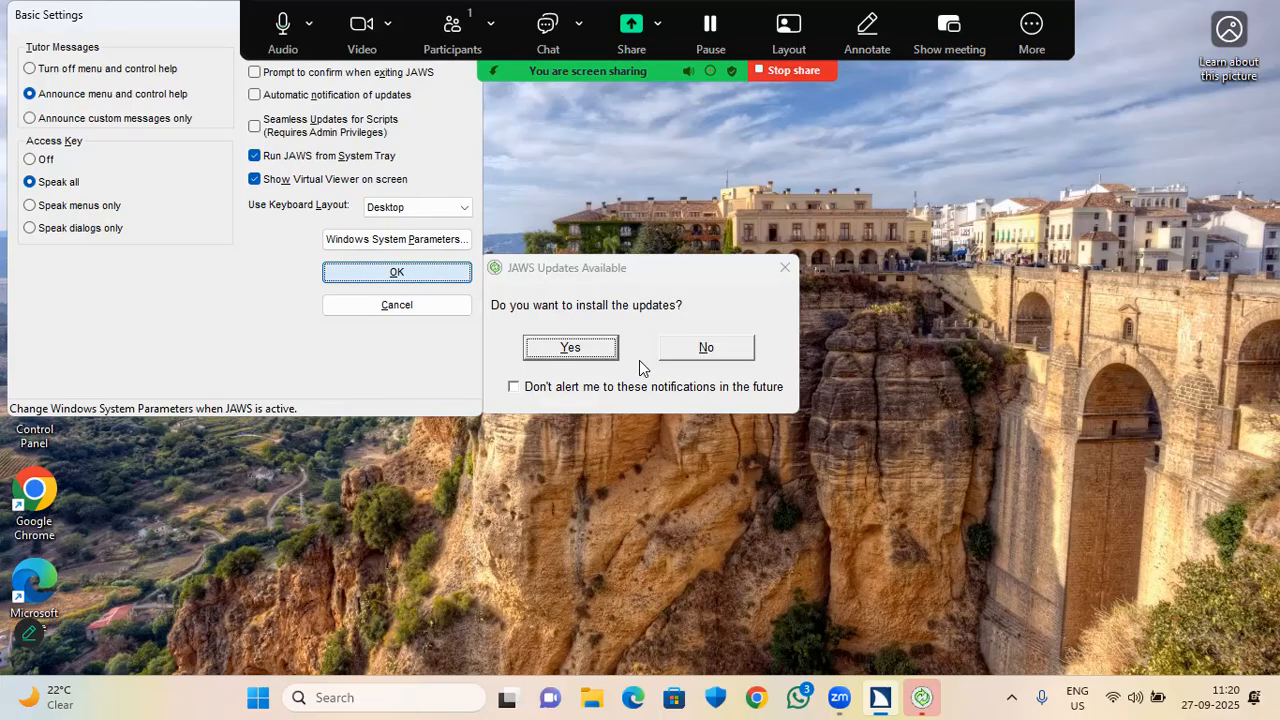
key(Return)
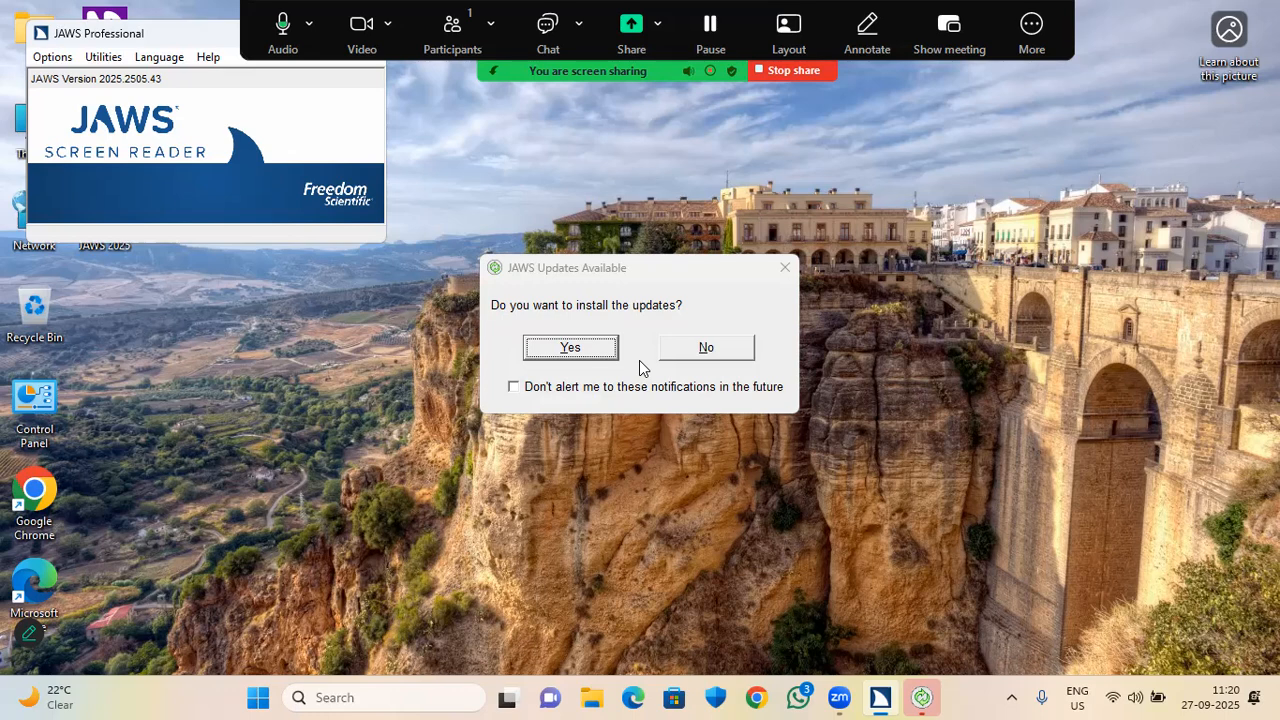
key(super+d)
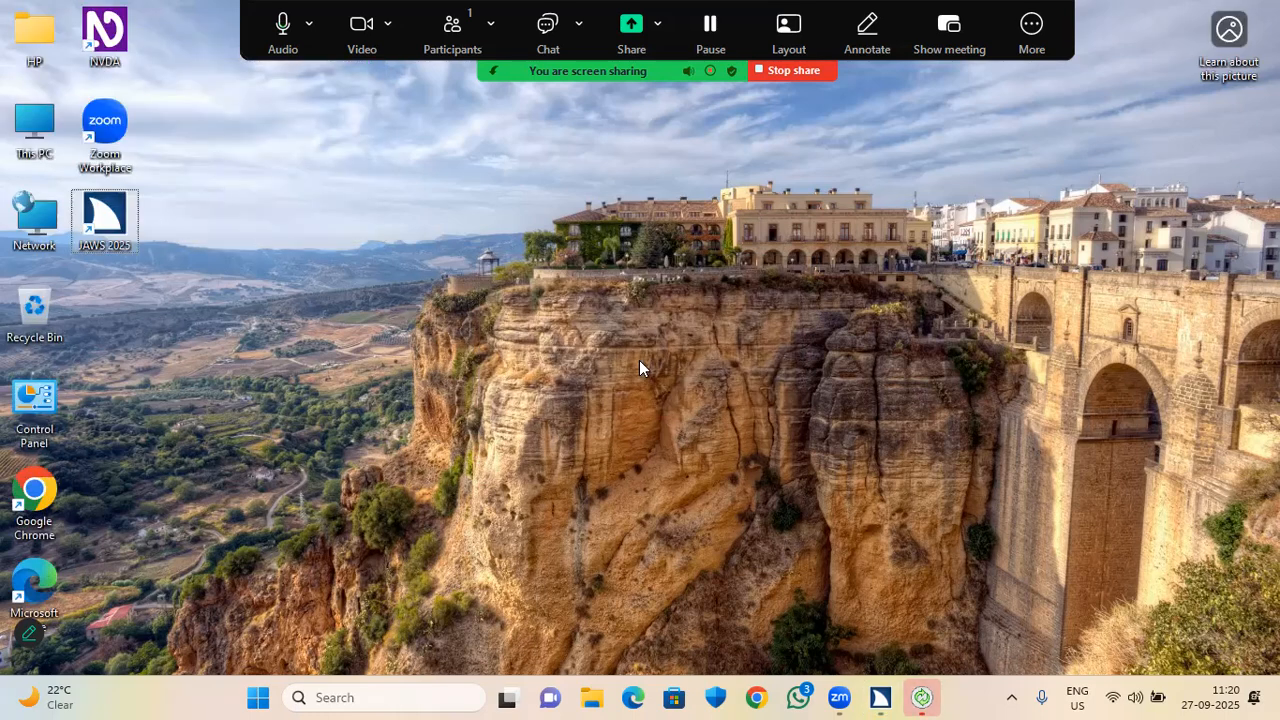
Launch Word by running 'winword' from the Run box and start a blank document.
key(super+r)
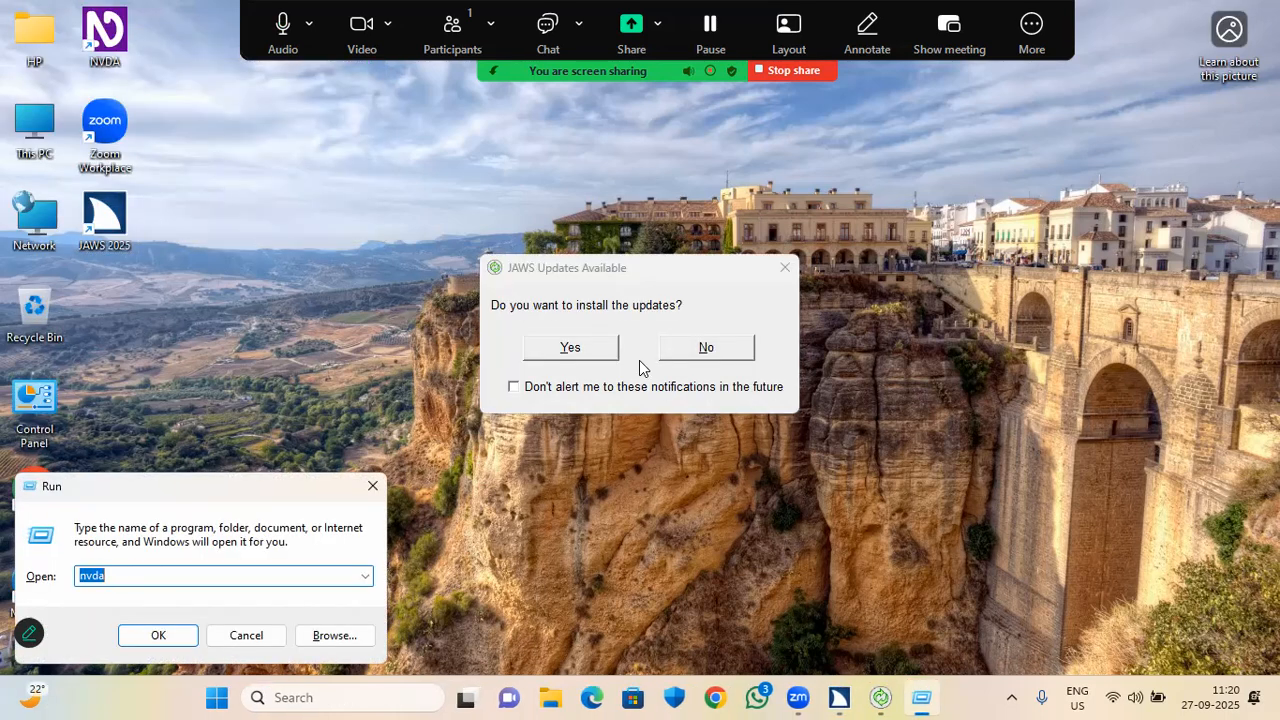
key(Down)
text(winword)
key(Return)
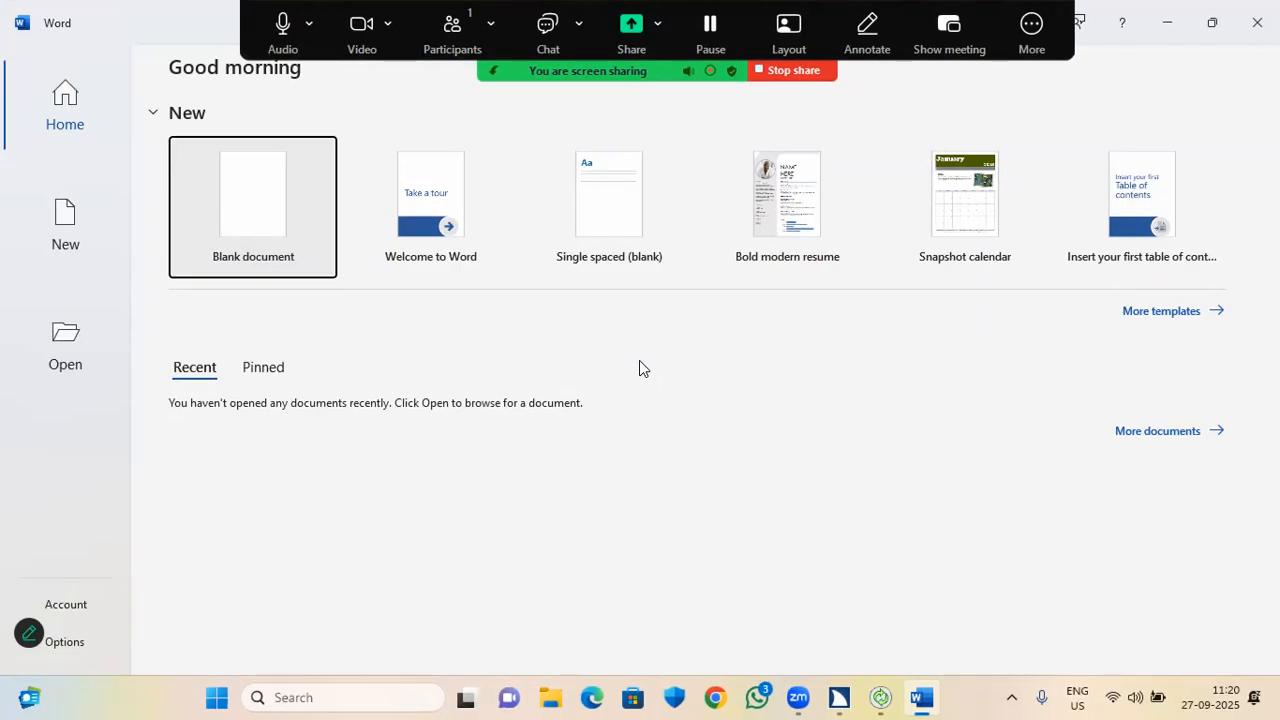
key(Return)
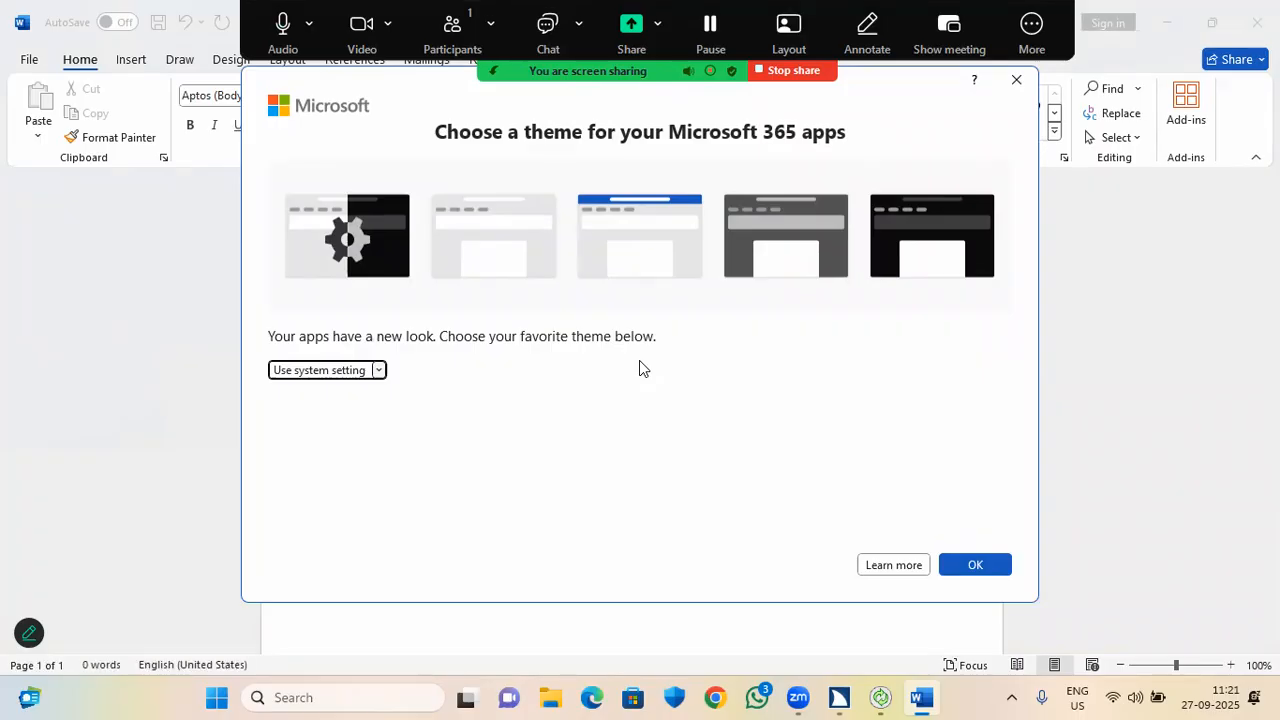
Accept the theme prompt with OK and type a self-introduction giving the user's name and hometown.
key(Tab)
key(Tab)
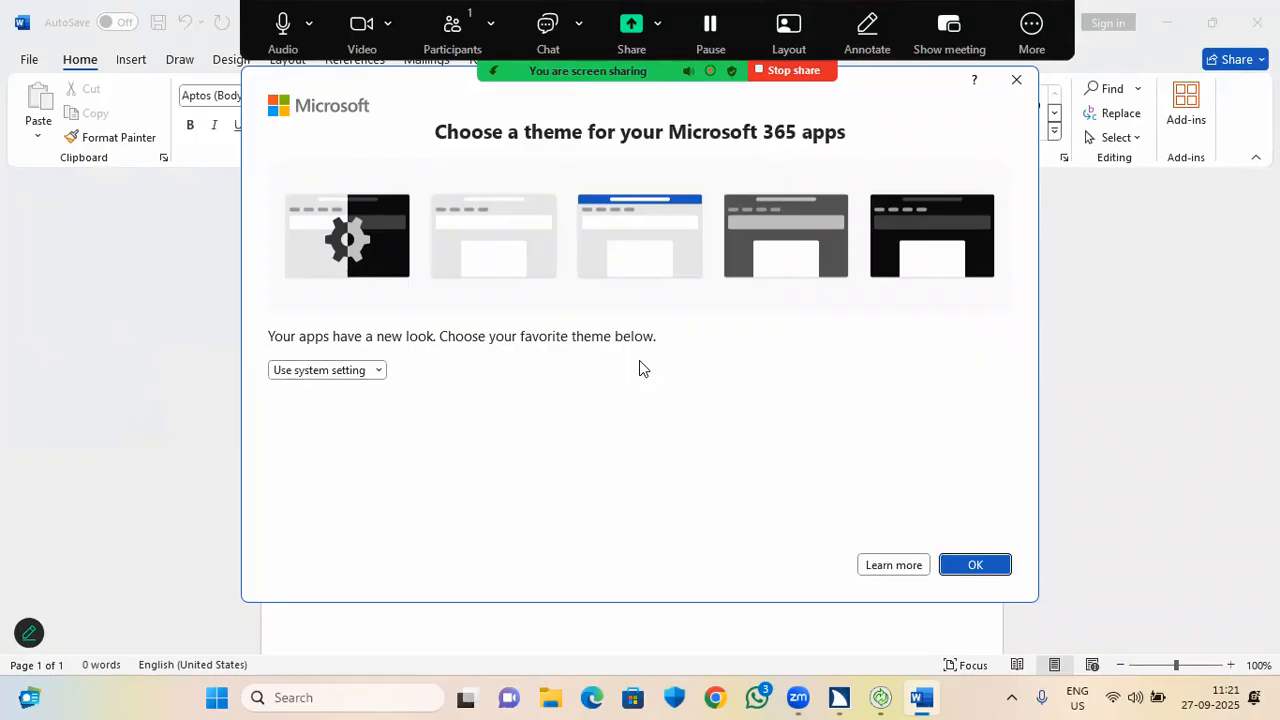
key(Return)
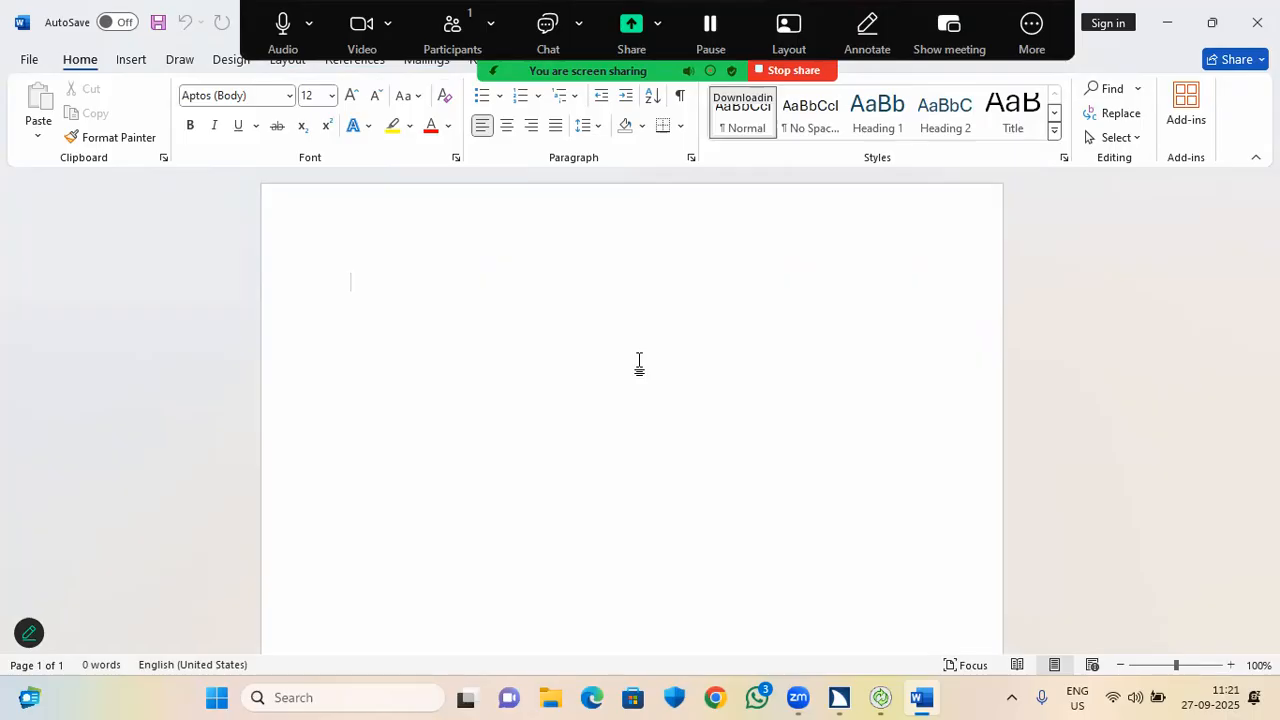
text(Hi)
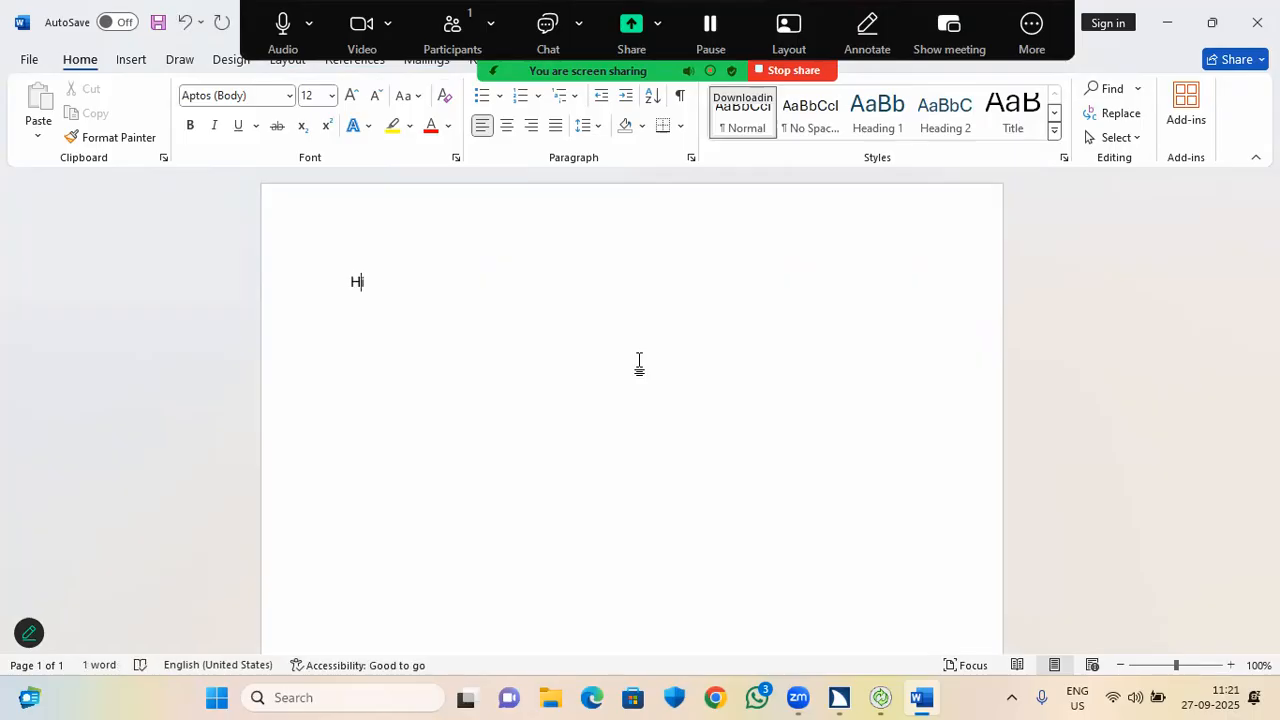
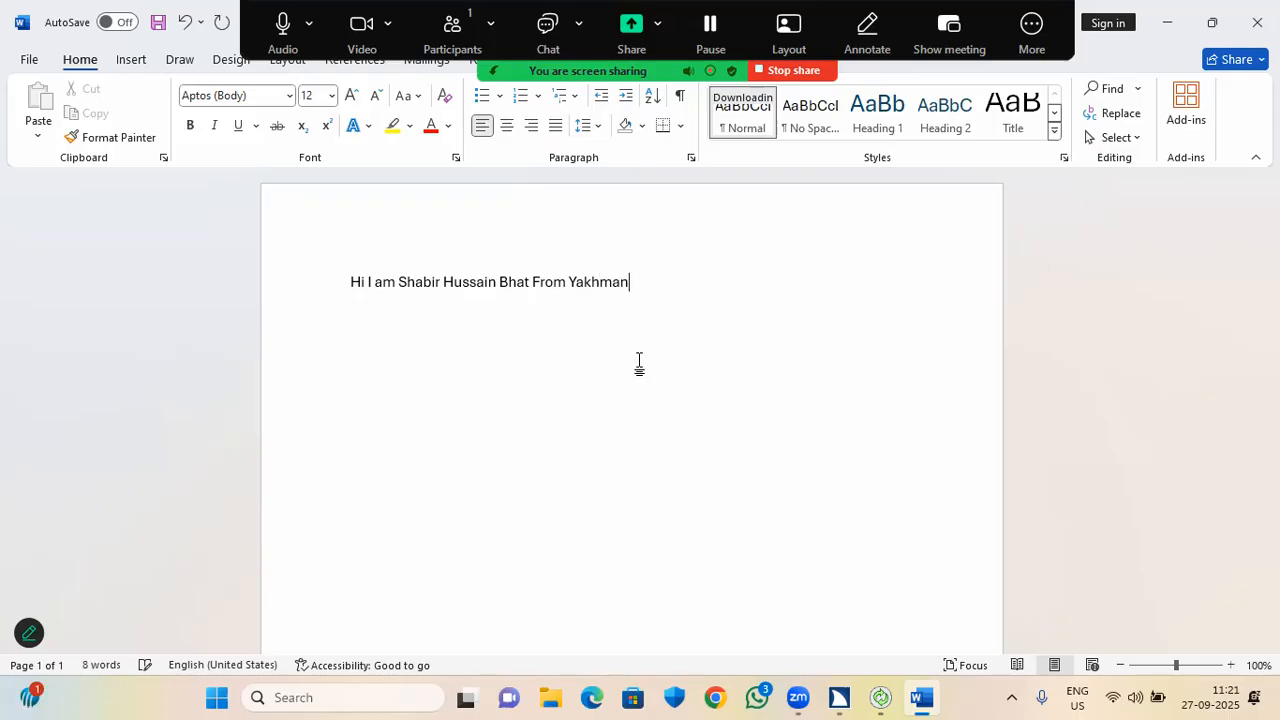
text(Pora Pattan )
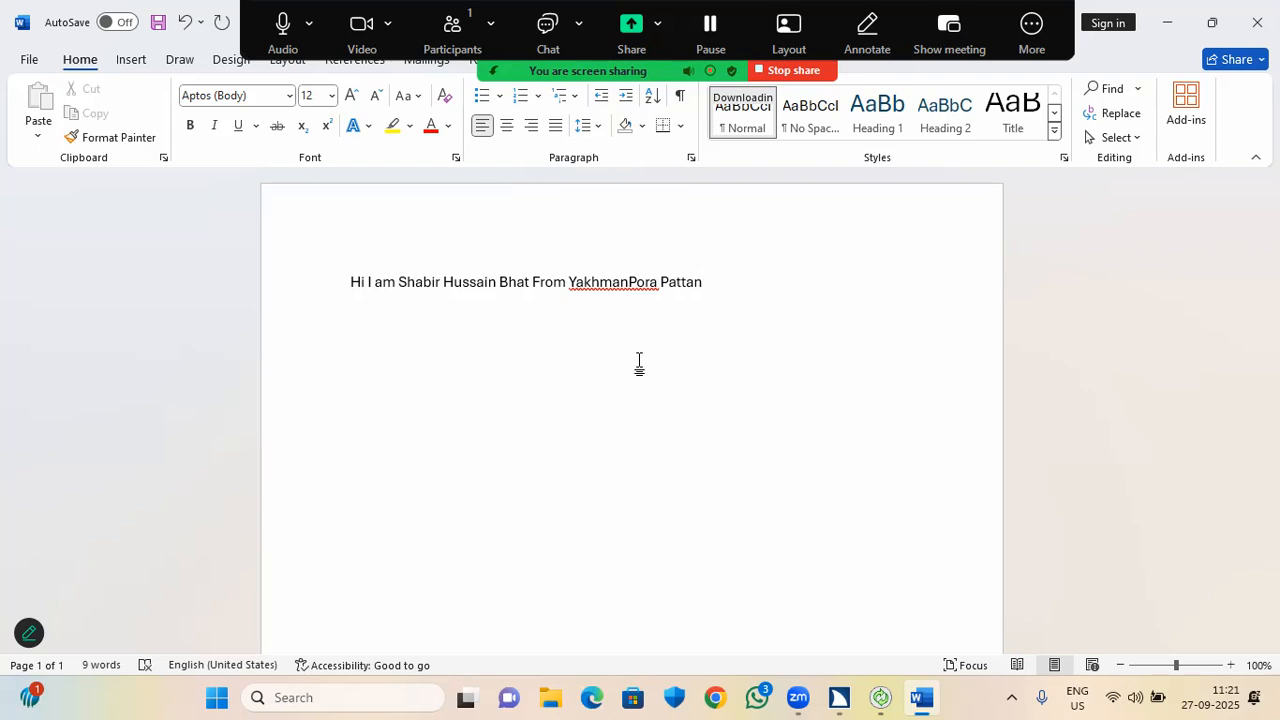
text(Dist)
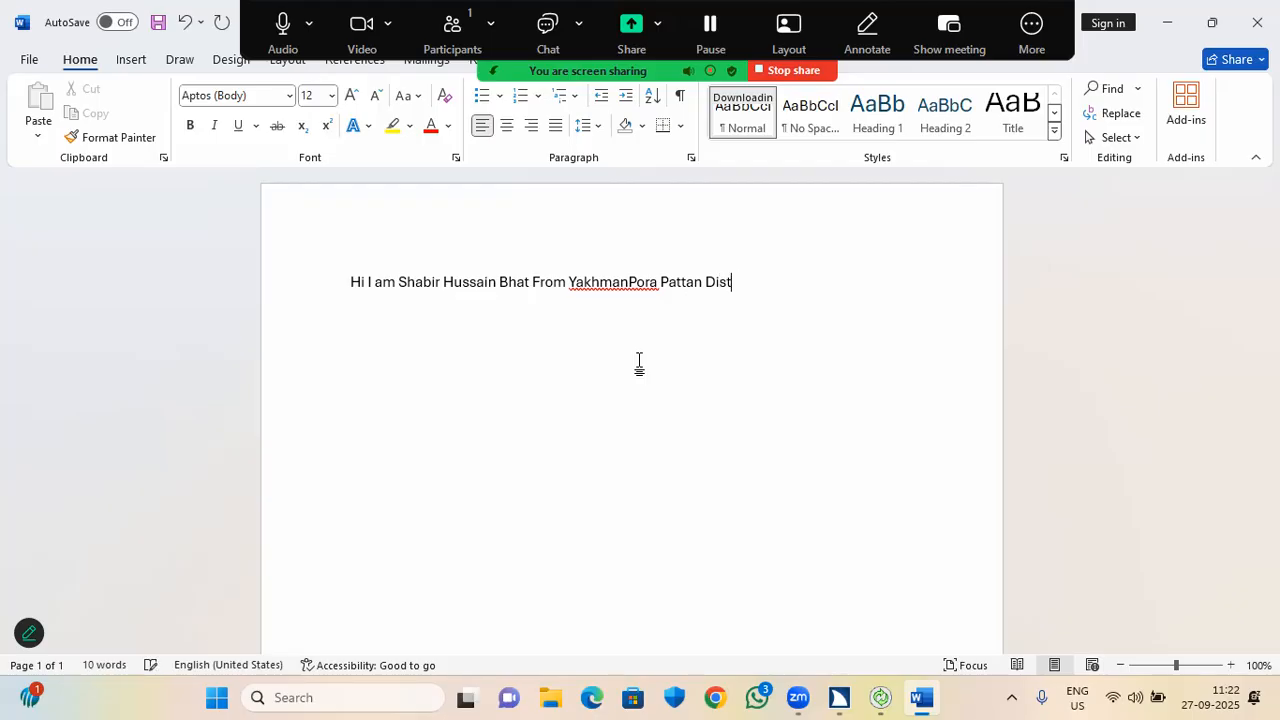
text(rict Baramulla )
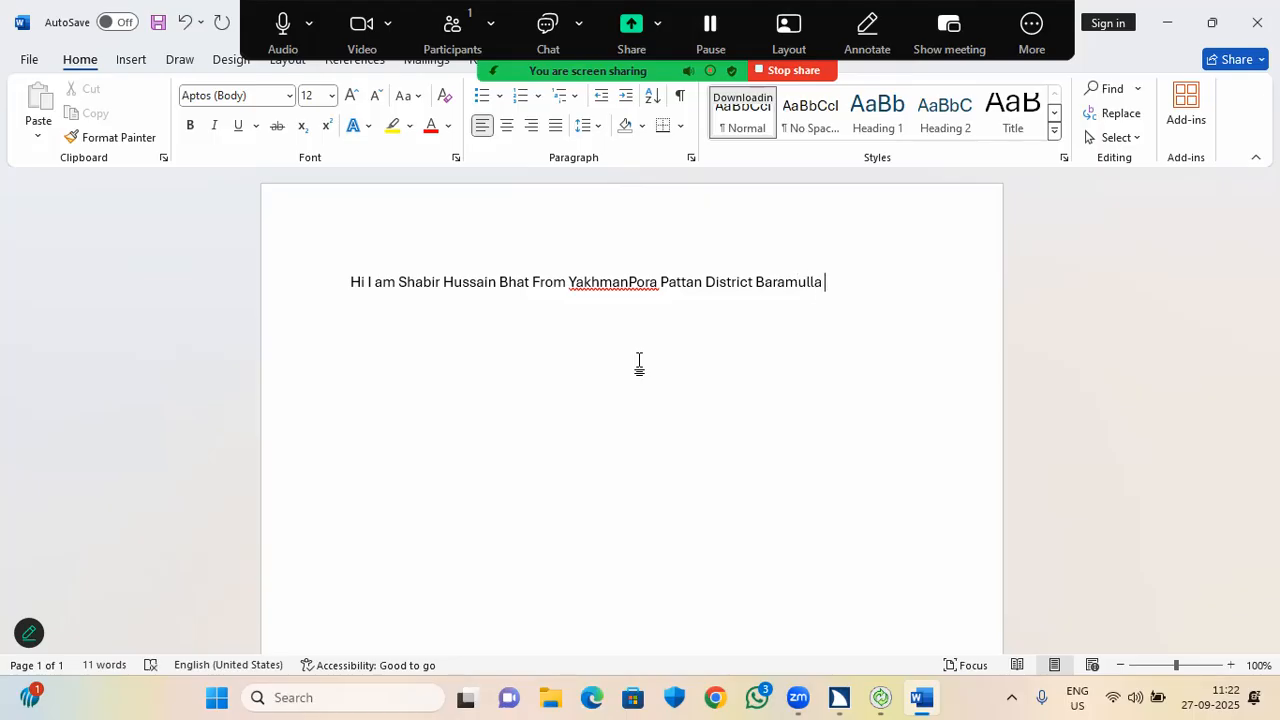
text(Jammu Ka)
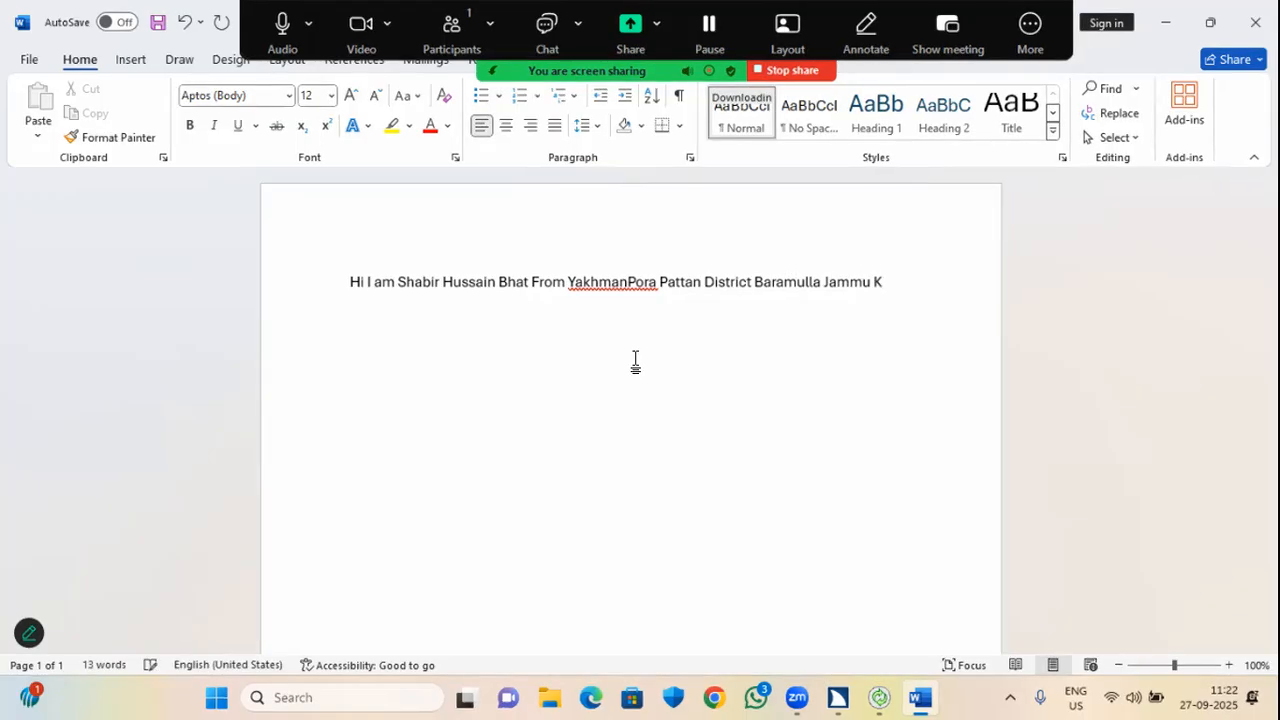
text(shmir)
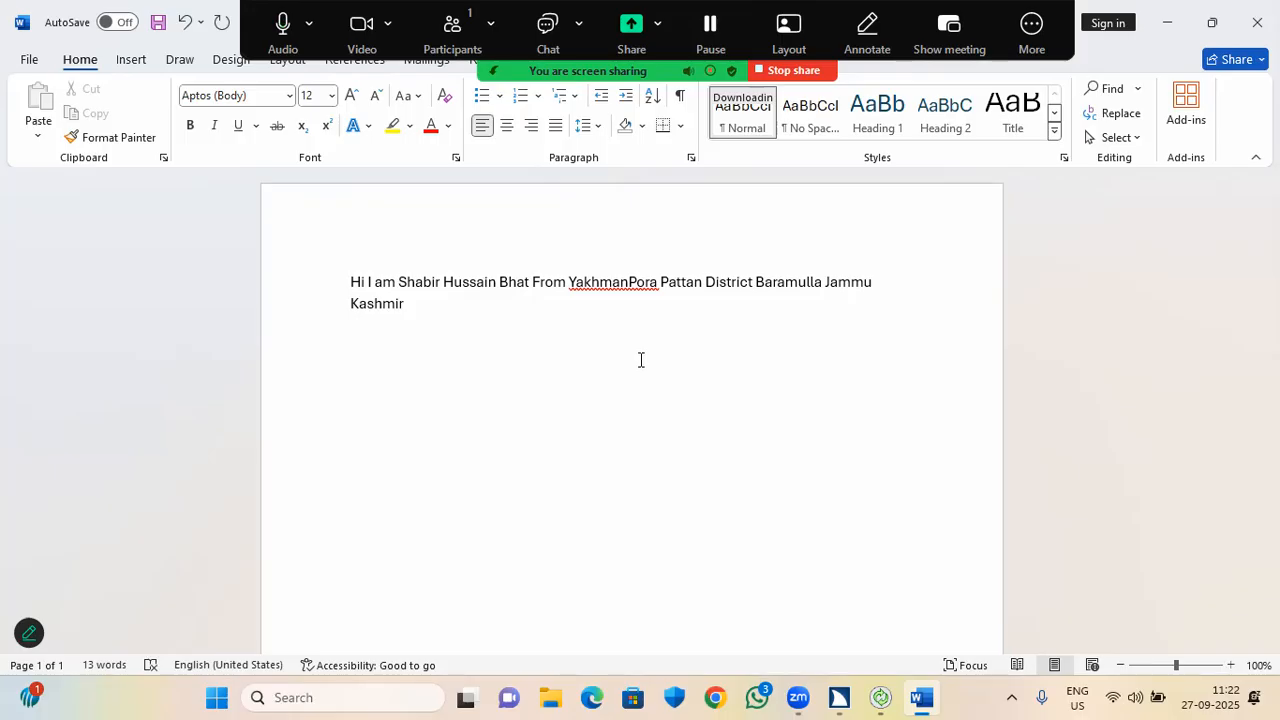
Answer No to the JAWS Updates Available prompt and switch back to the Word document.
key(Right)
key(Right)
key(Right)
key(Right)
key(Right)
key(Right)
key(Right)
key(Right)
key(Right)
key(Right)
key(Right)
key(Right)
key(Right)
key(Right)
key(Right)
key(Right)
key(Right)
key(Right)
key(Right)
key(Right)
key(Right)
key(Right)
key(Right)
key(Right)
key(Right)
key(Right)
key(Right)
key(Right)
key(Right)
key(Right)
key(Right)
key(Right)
key(Right)
key(Right)
key(Right)
key(Right)
key(Right)
key(Right)
key(Right)
key(Right)
key(Right)
key(Right)
key(Right)
key(Right)
key(Right)
key(Right)
key(Right)
key(Right)
key(Right)
key(Right)
key(Right)
key(Right)
key(Right)
key(Right)
key(Right)
key(Right)
key(Right)
key(Right)
key(Right)
key(Right)
key(Right)
key(Right)
key(Right)
key(Right)
key(Right)
key(Right)
key(Right)
key(Right)
key(Right)
key(Right)
key(Right)
key(Right)
key(Right)
key(Right)
key(Right)
key(Right)
key(Right)
key(Right)
key(Right)
key(Right)
key(Right)
key(alt+Tab)
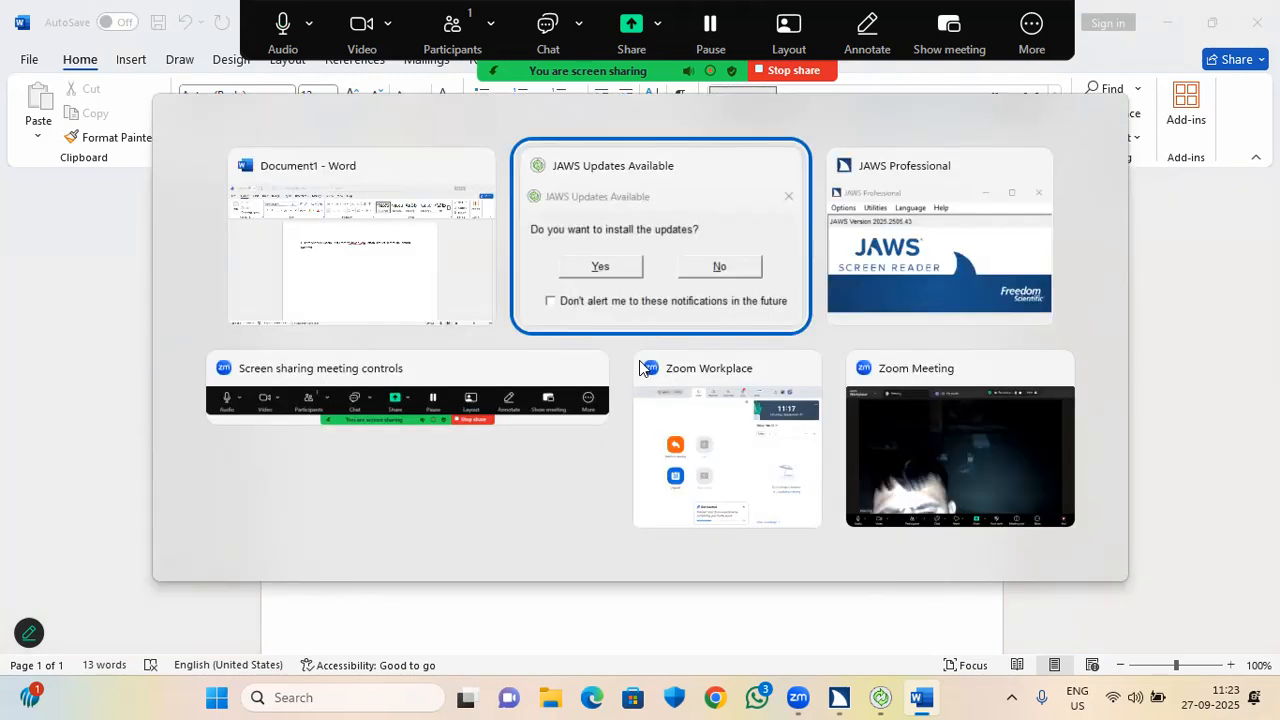
key(Tab)
key(Return)
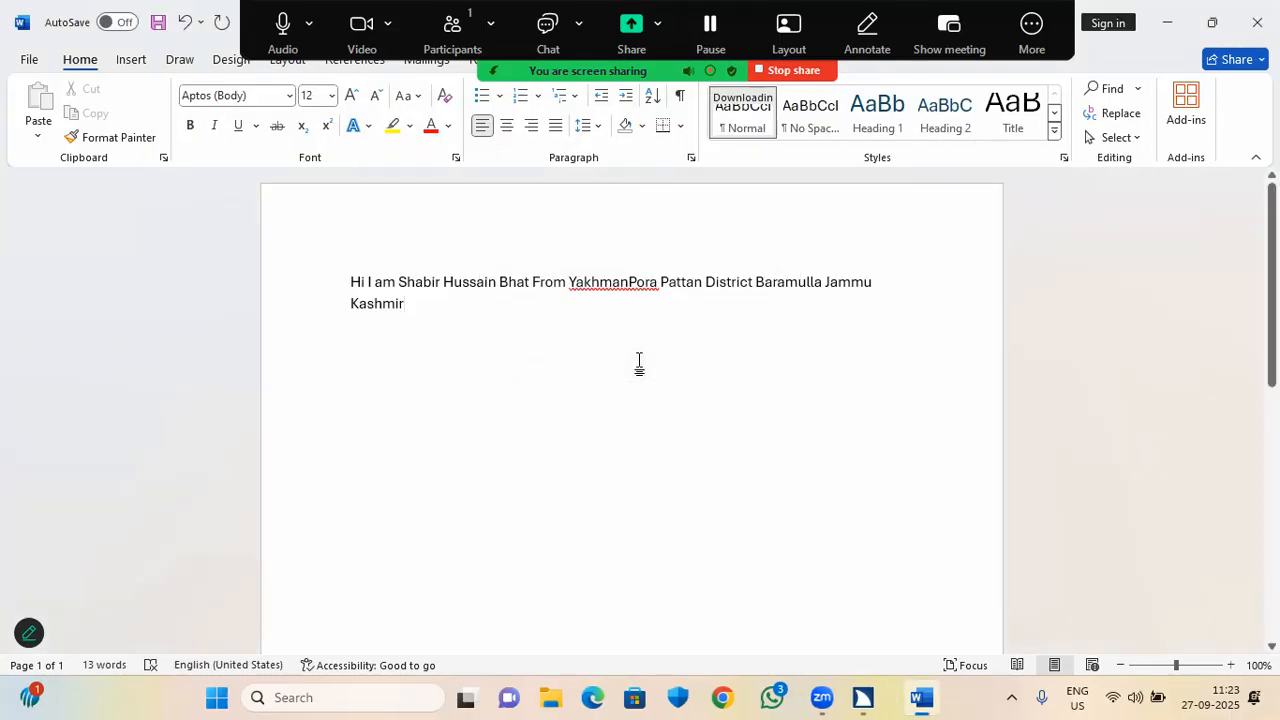
key(alt+Tab)
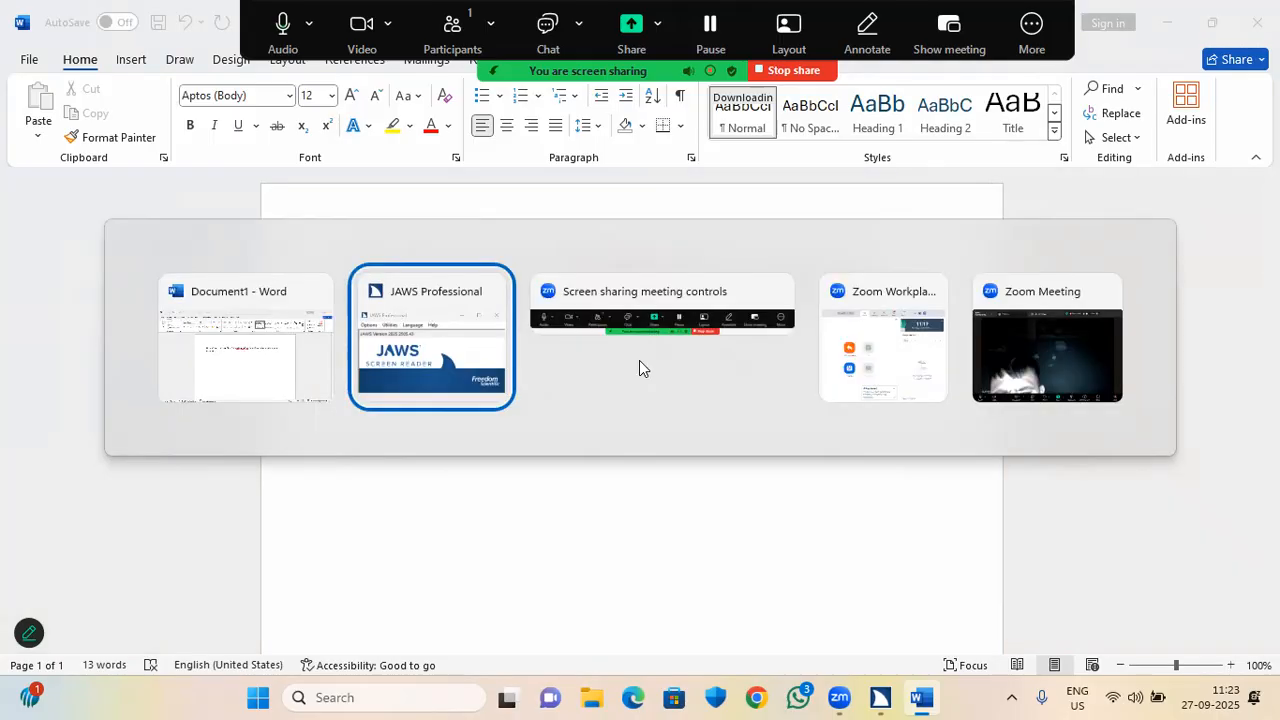
key(alt+Tab)
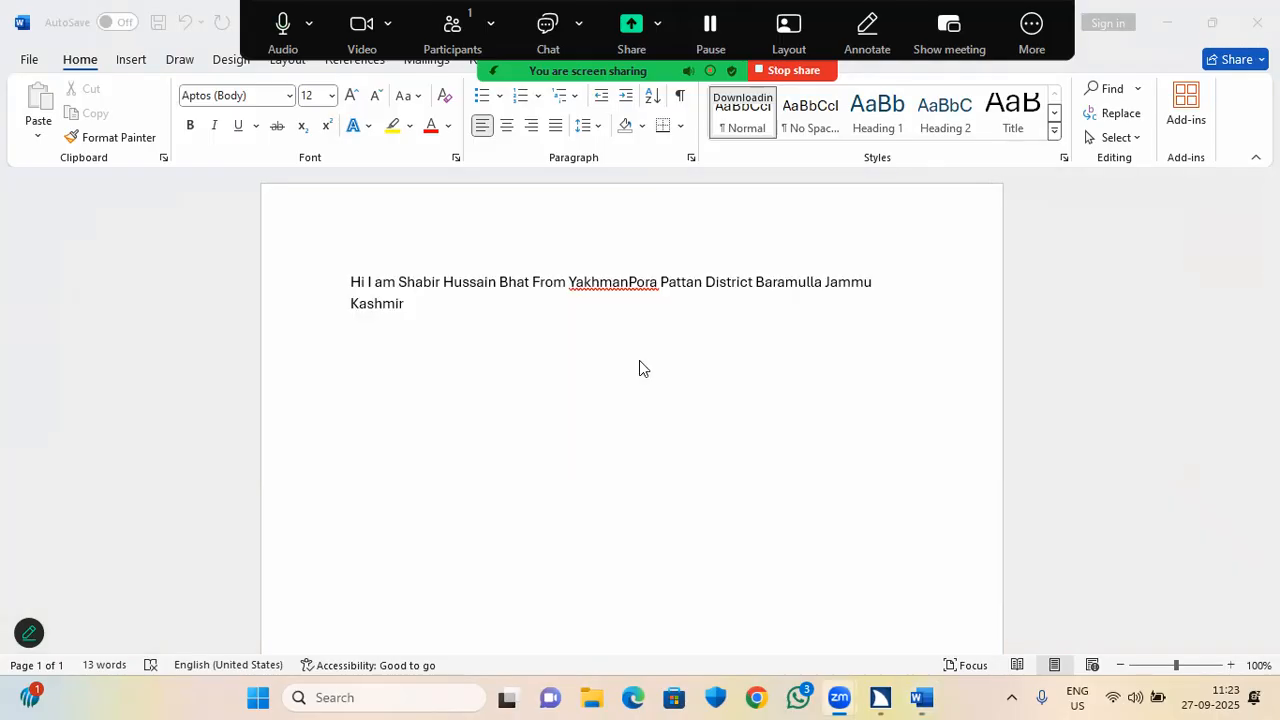